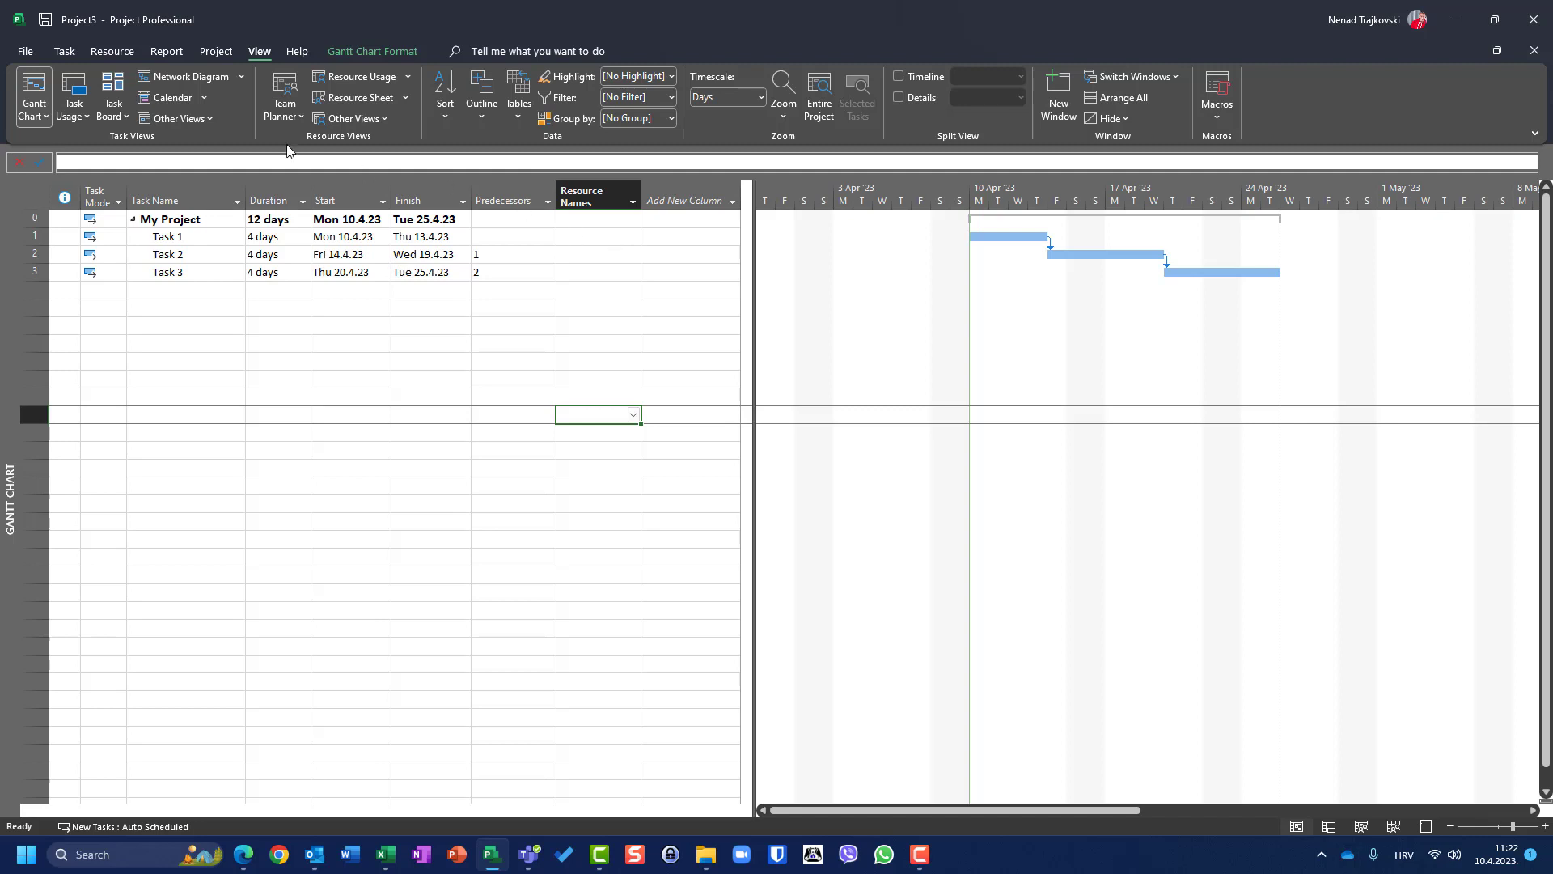
- Check the rates in the resource sheet, then return to the Gantt chart and assign the first listed resource to Task 1
{"action": "left_click", "coordinate": [335, 99]}
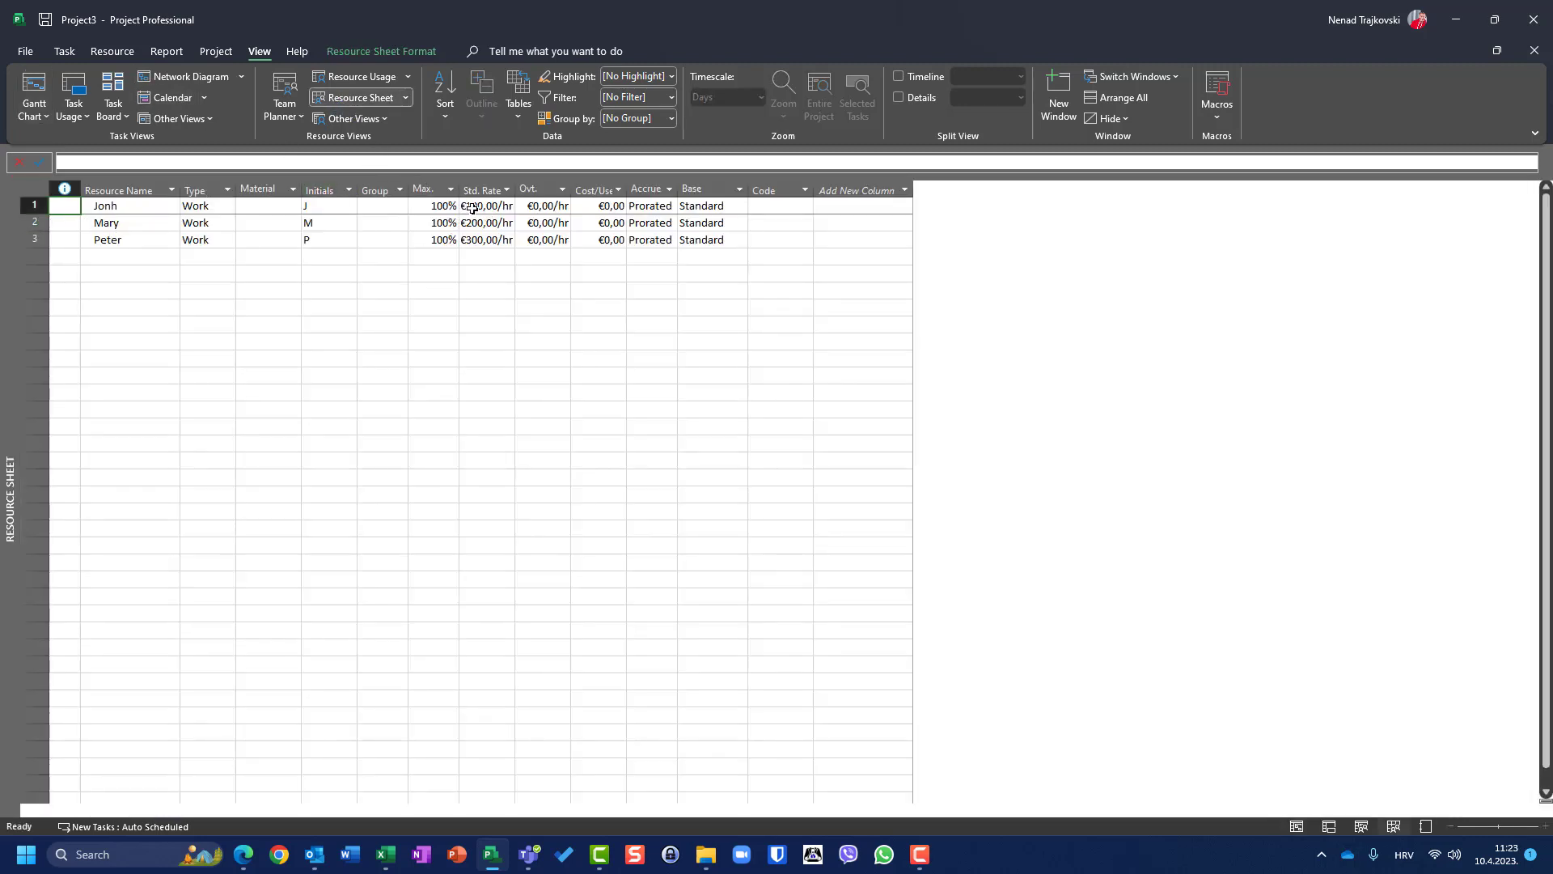
{"action": "left_click", "coordinate": [34, 88]}
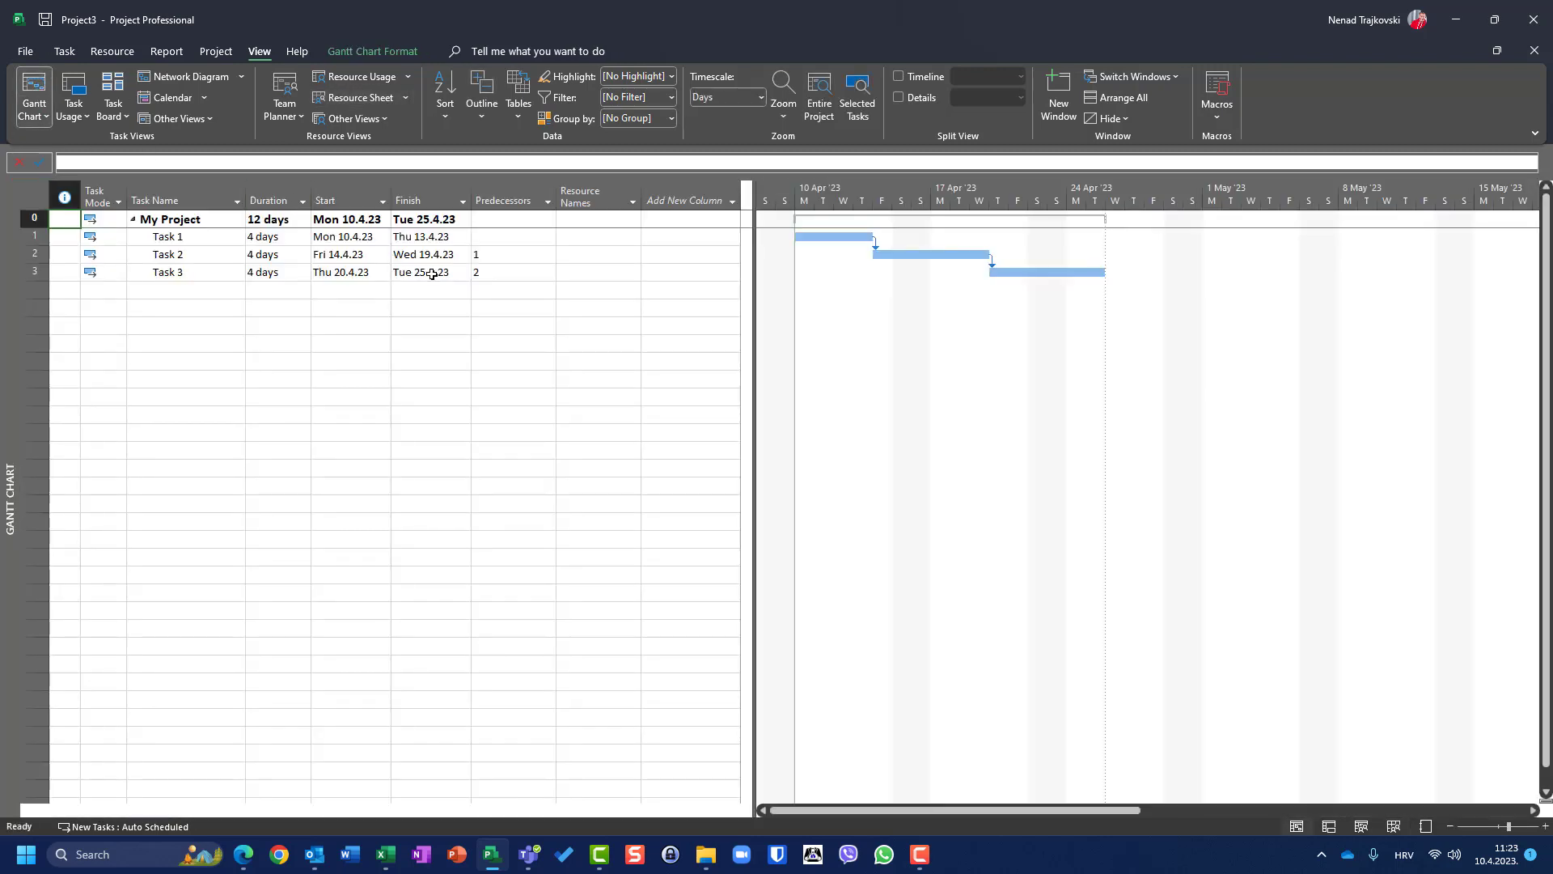
{"action": "left_click", "coordinate": [628, 236]}
{"action": "left_click", "coordinate": [633, 237]}
{"action": "left_click", "coordinate": [581, 254]}
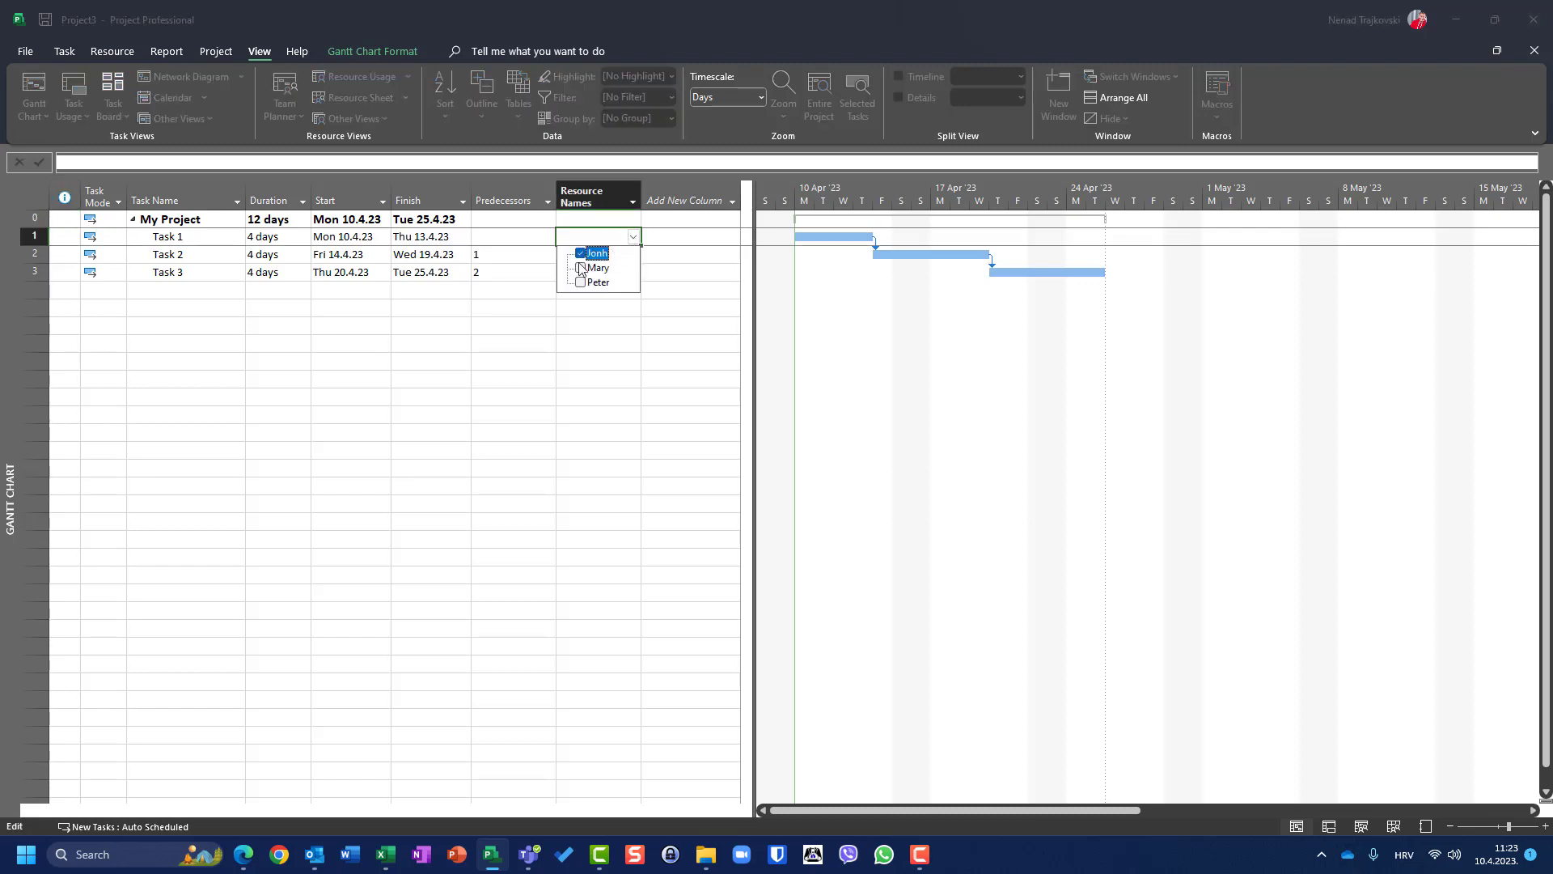
{"action": "left_click", "coordinate": [386, 362]}
- Assign the second listed resource to Task 2 and the third listed resource to Task 3
{"action": "left_click", "coordinate": [635, 257]}
{"action": "left_click", "coordinate": [635, 257]}
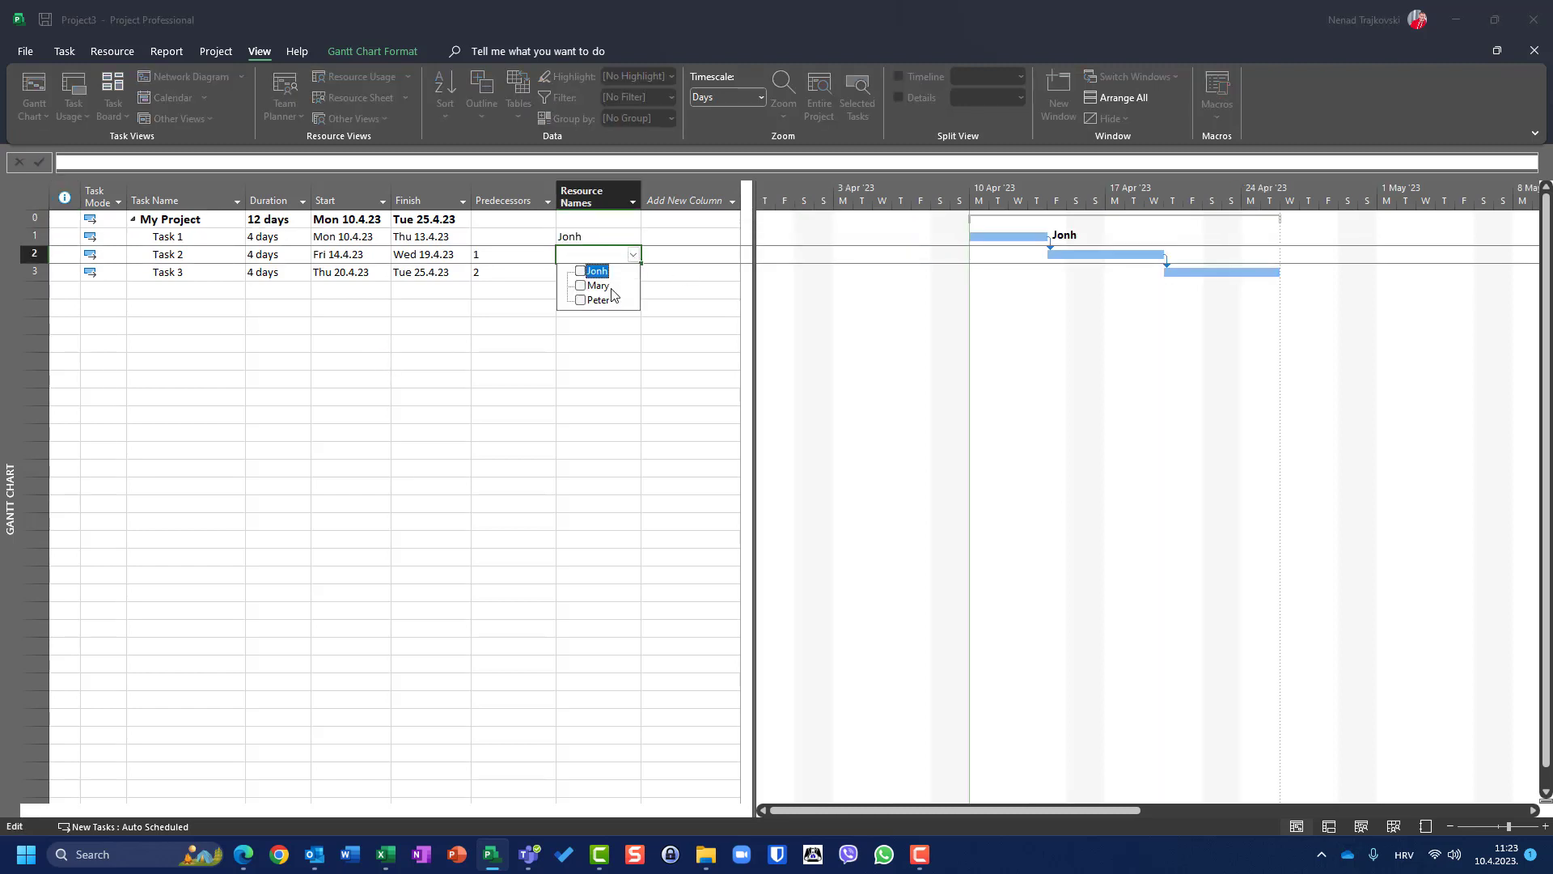
{"action": "left_click", "coordinate": [588, 284]}
{"action": "left_click", "coordinate": [482, 354]}
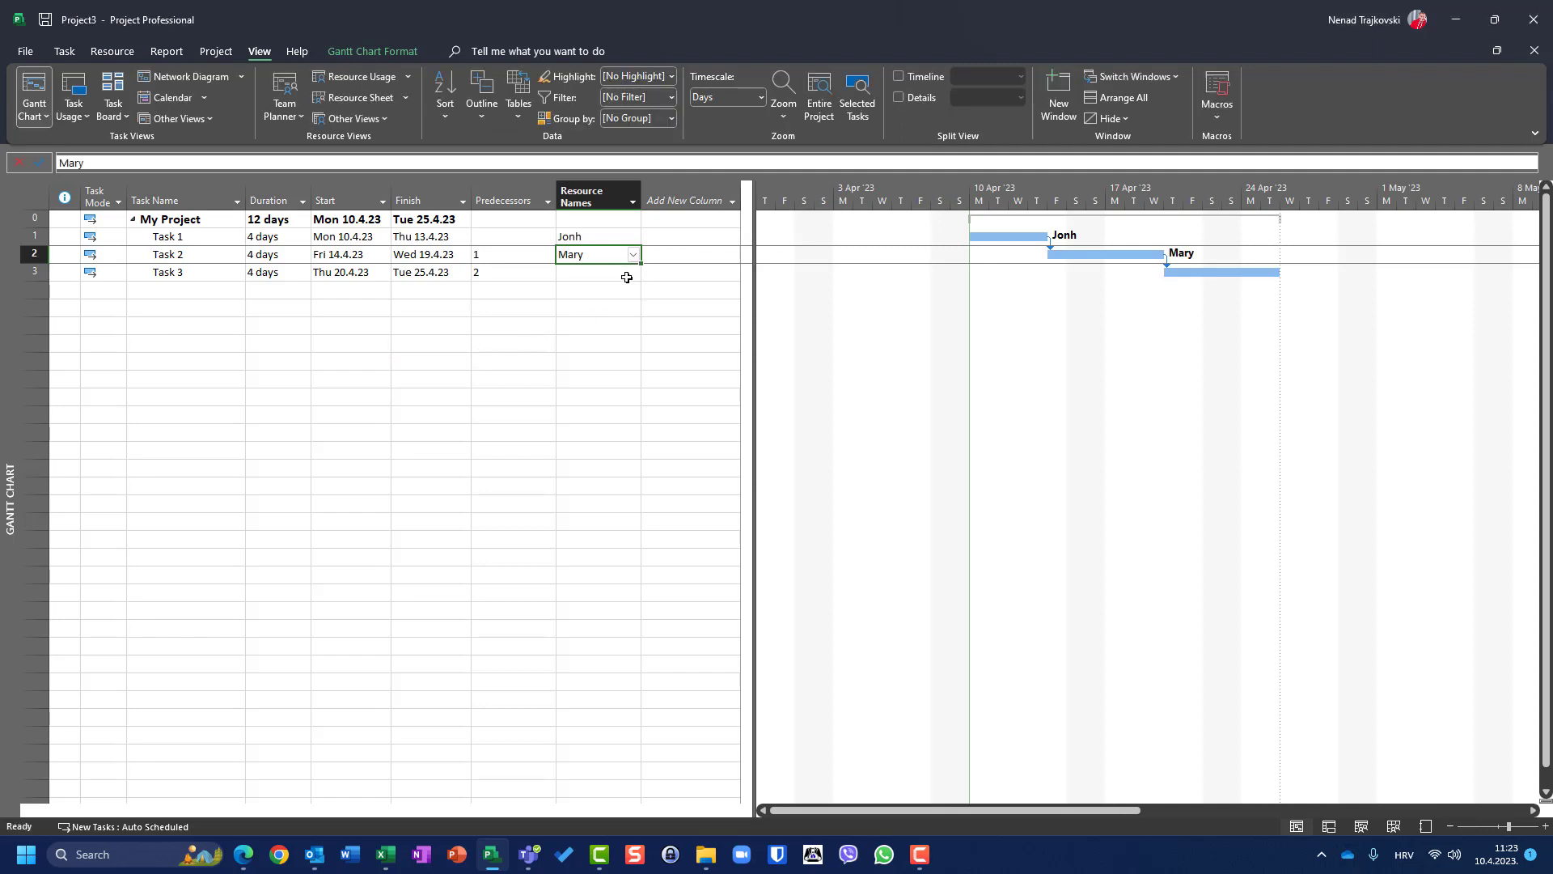
{"action": "left_click", "coordinate": [624, 279]}
{"action": "left_click", "coordinate": [630, 274]}
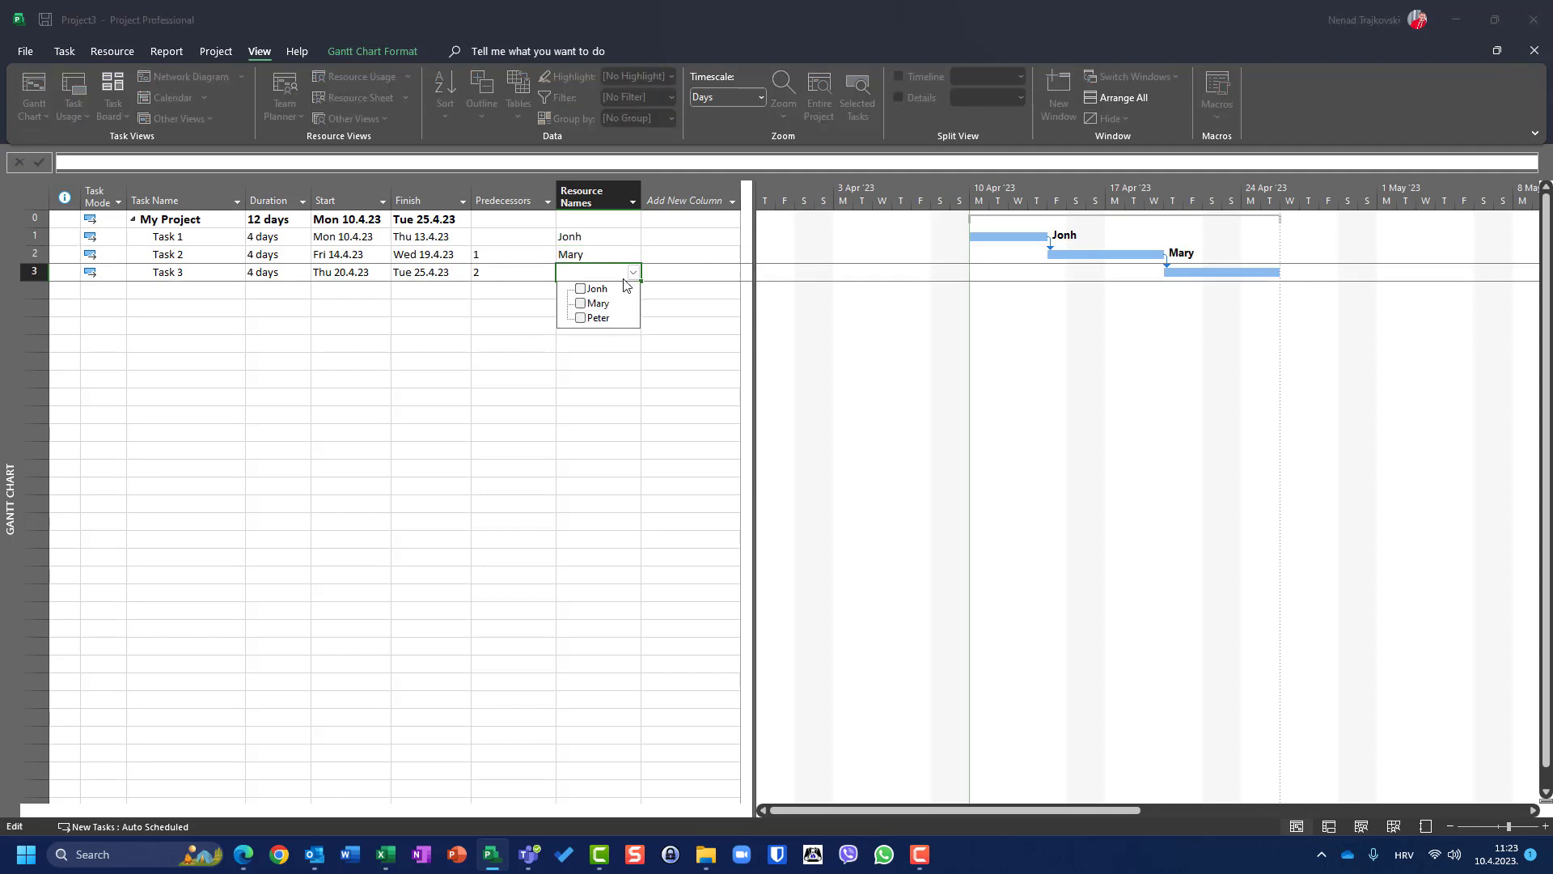
{"action": "left_click", "coordinate": [581, 317]}
{"action": "left_click", "coordinate": [381, 410]}
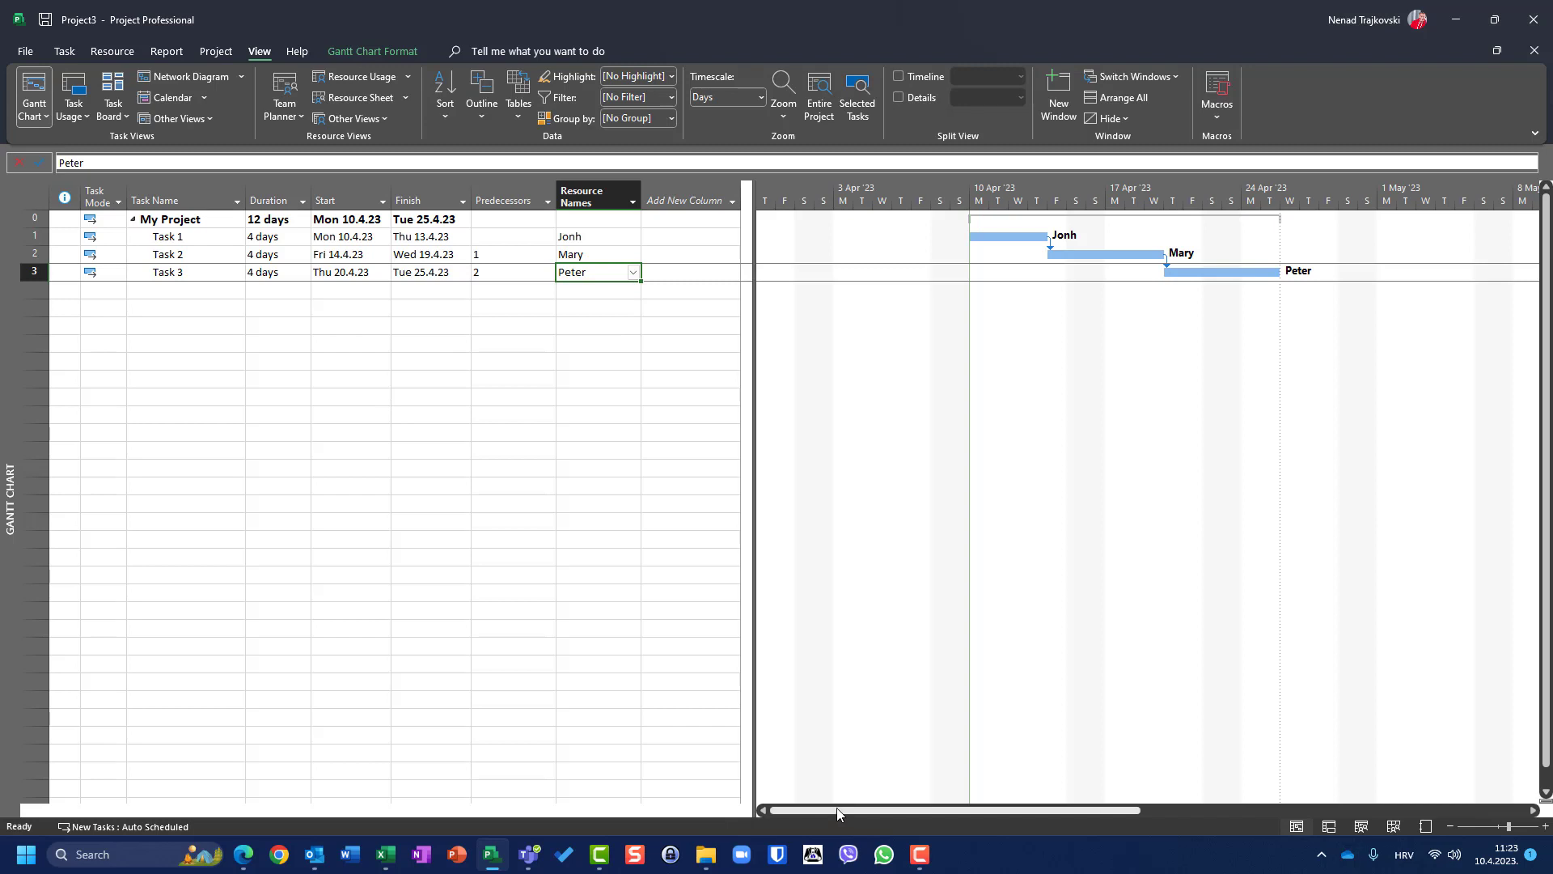
- Set the default Baseline for the entire project
{"action": "left_click_drag", "start_coordinate": [827, 811], "coordinate": [884, 811]}
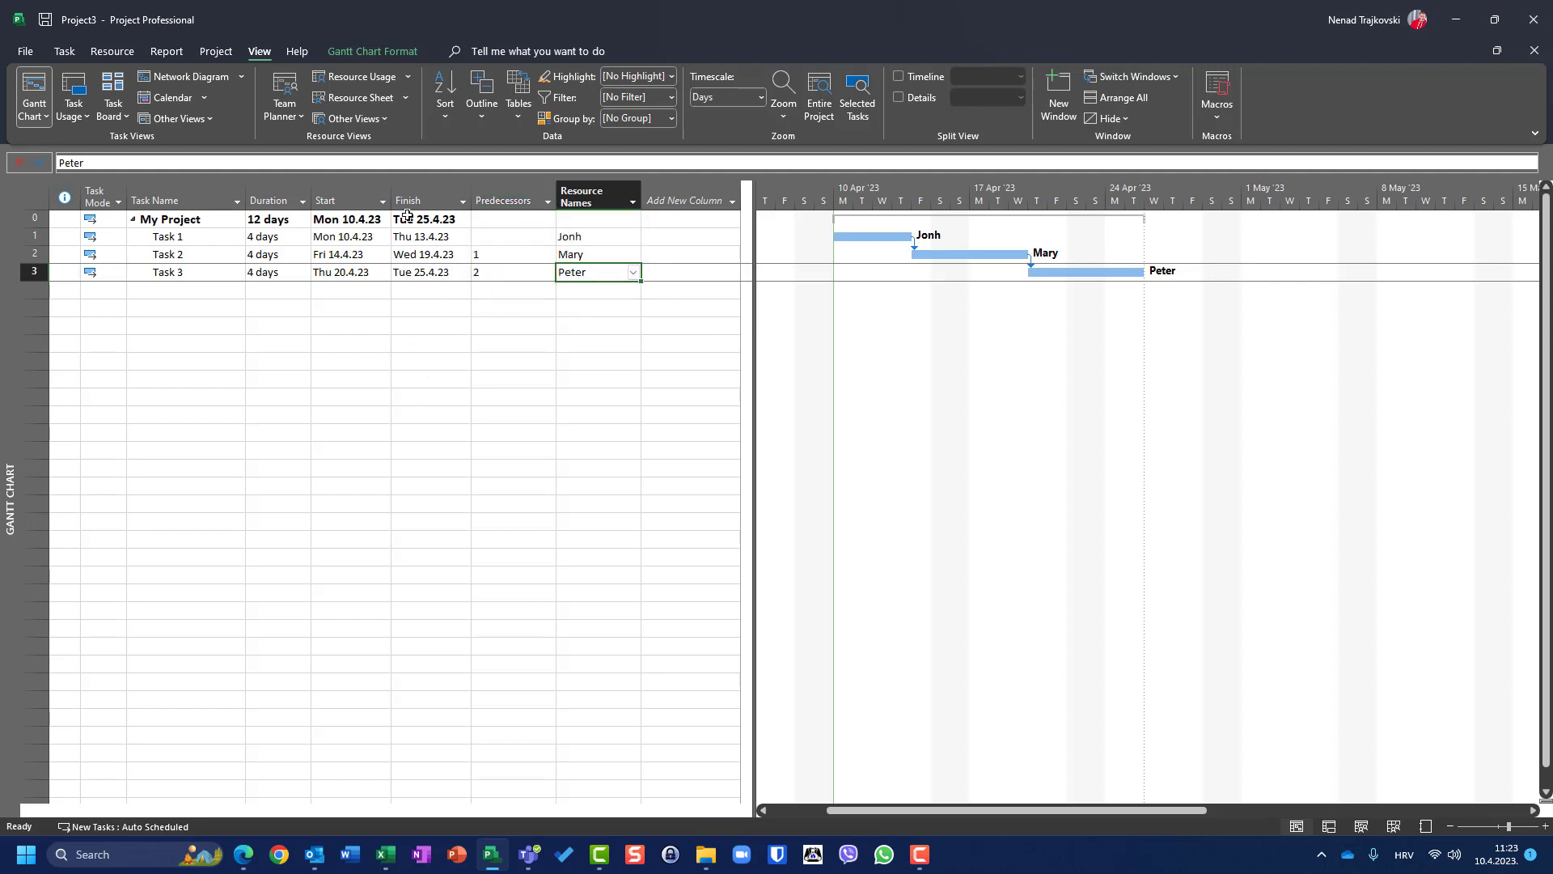
{"action": "left_click", "coordinate": [228, 50]}
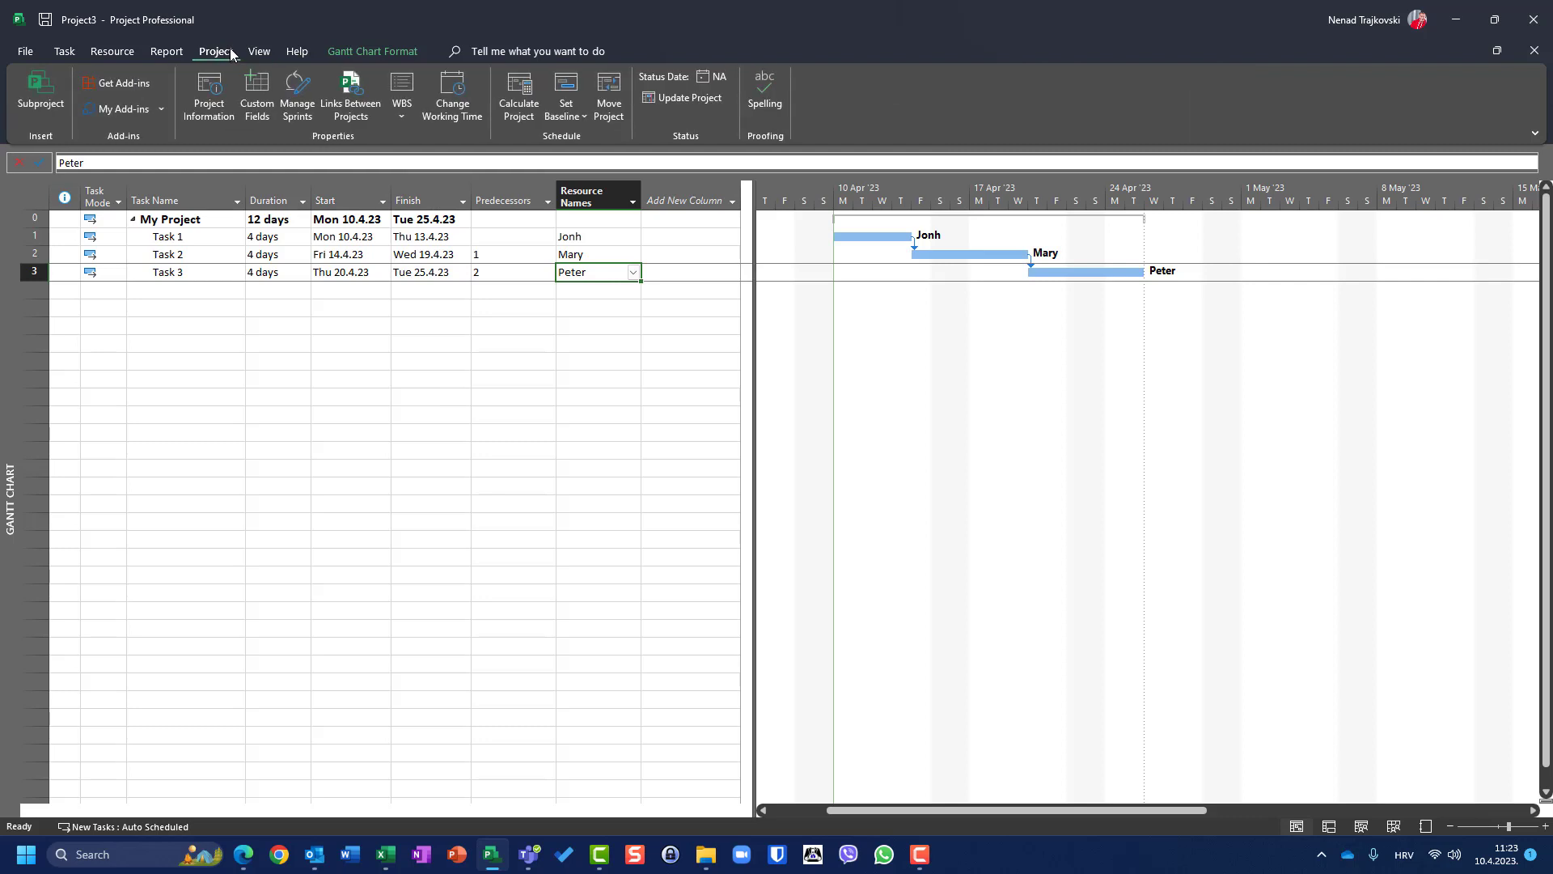
{"action": "left_click", "coordinate": [584, 117]}
{"action": "left_click", "coordinate": [595, 141]}
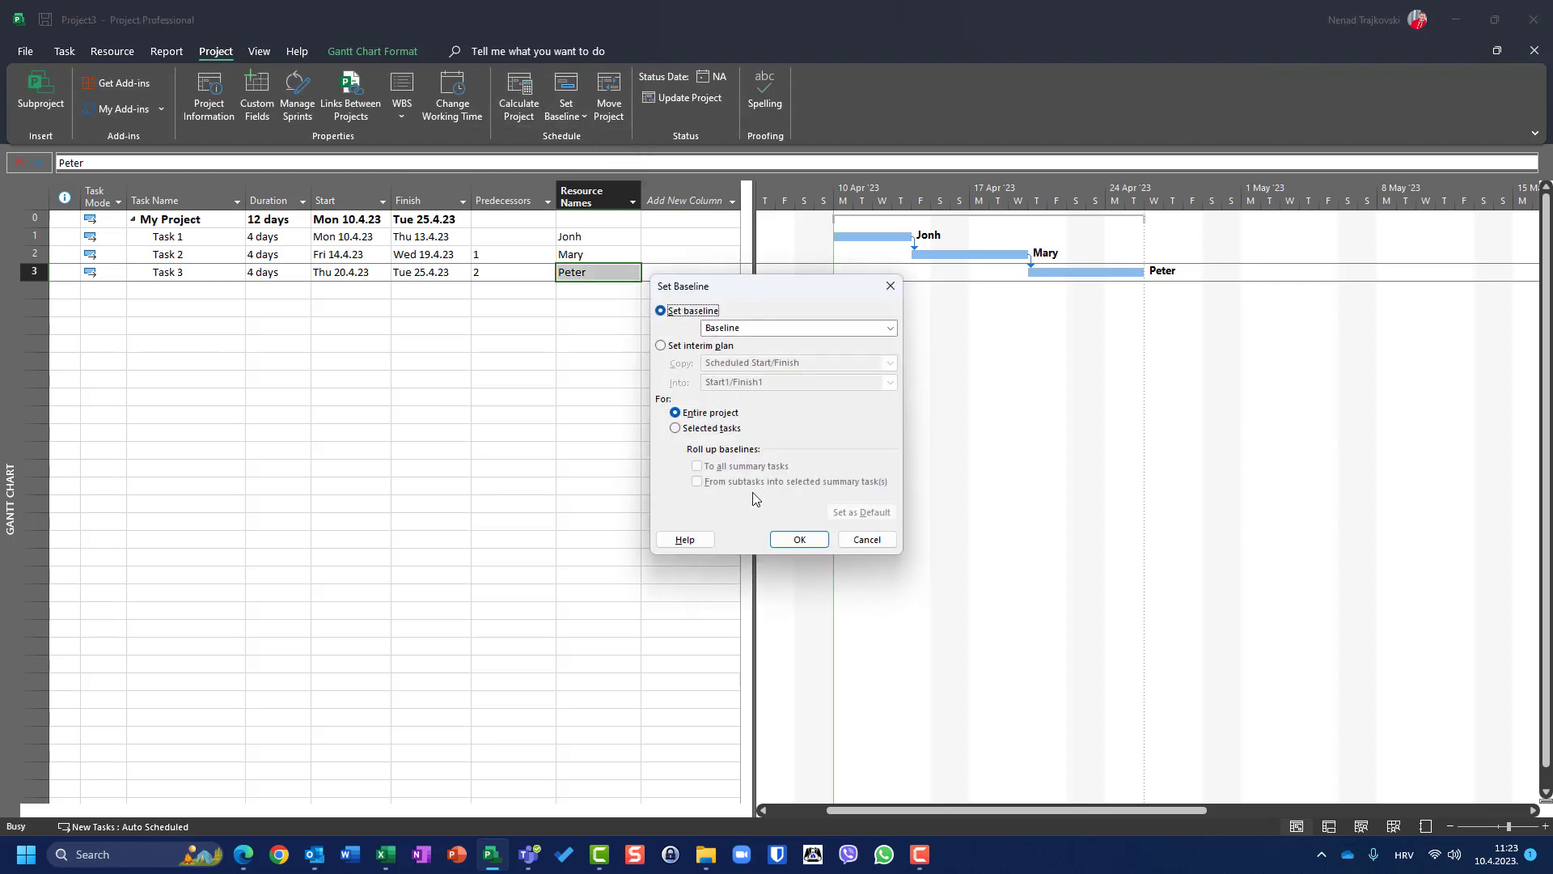
{"action": "left_click", "coordinate": [801, 540]}
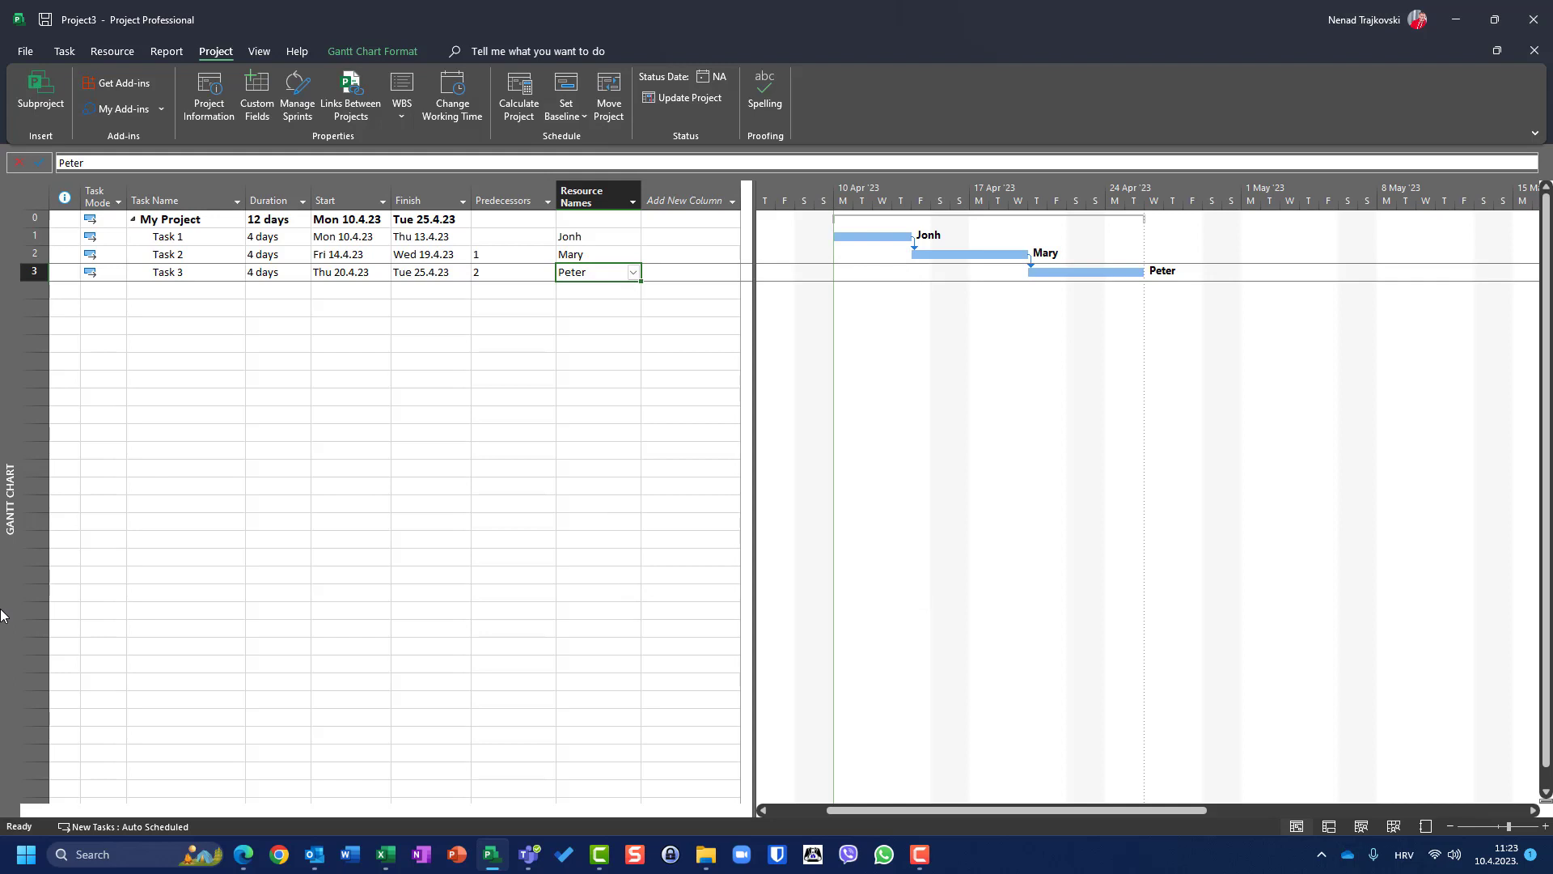
- Show the Cost table and widen the Baseline and Total Cost columns to fit their values
{"action": "right_click", "coordinate": [42, 197]}
{"action": "left_click", "coordinate": [95, 236]}
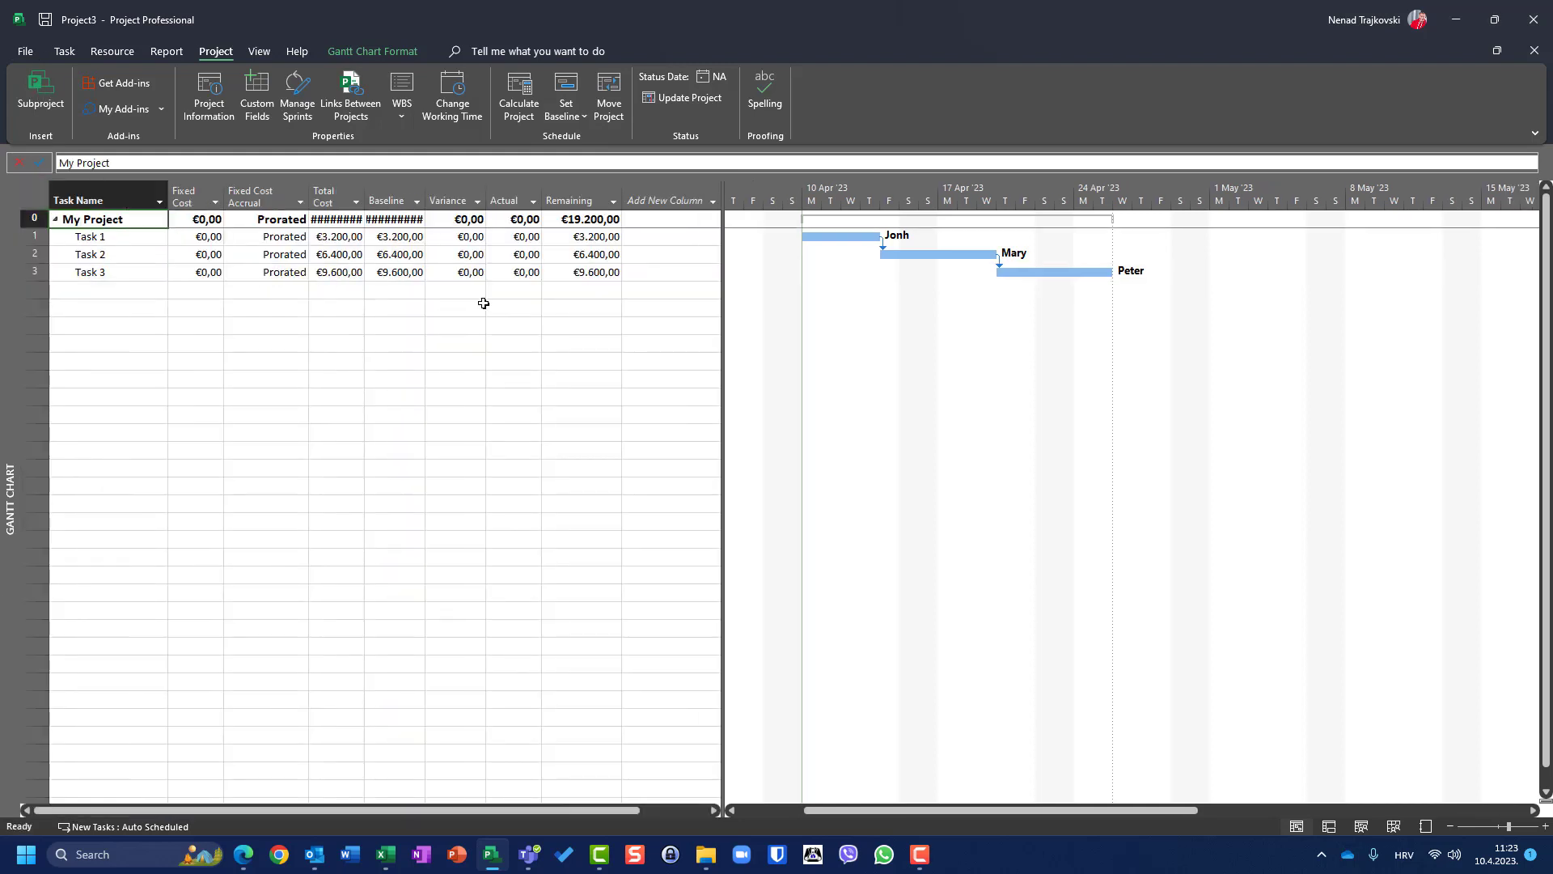
{"action": "double_click", "coordinate": [425, 199]}
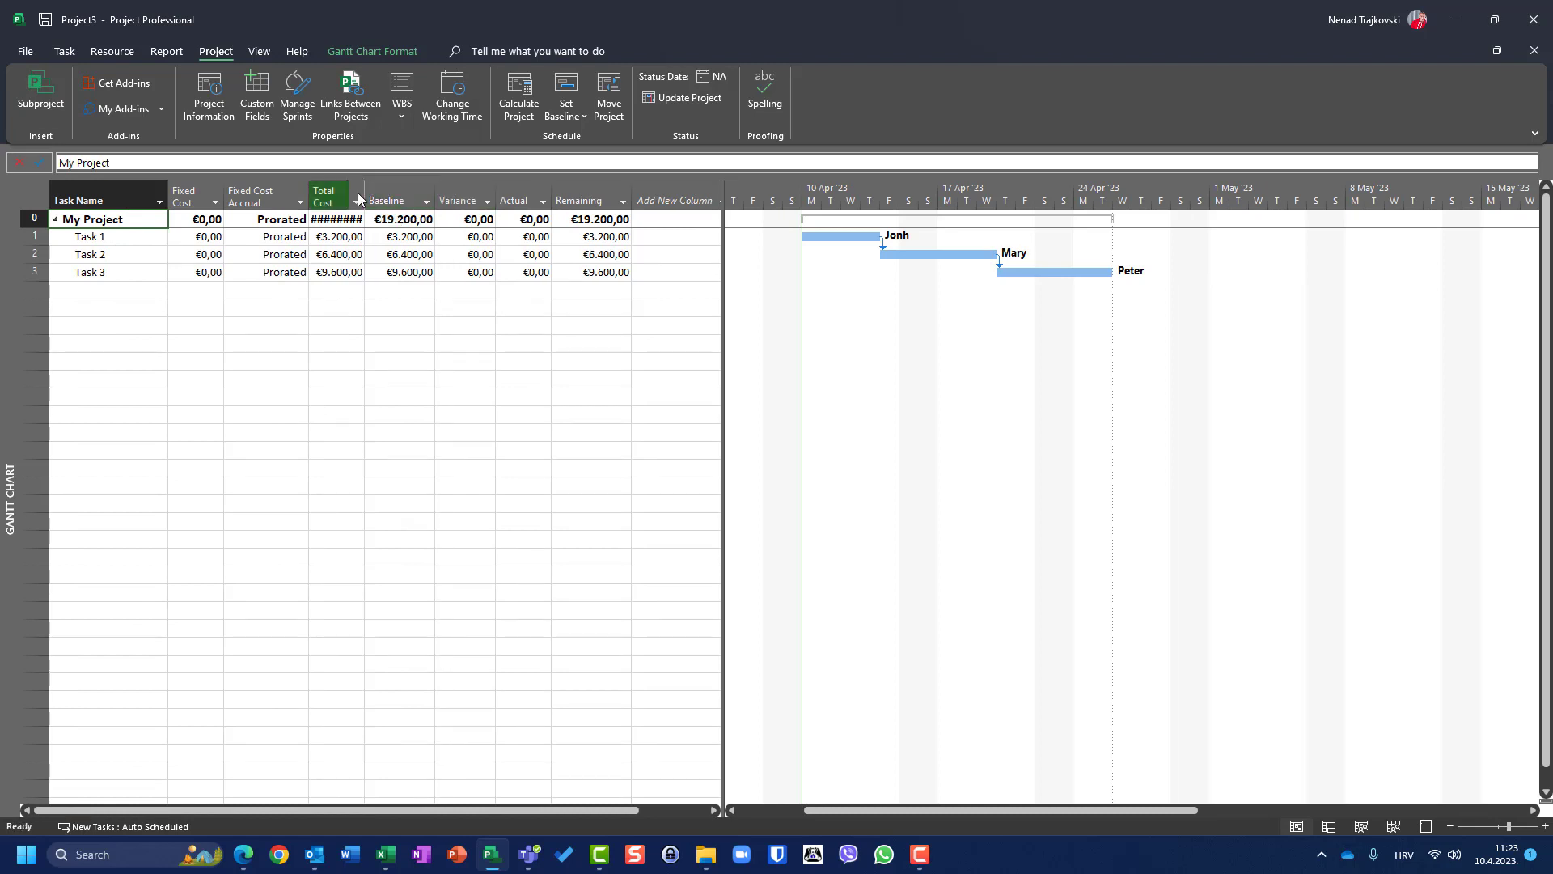
{"action": "double_click", "coordinate": [364, 187]}
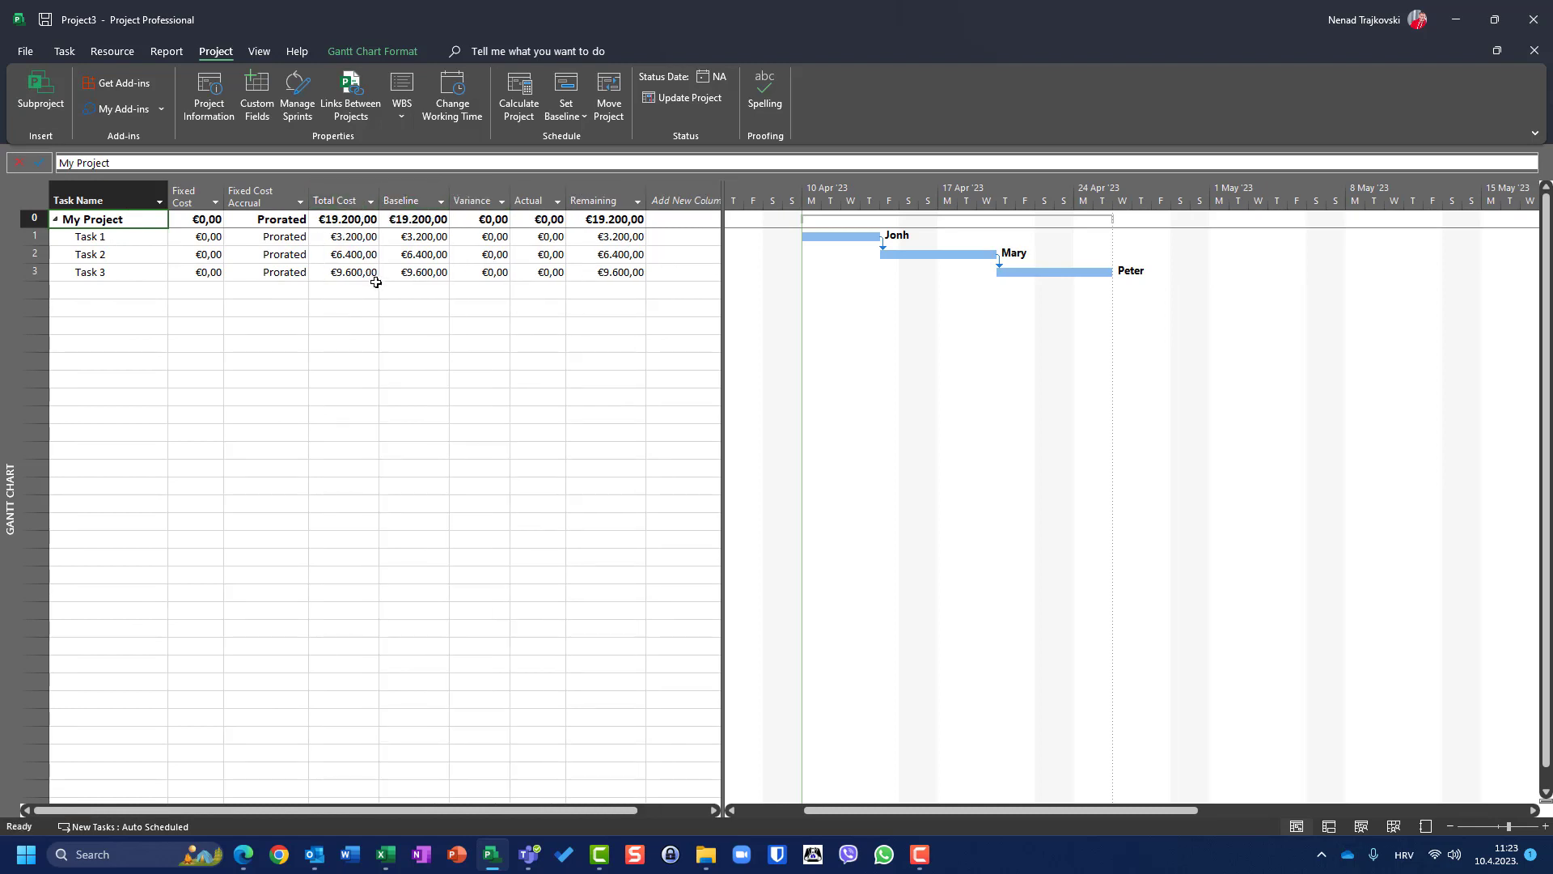
- Switch the task table from Cost to Work
{"action": "right_click", "coordinate": [45, 196]}
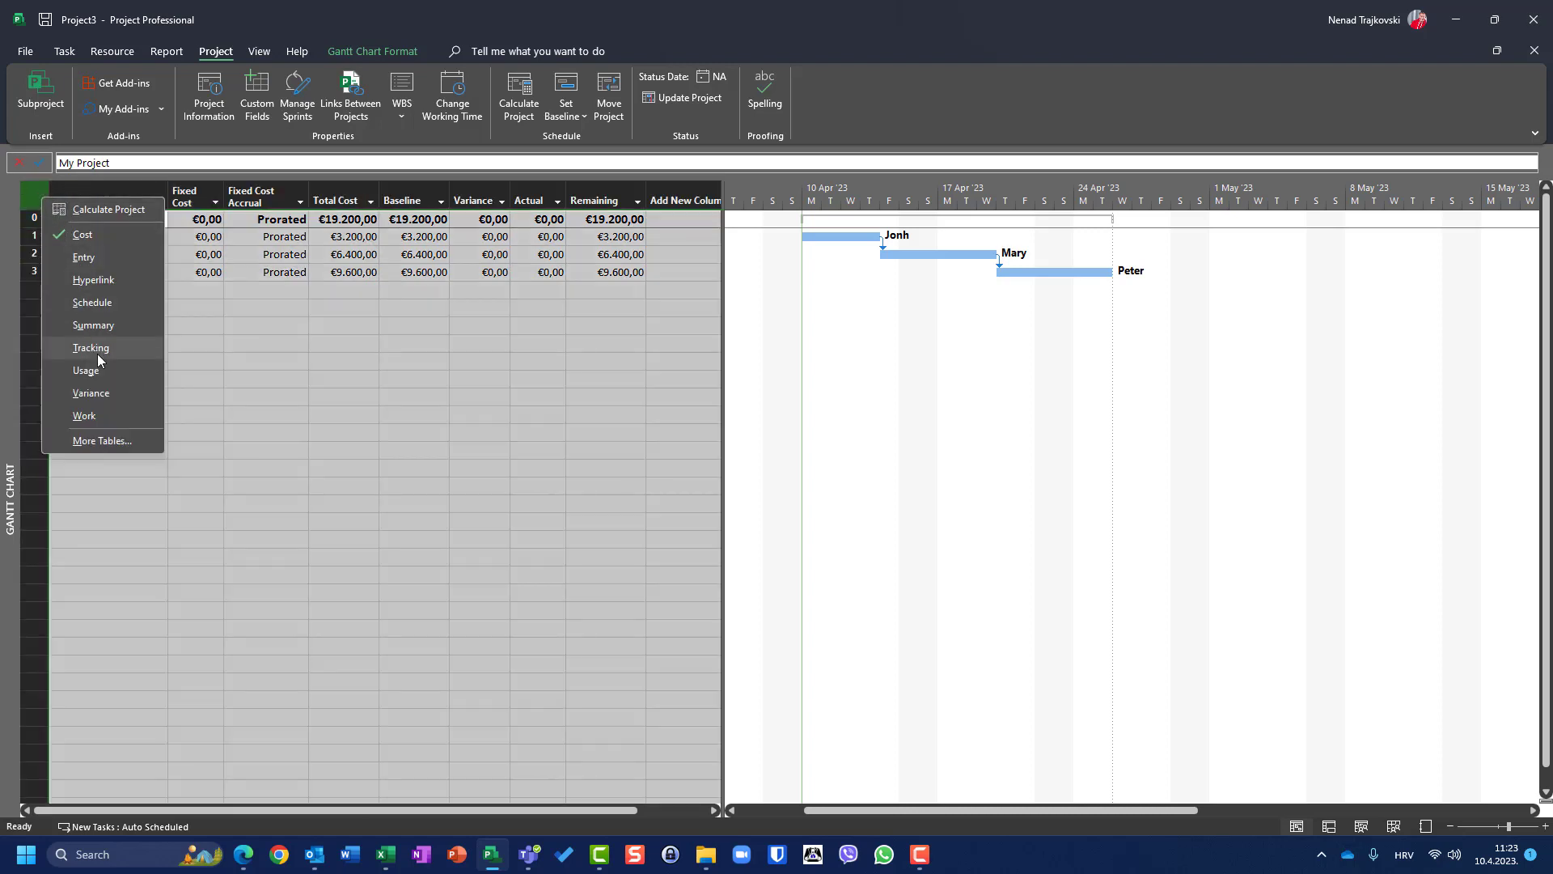
{"action": "left_click", "coordinate": [96, 416]}
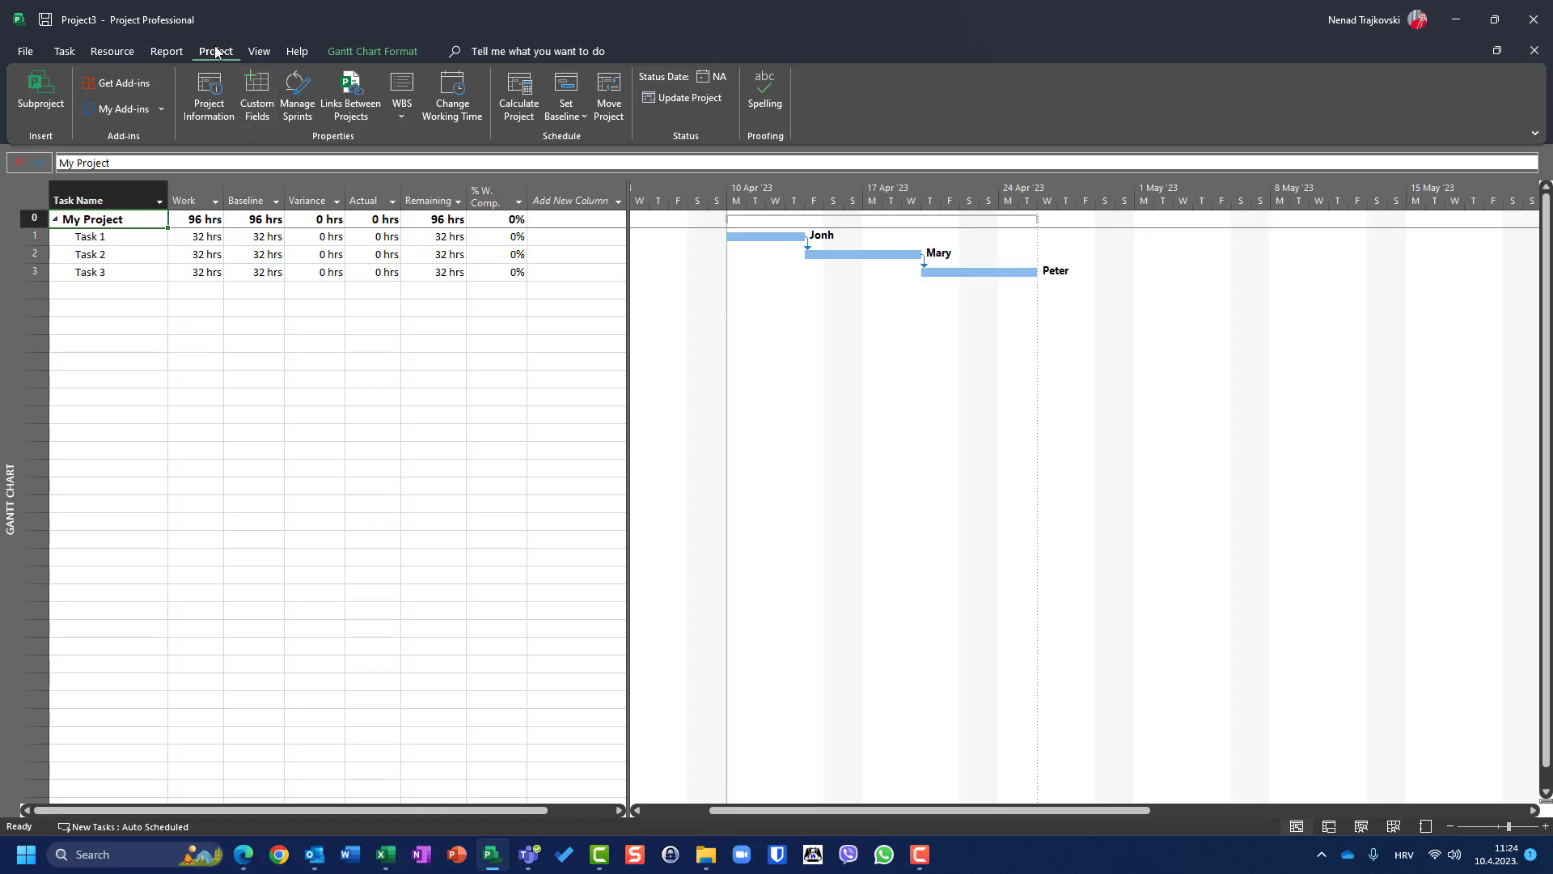
- Rename the custom task text field Text1 as "Baseline vs Work"
{"action": "left_click", "coordinate": [258, 96]}
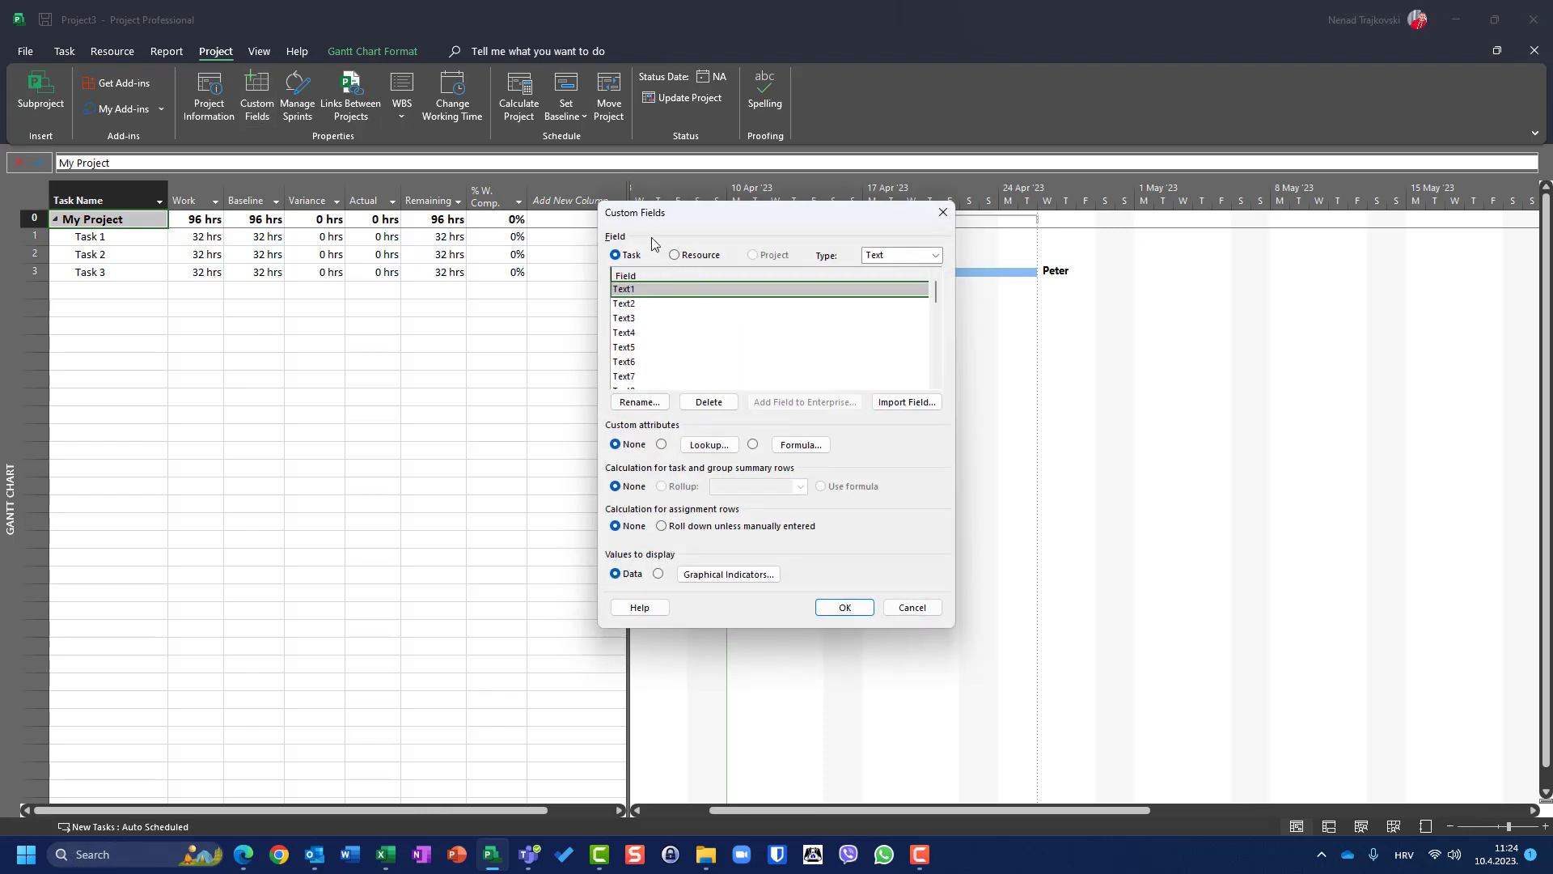
{"action": "left_click", "coordinate": [909, 608]}
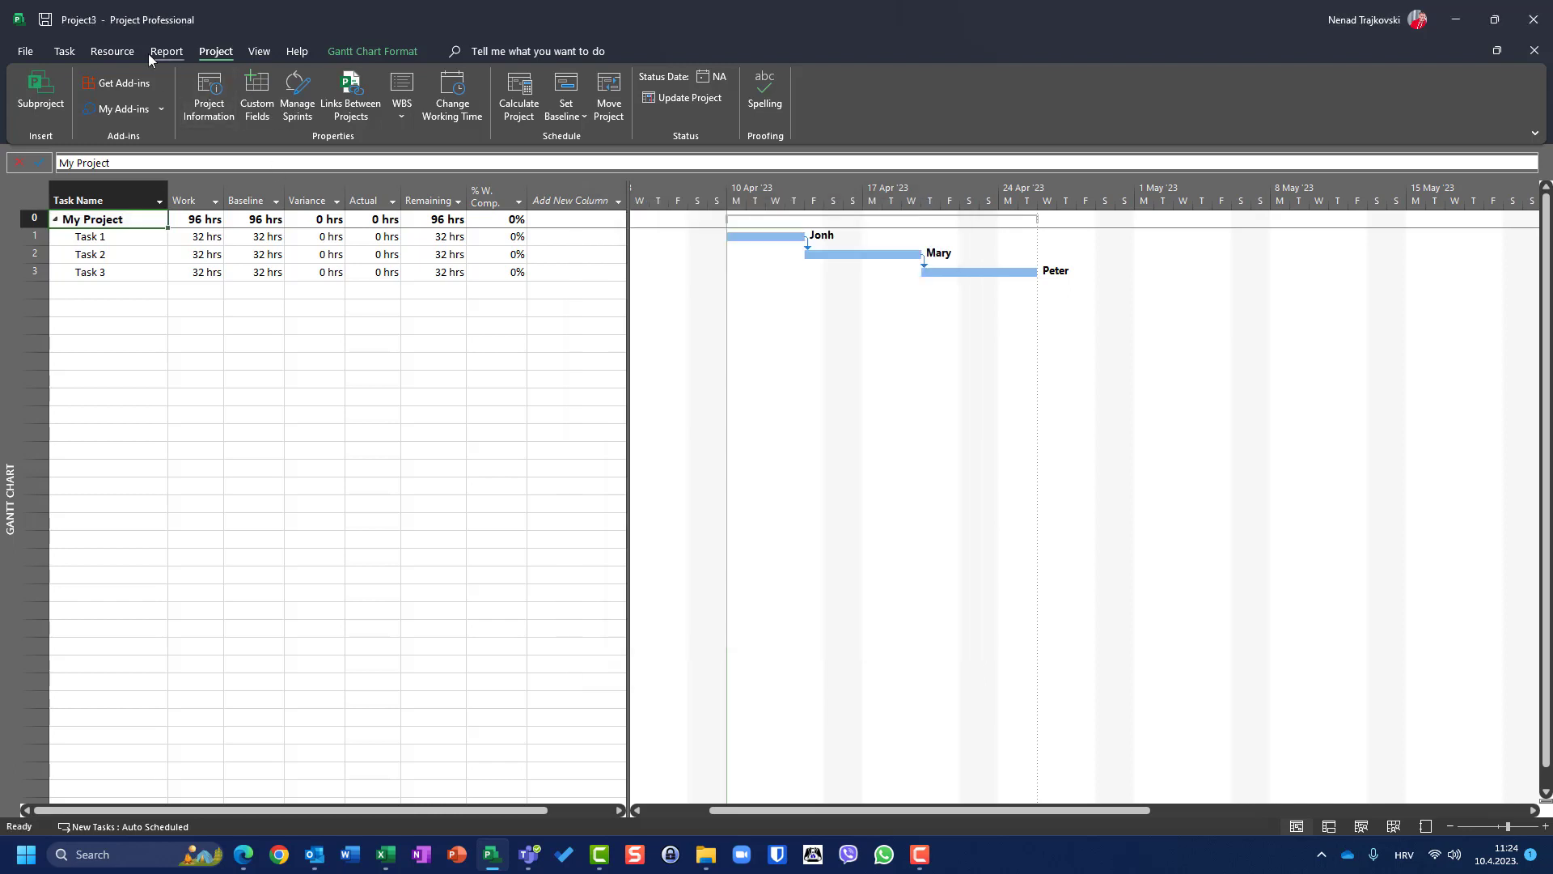
{"action": "left_click", "coordinate": [262, 99]}
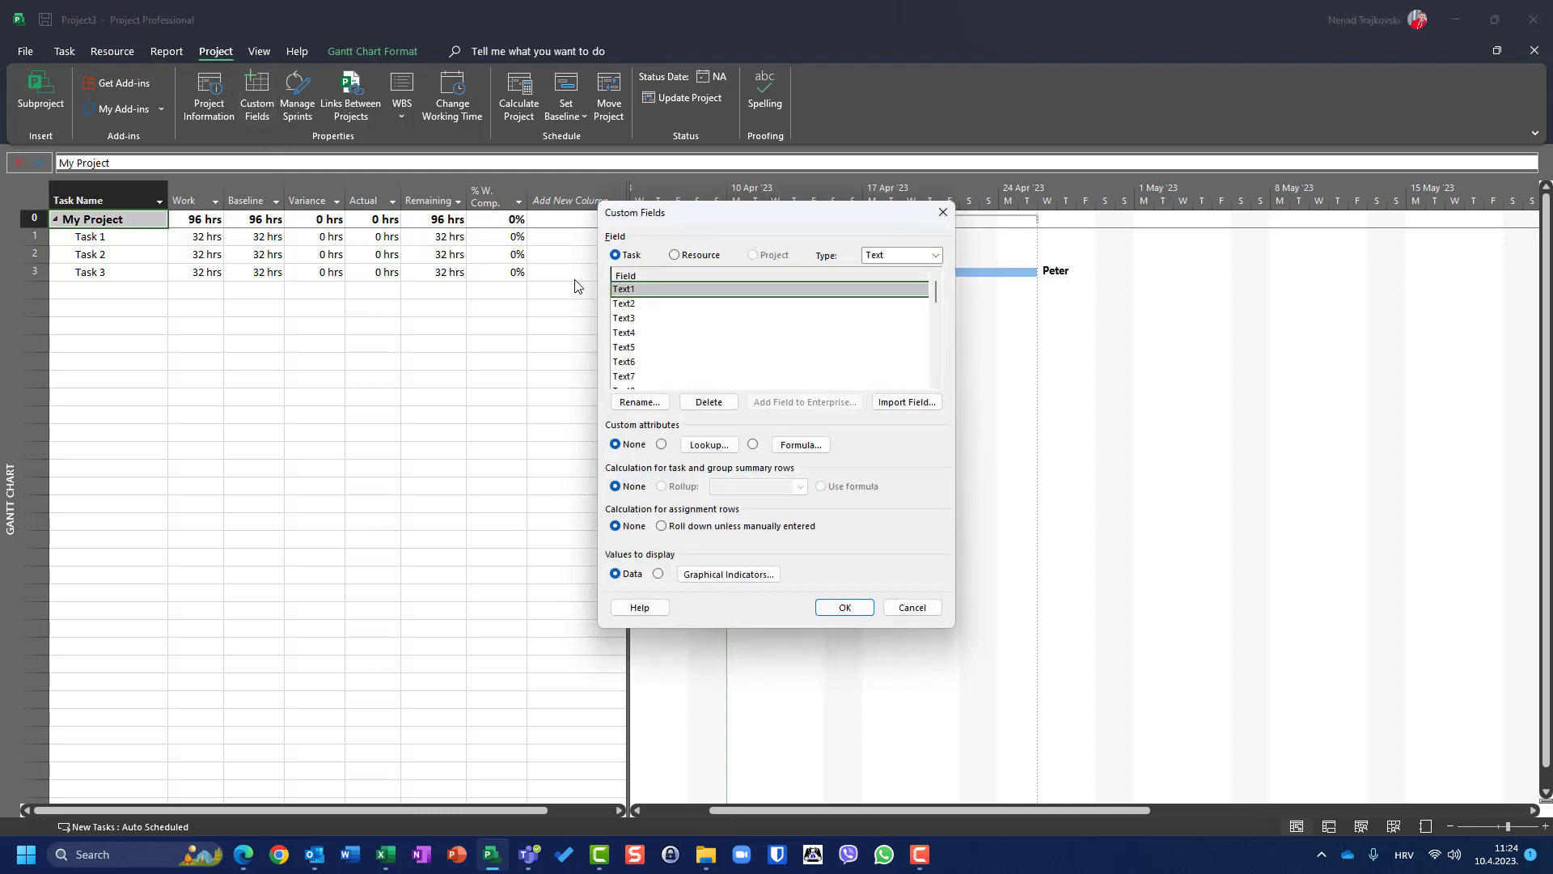
{"action": "left_click", "coordinate": [638, 402]}
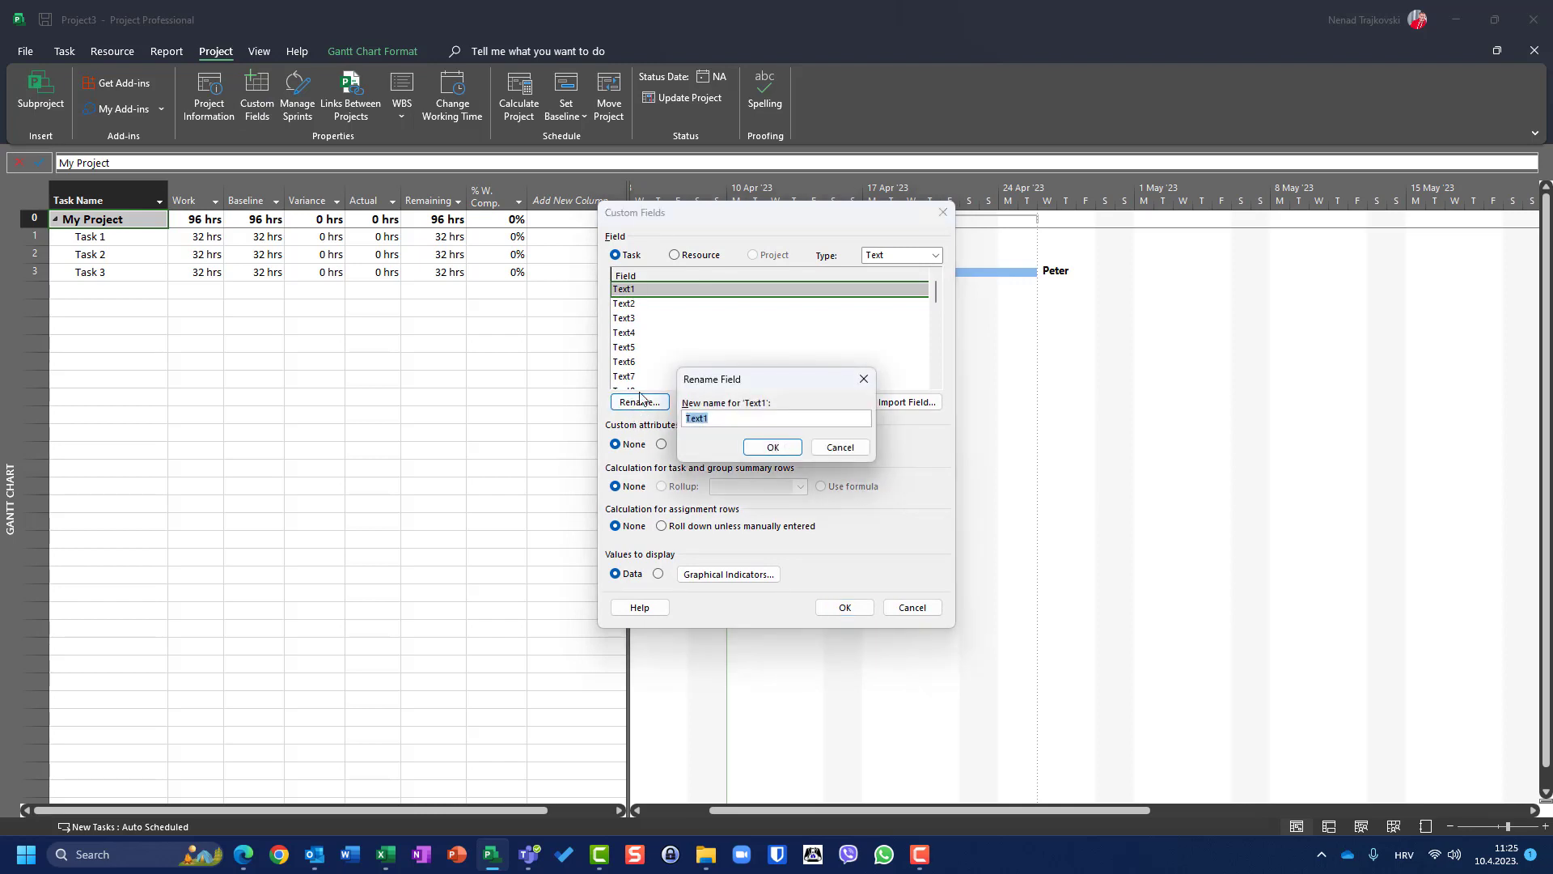
{"action": "type", "text": "Baseline vs Work"}
{"action": "left_click", "coordinate": [768, 447]}
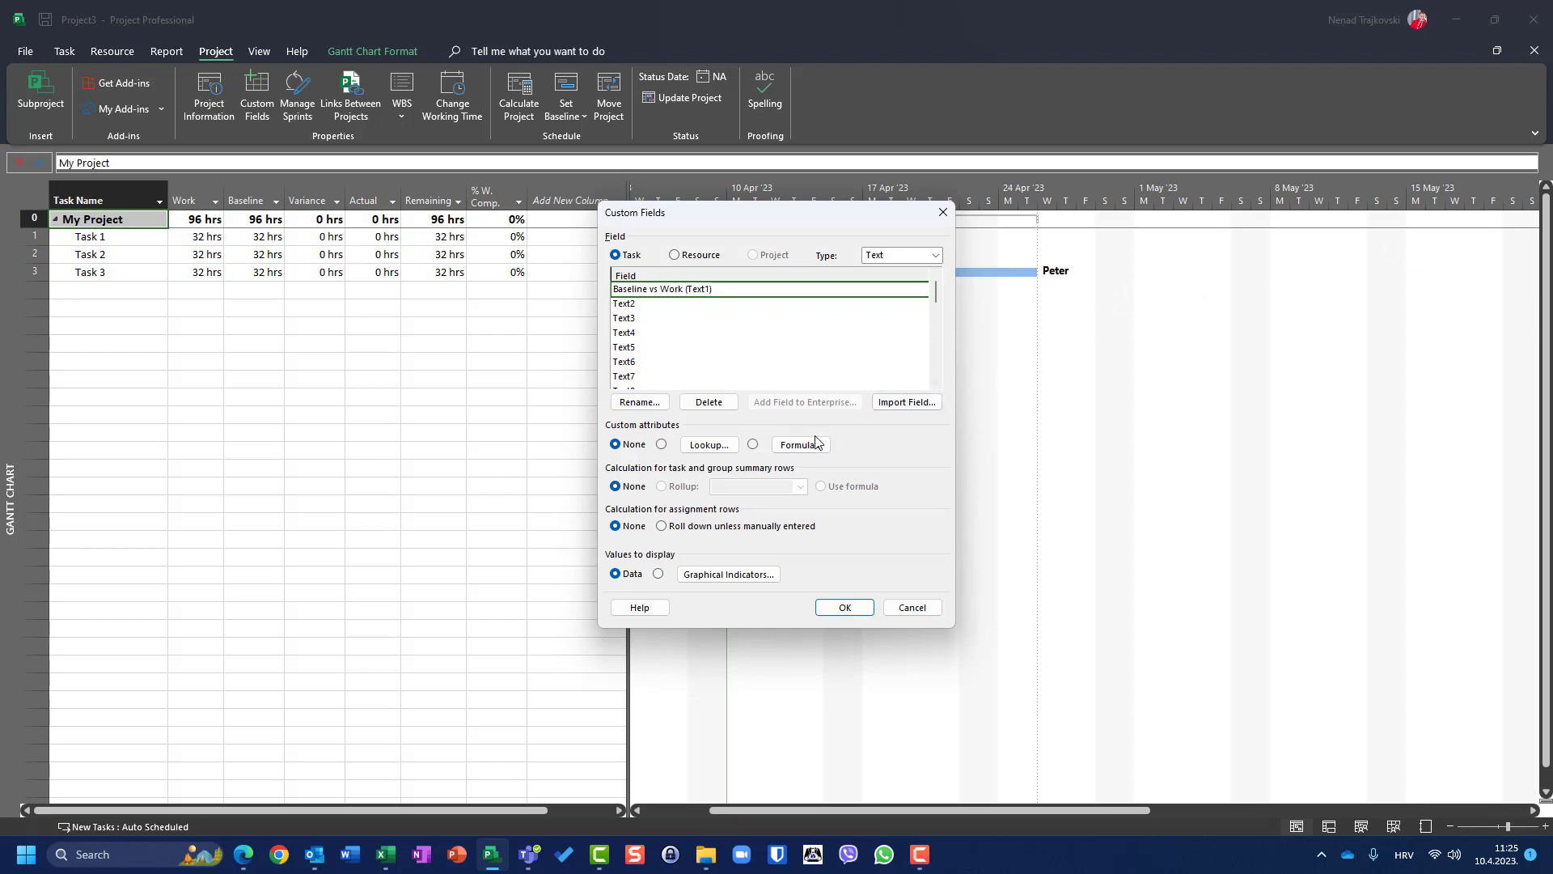
- Make the Baseline vs Work field formula-based, accepting the replacement of its data, and begin its formula with "IIf("
{"action": "left_click", "coordinate": [753, 446]}
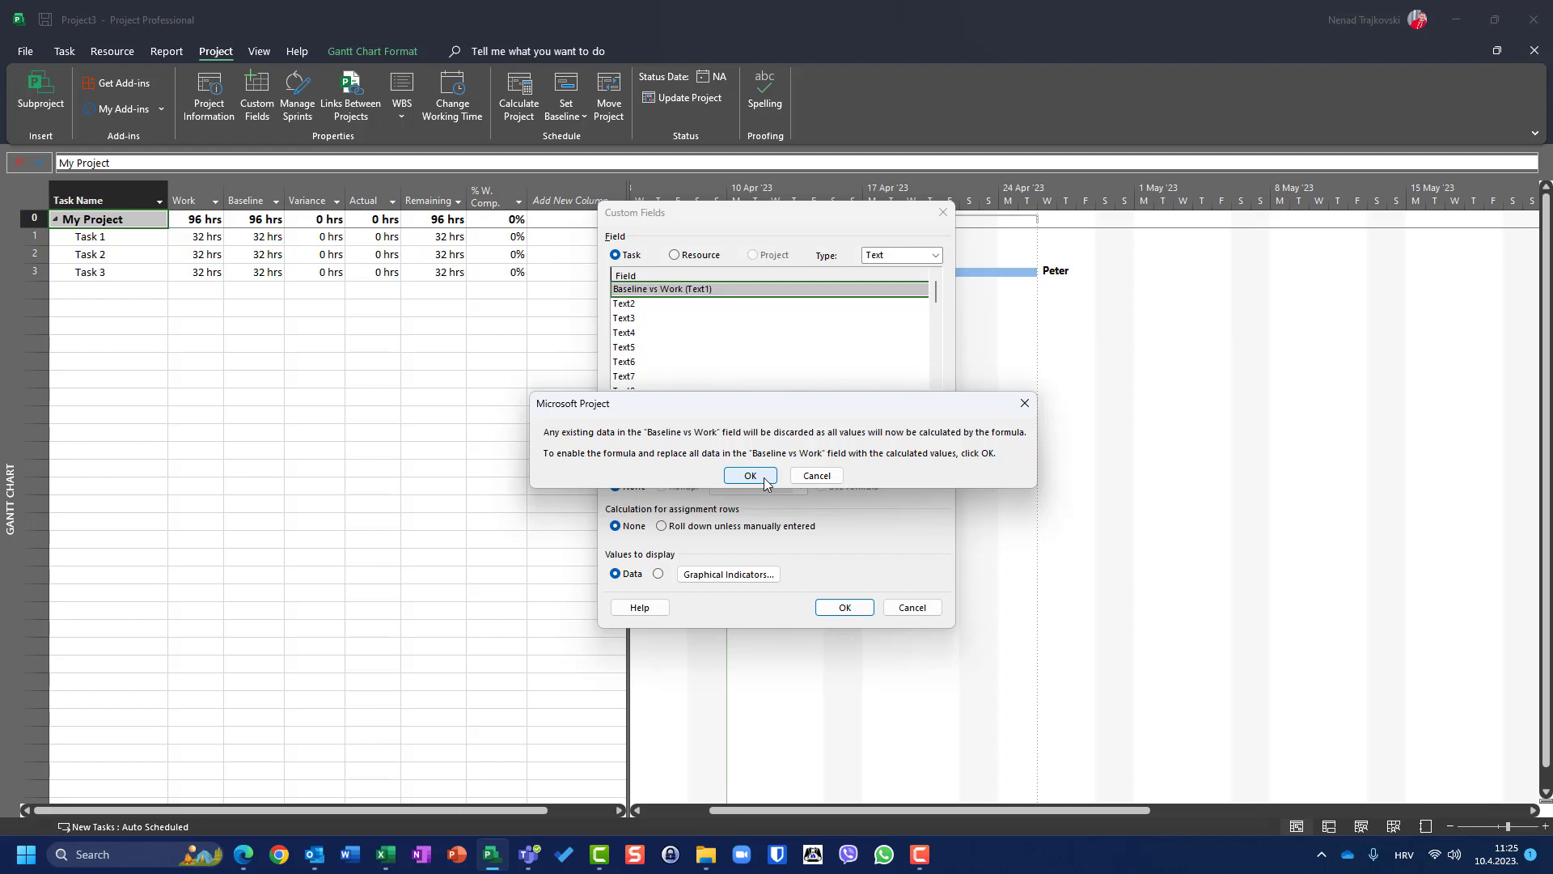
{"action": "left_click", "coordinate": [750, 476]}
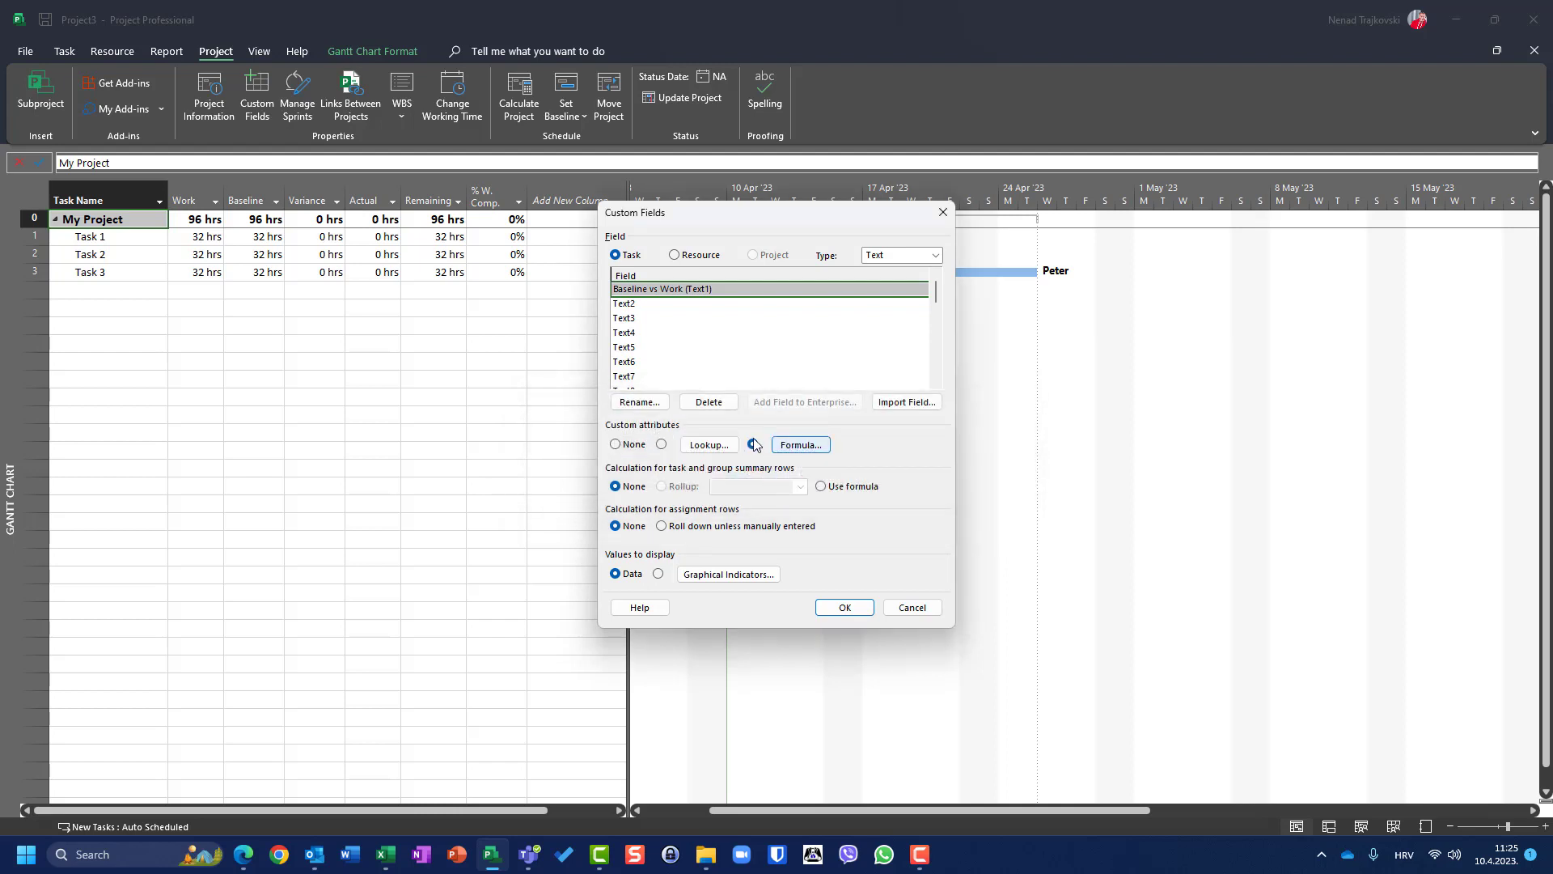
{"action": "left_click", "coordinate": [797, 447]}
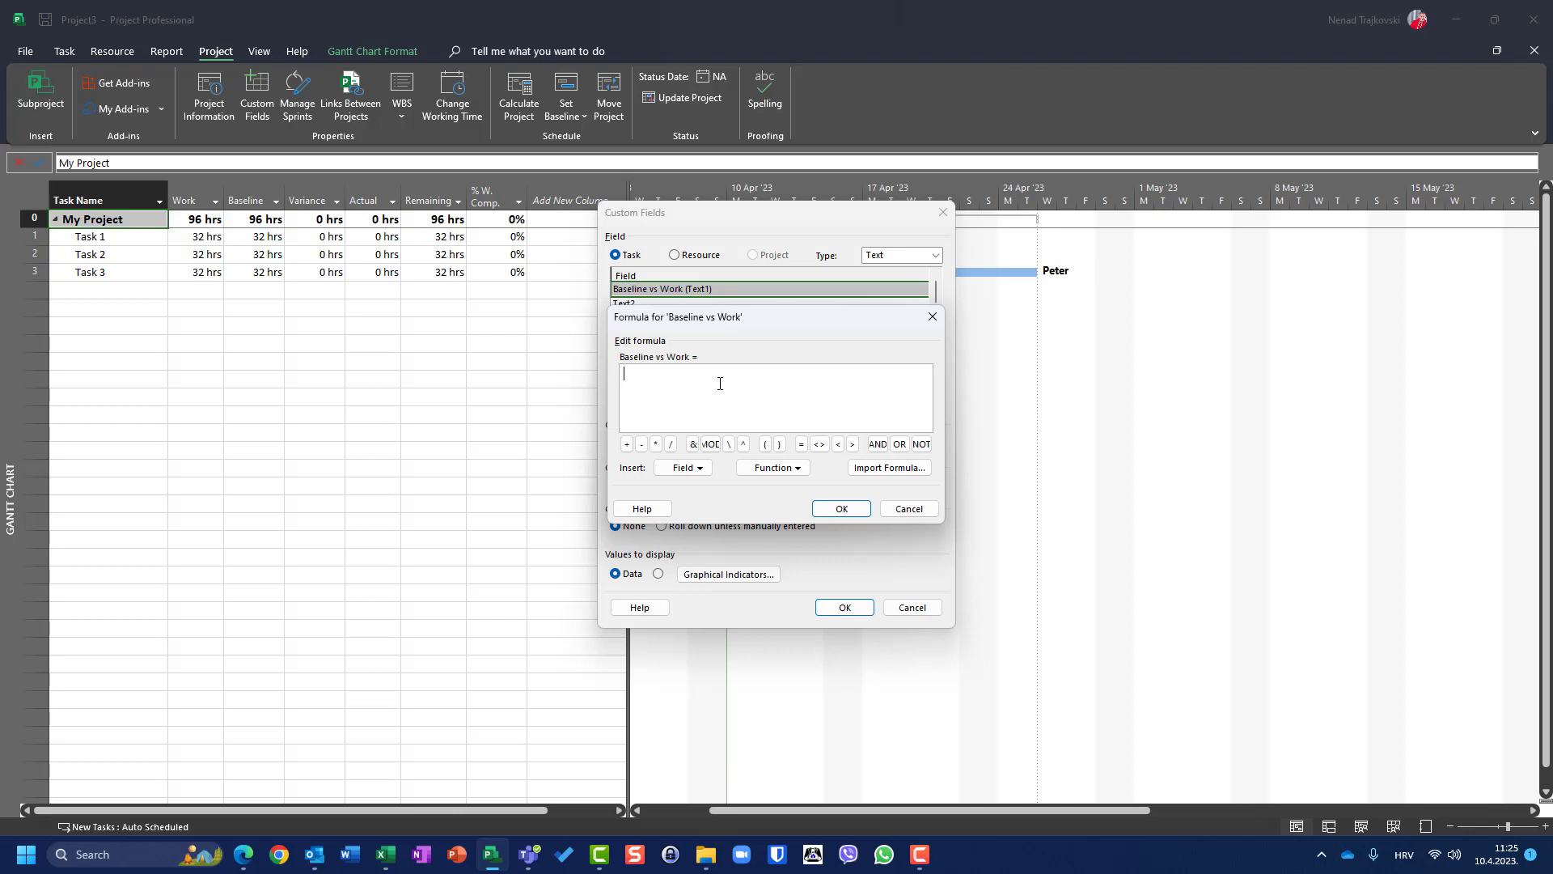
{"action": "left_click", "coordinate": [786, 472]}
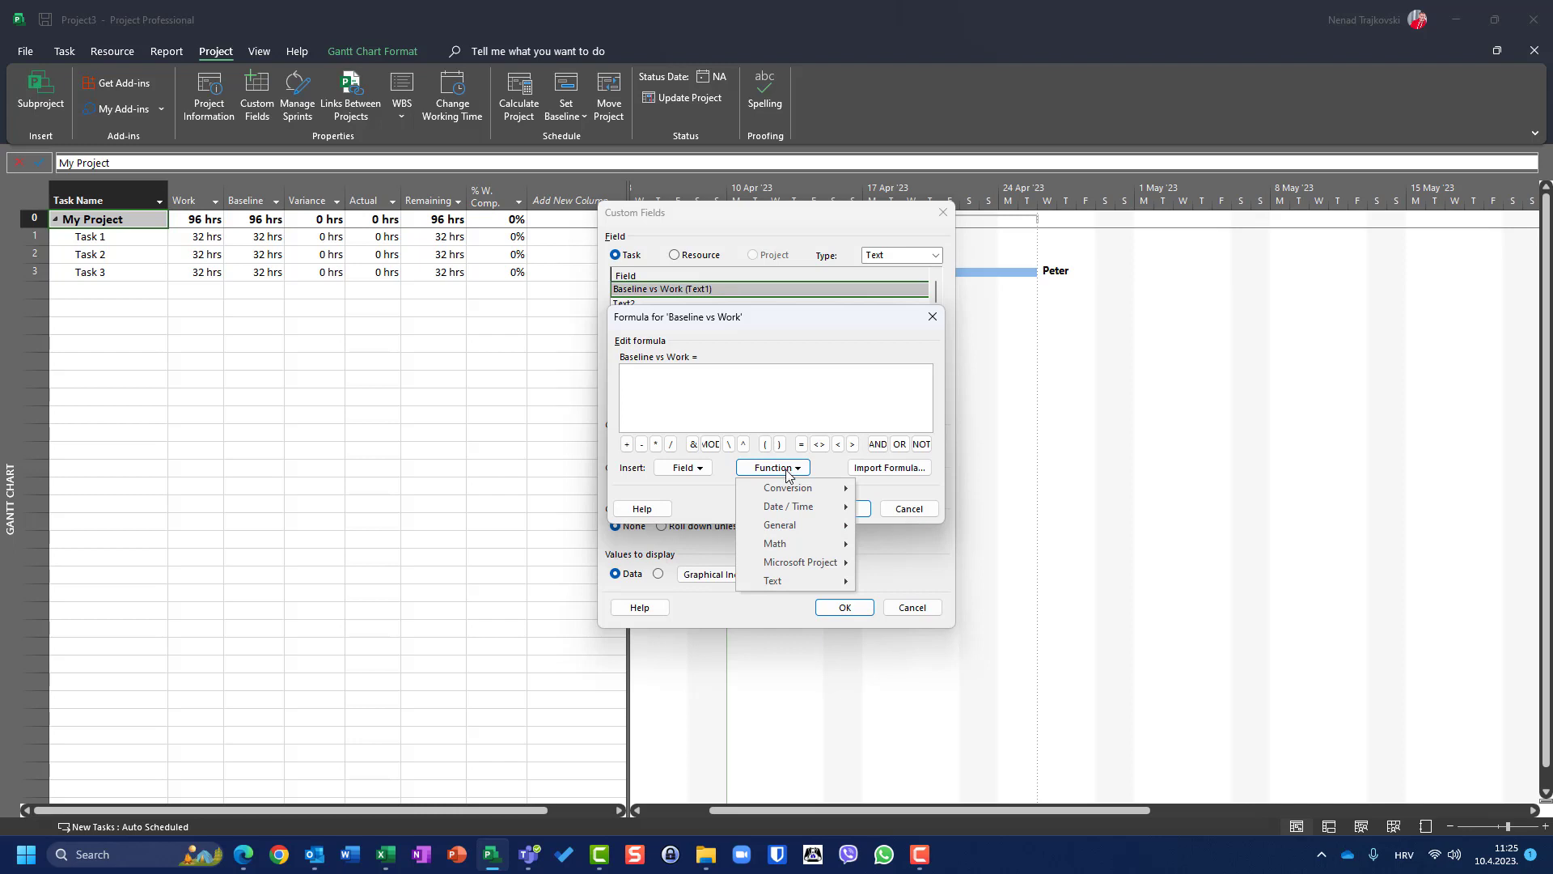
{"action": "mouse_move", "coordinate": [769, 580]}
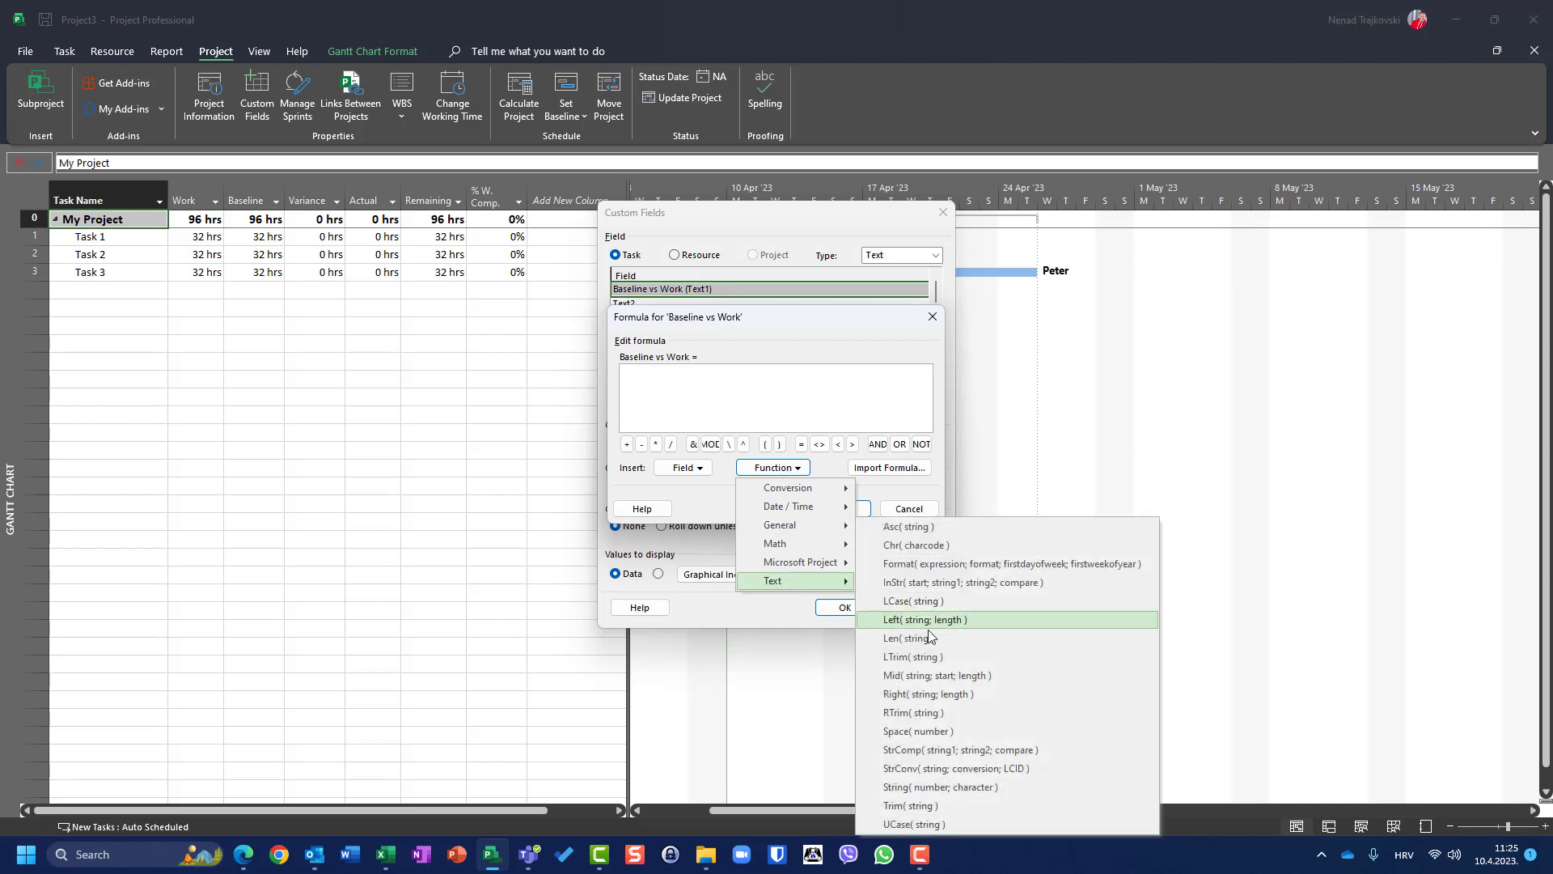
{"action": "left_click", "coordinate": [713, 390]}
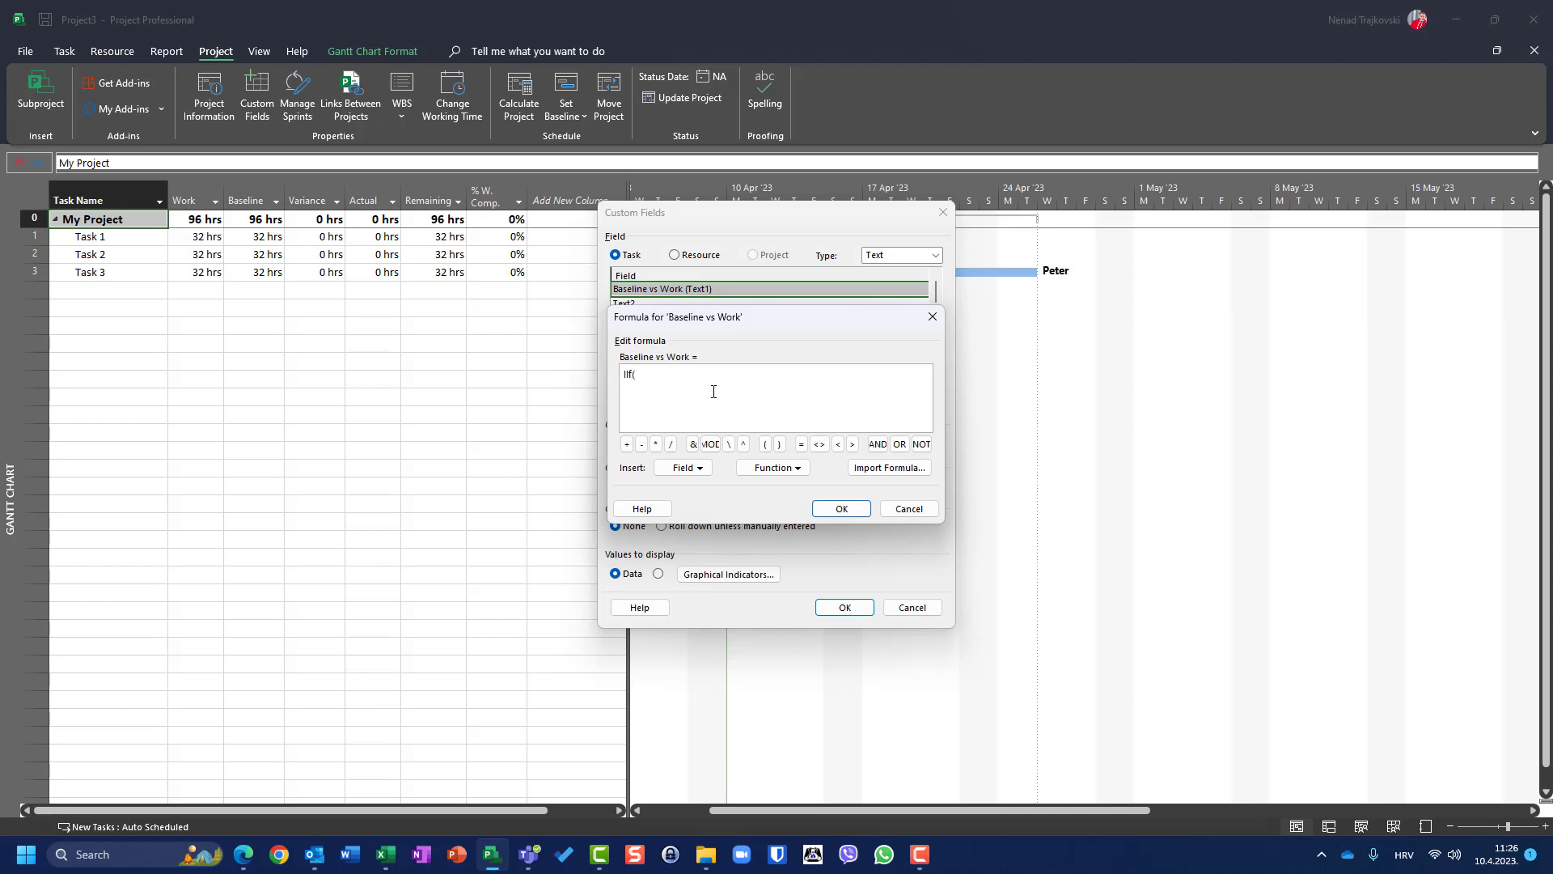
{"action": "left_click", "coordinate": [699, 469]}
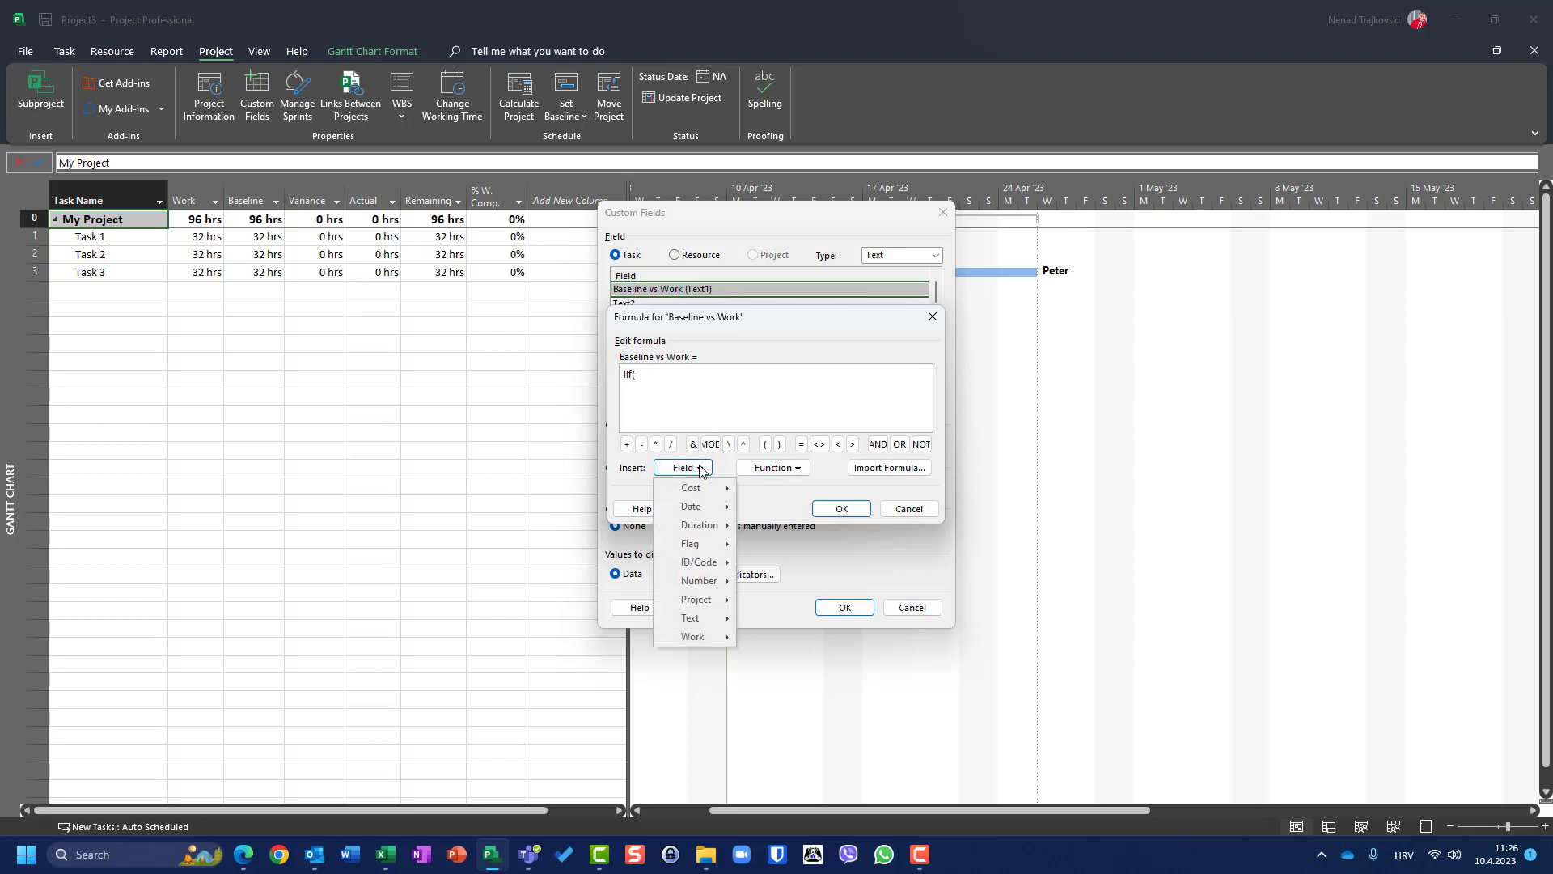
{"action": "mouse_move", "coordinate": [686, 639]}
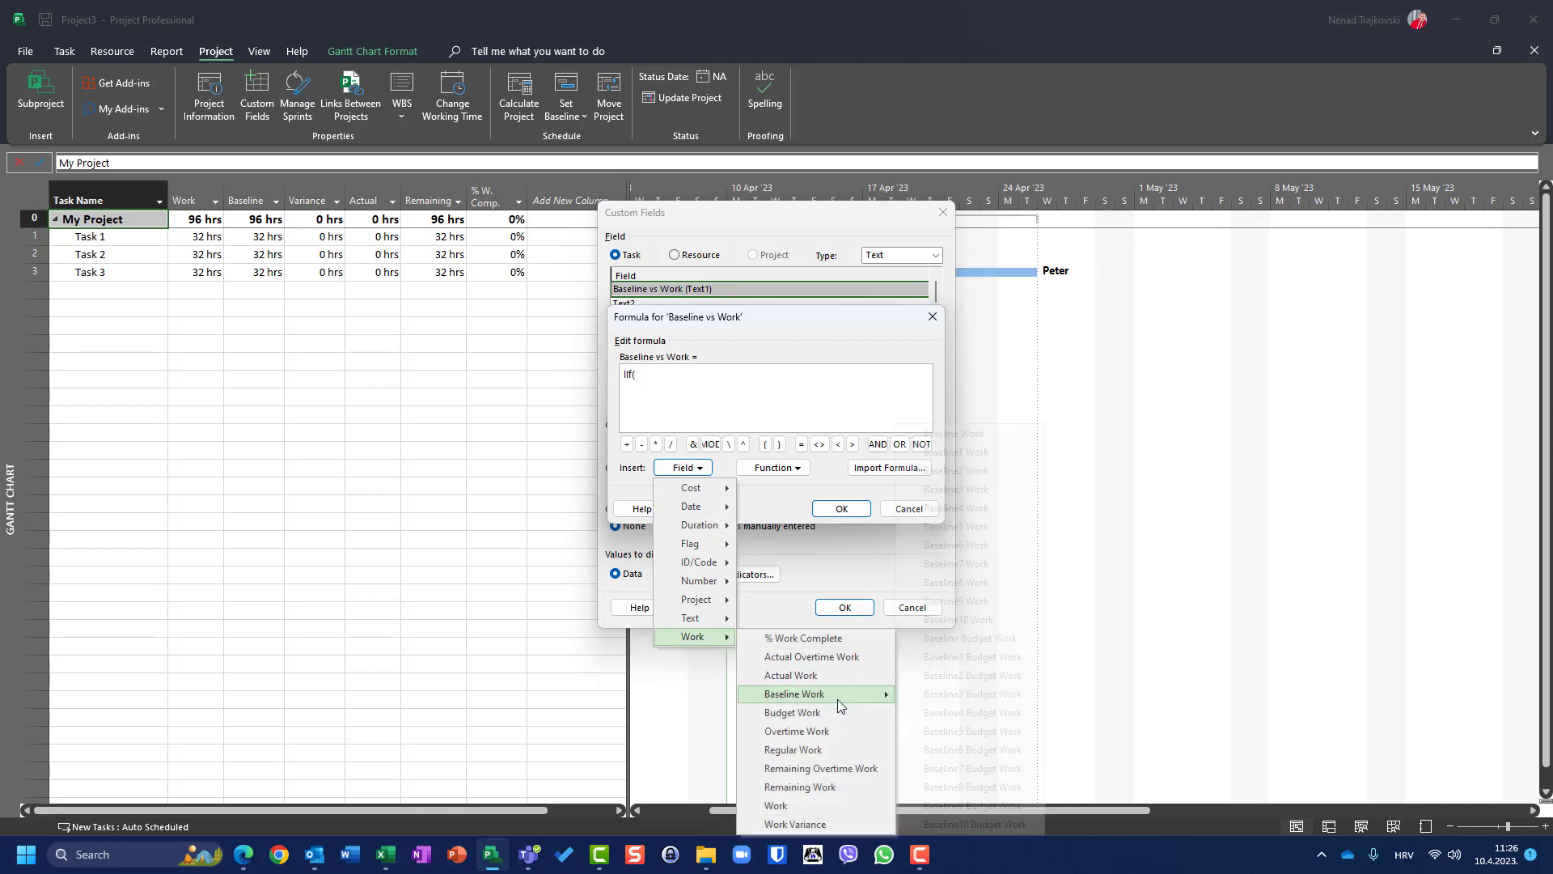
{"action": "mouse_move", "coordinate": [837, 700]}
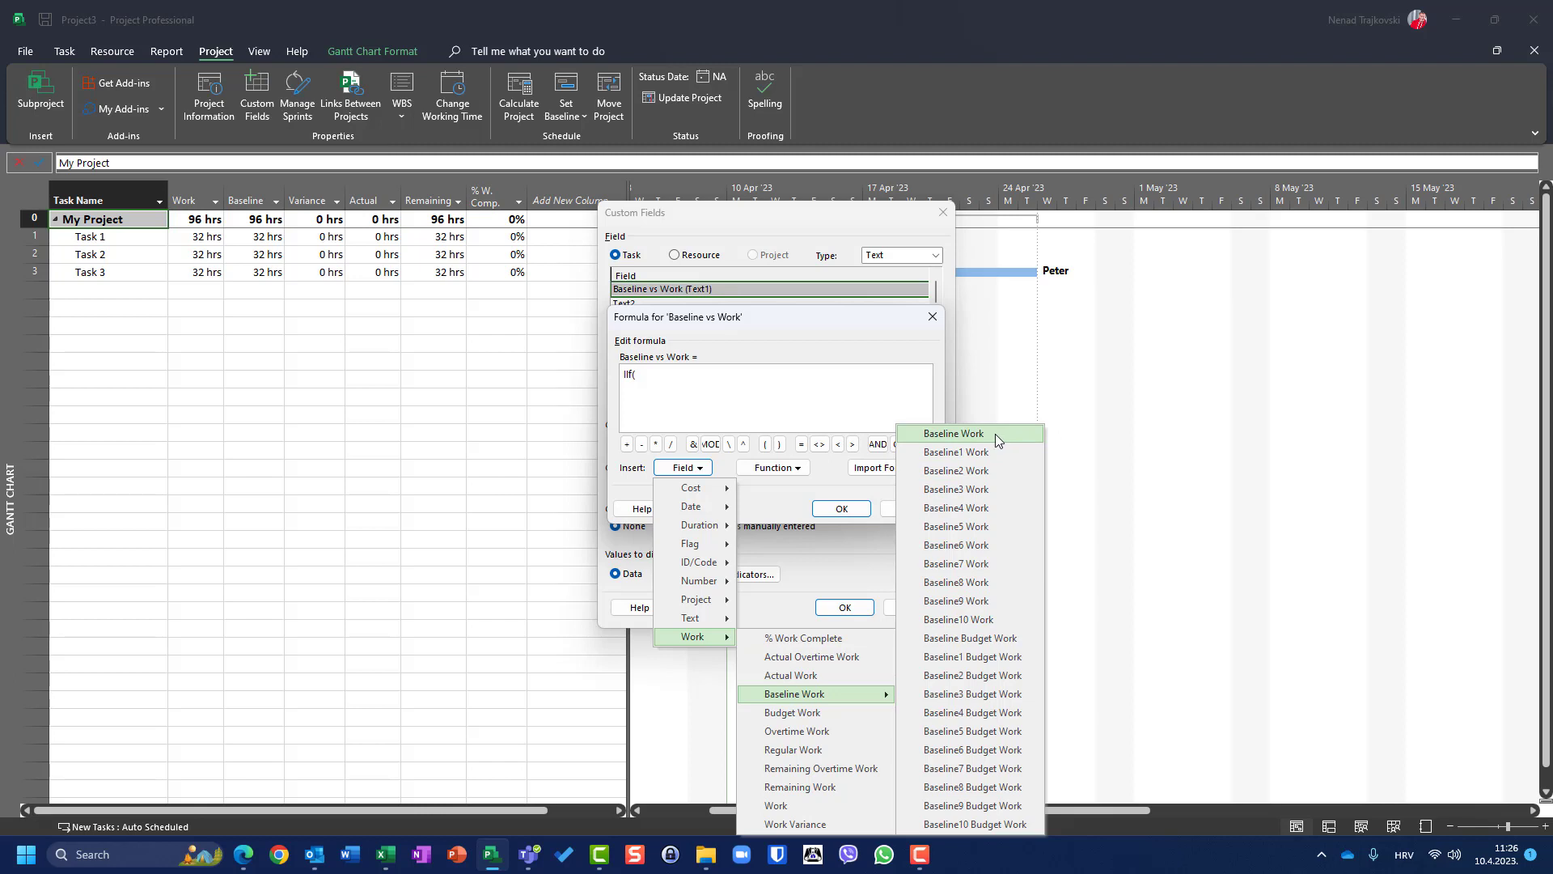
{"action": "left_click", "coordinate": [686, 376]}
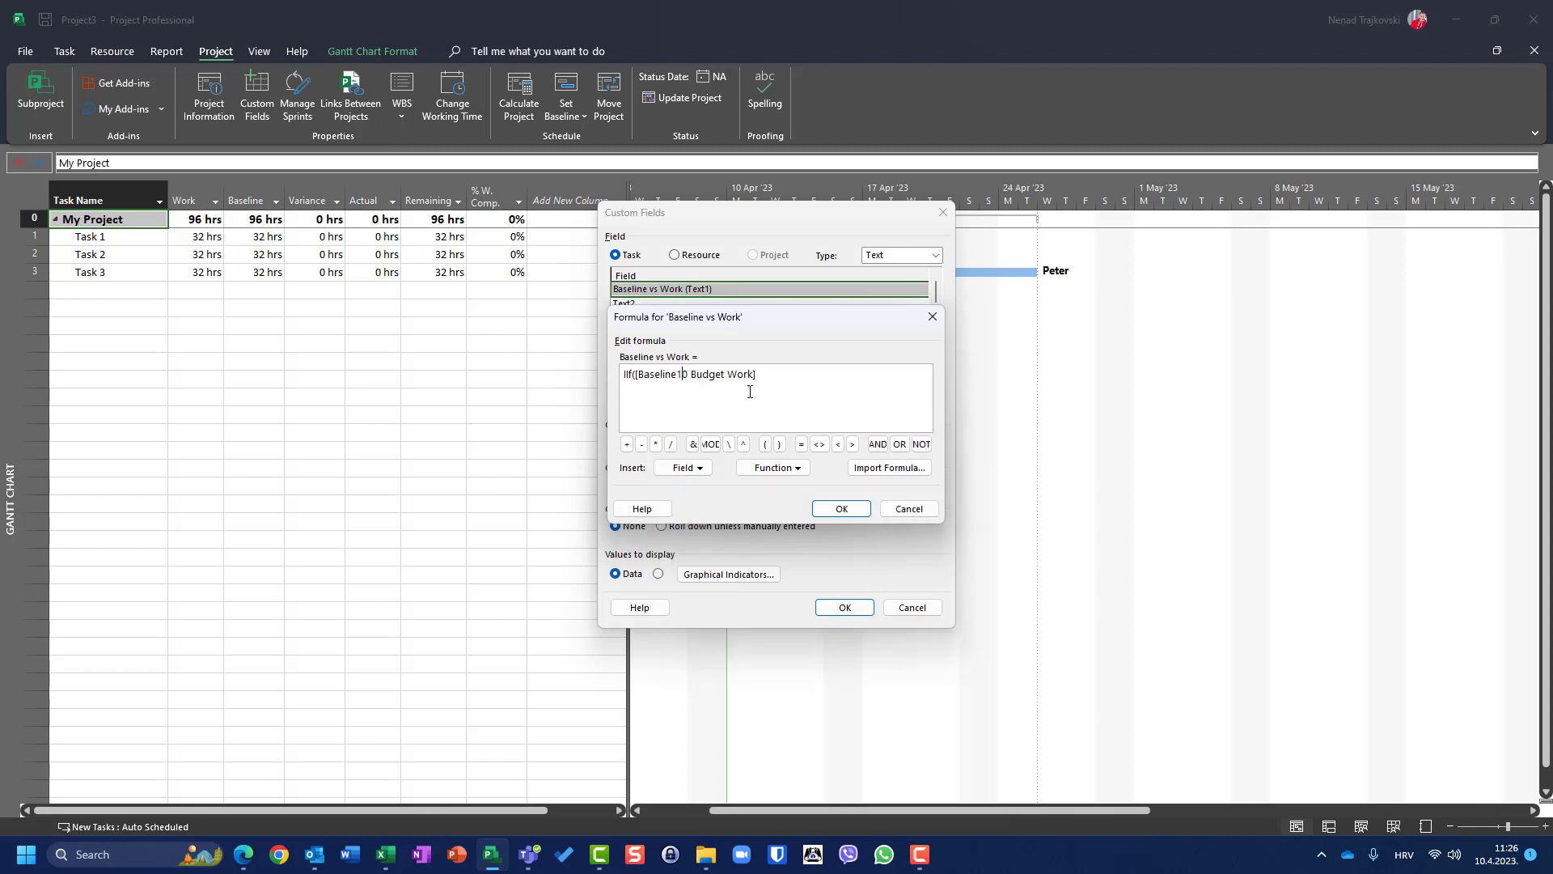
{"action": "left_click_drag", "start_coordinate": [767, 375], "coordinate": [637, 374]}
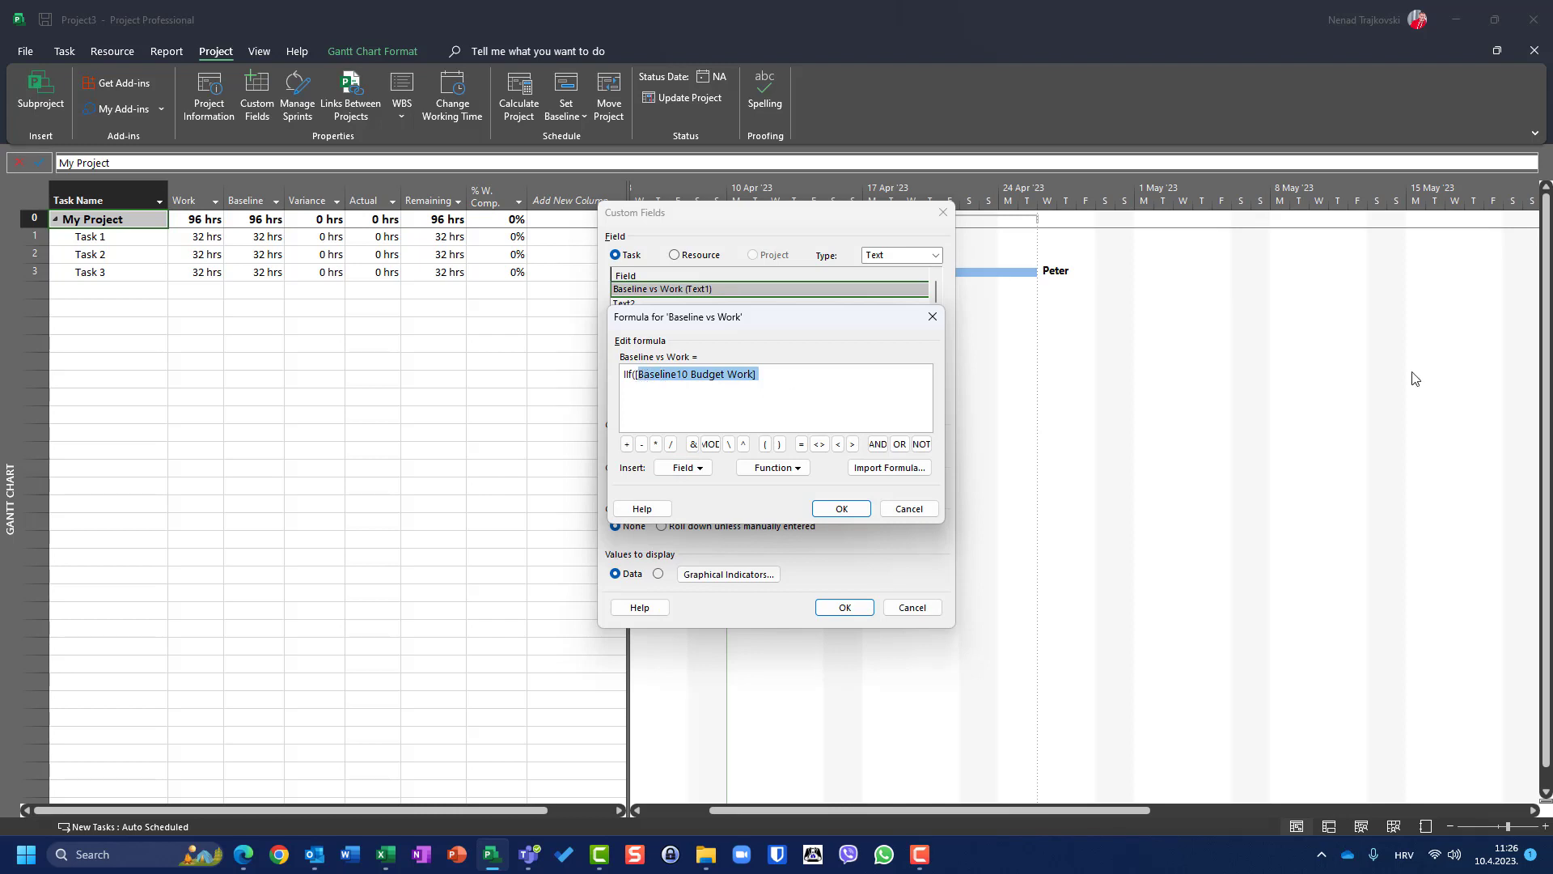
{"action": "key", "text": "Delete"}
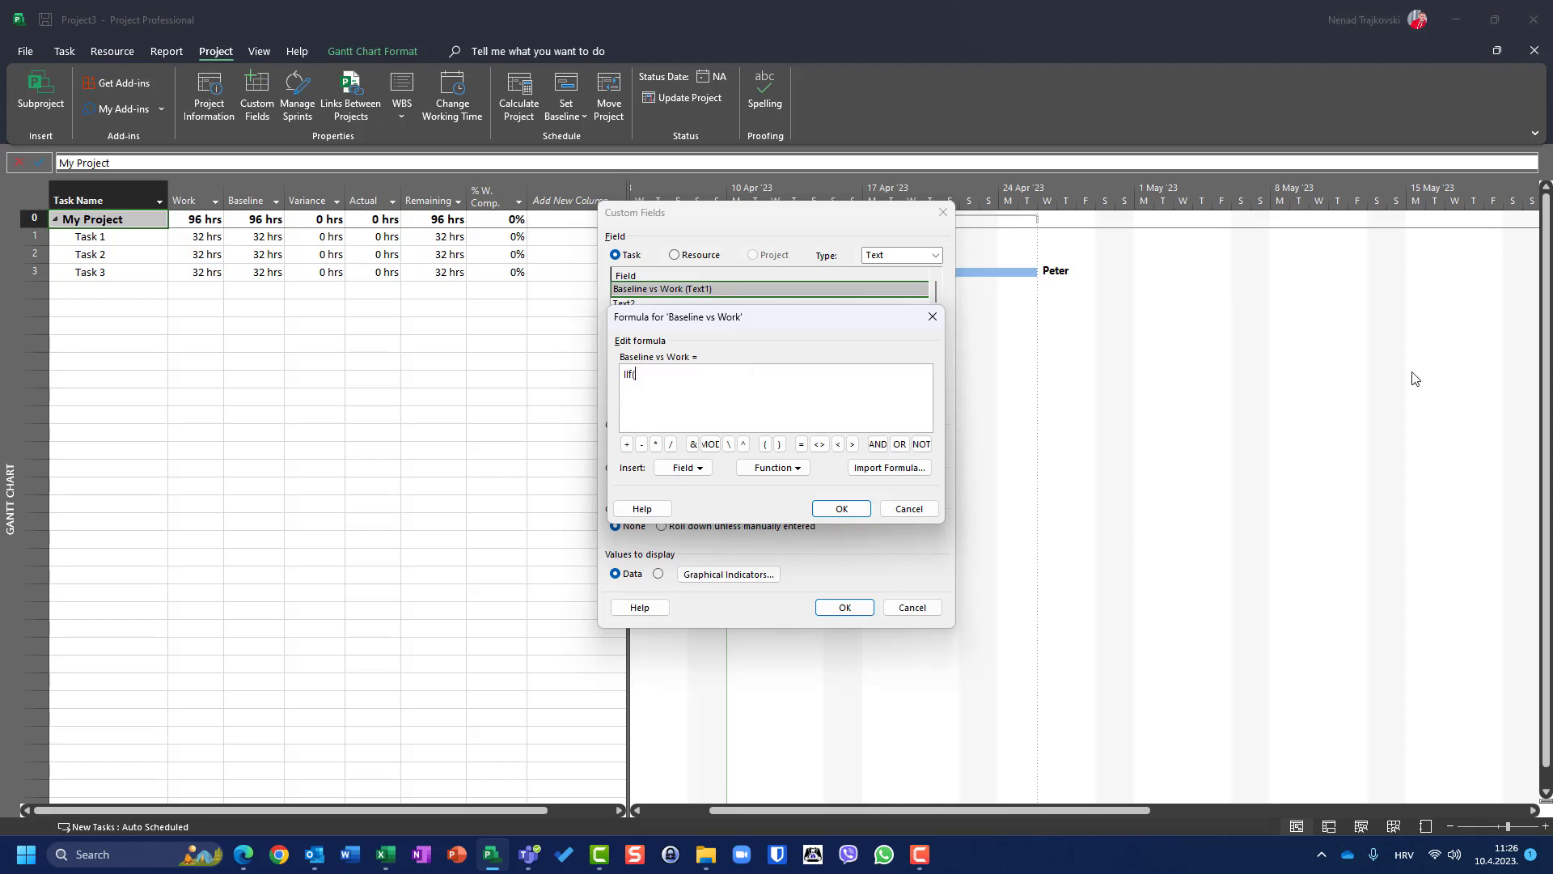
- Continue the Baseline vs Work formula with the condition that the Baseline Work field is less than the Work field
{"action": "left_click", "coordinate": [686, 469]}
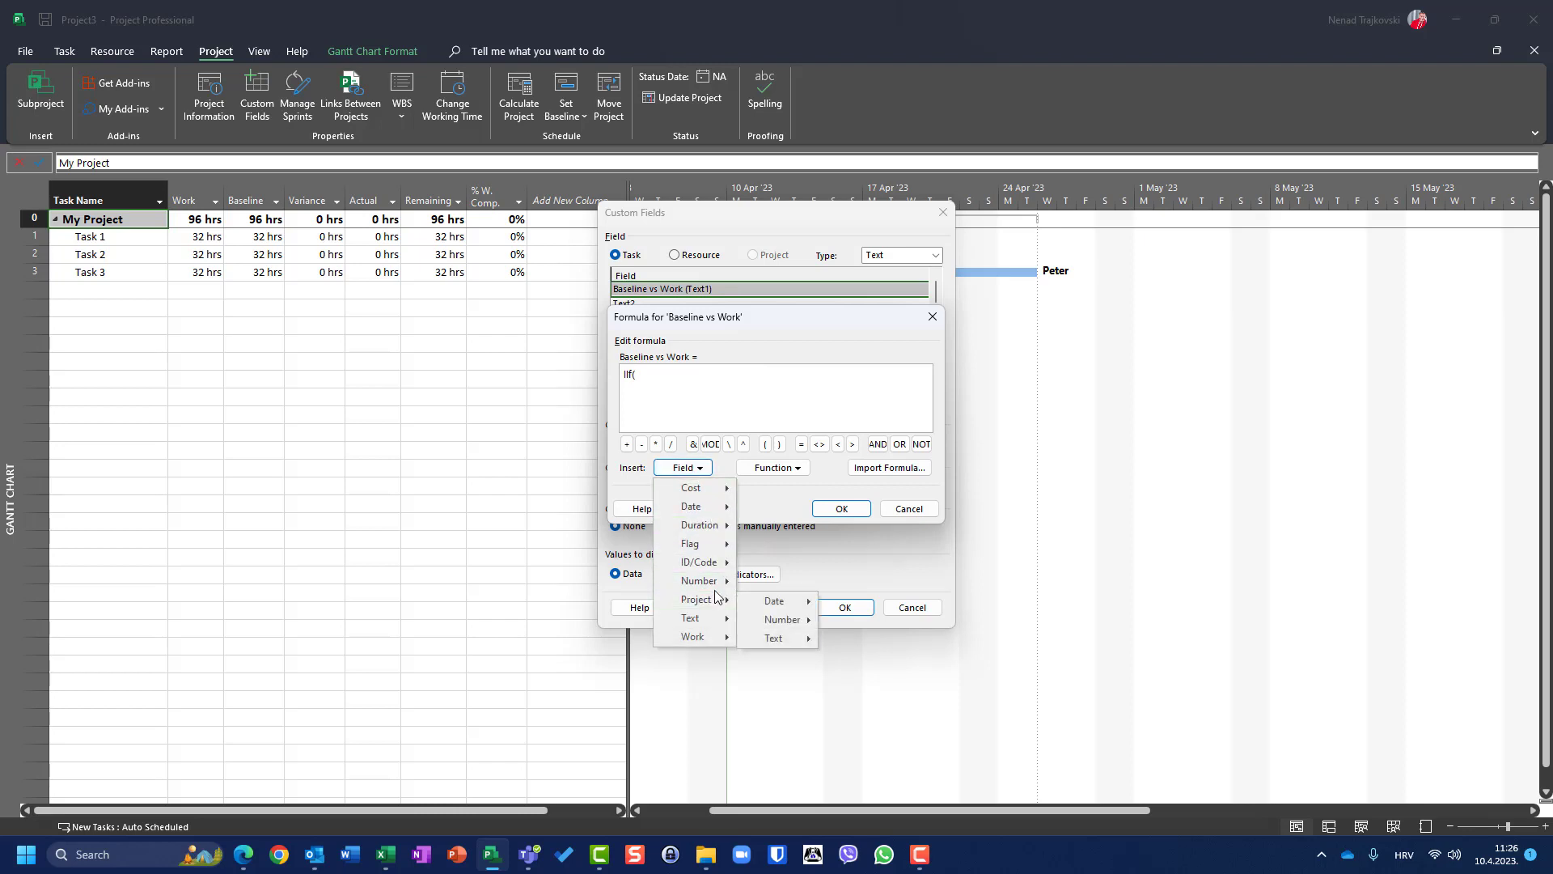
{"action": "mouse_move", "coordinate": [731, 561]}
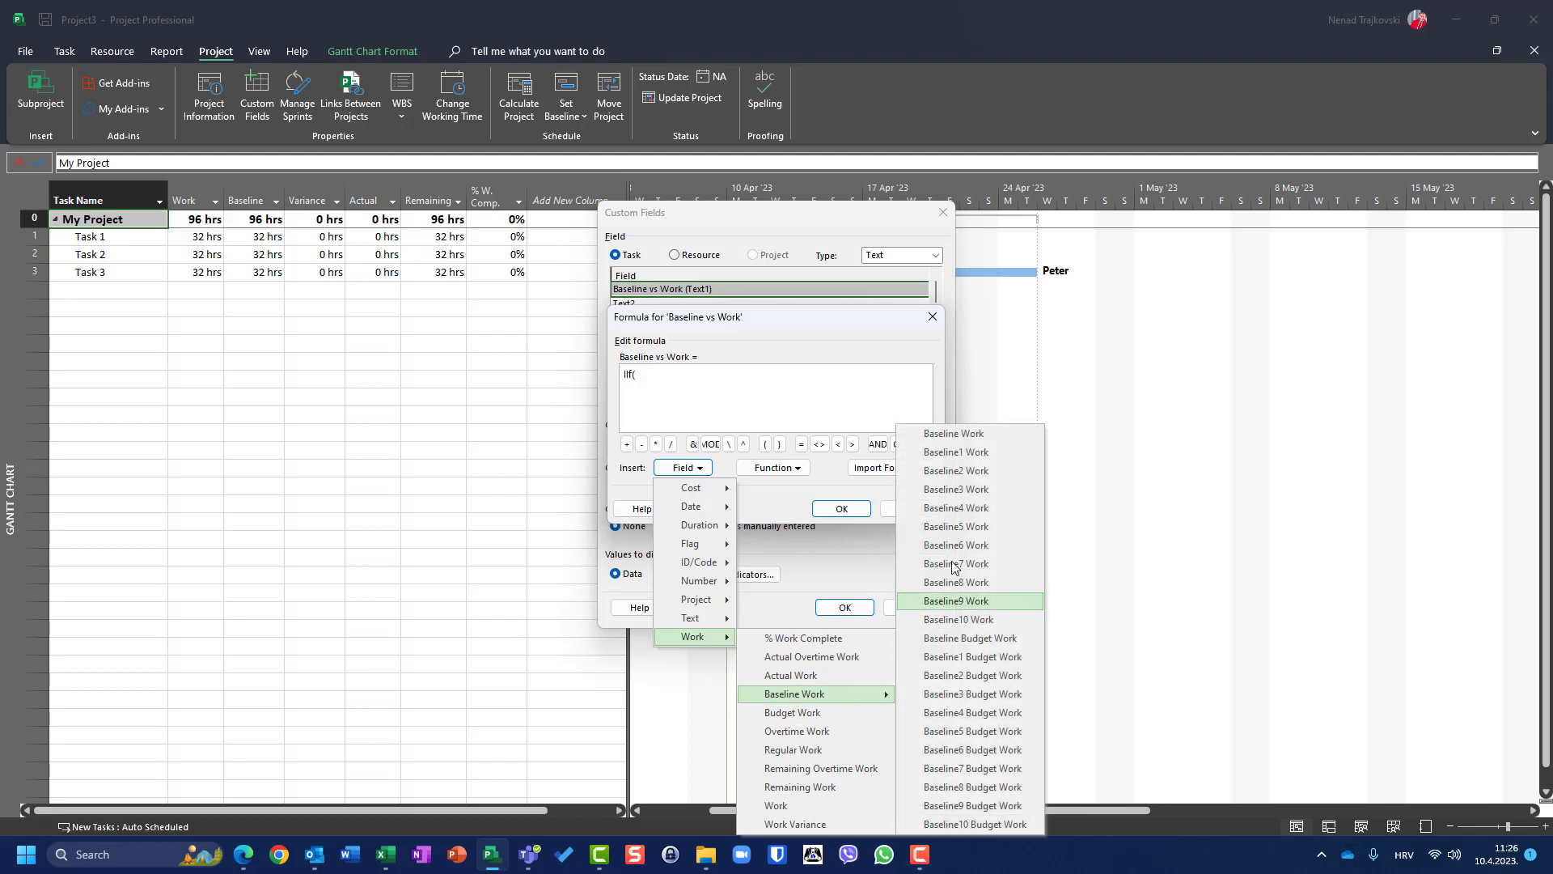
{"action": "left_click", "coordinate": [980, 442]}
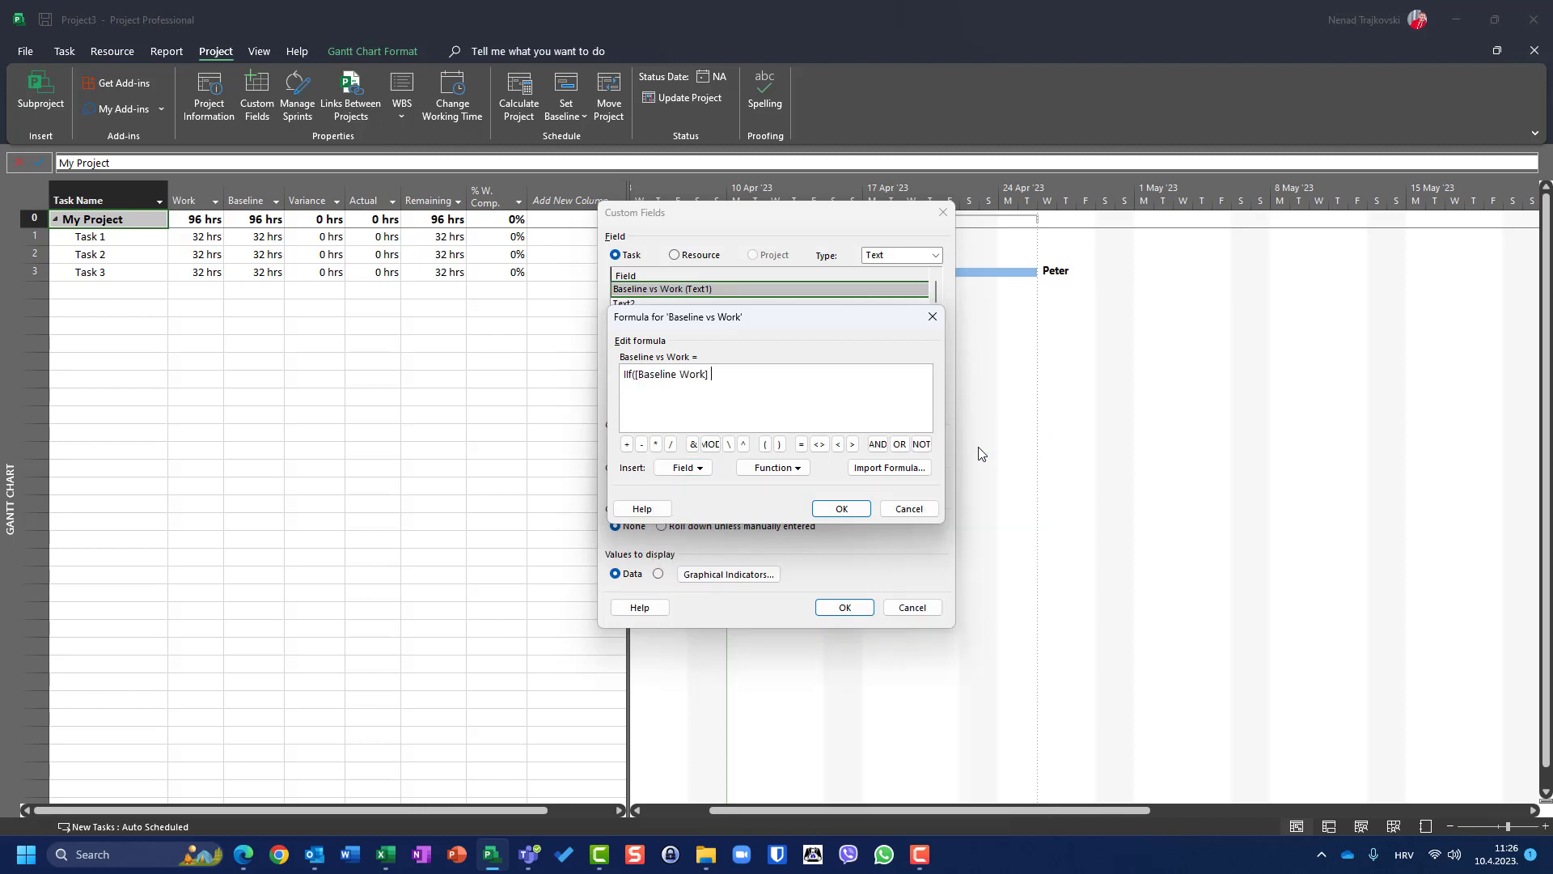
{"action": "left_click", "coordinate": [838, 444]}
{"action": "left_click", "coordinate": [684, 468]}
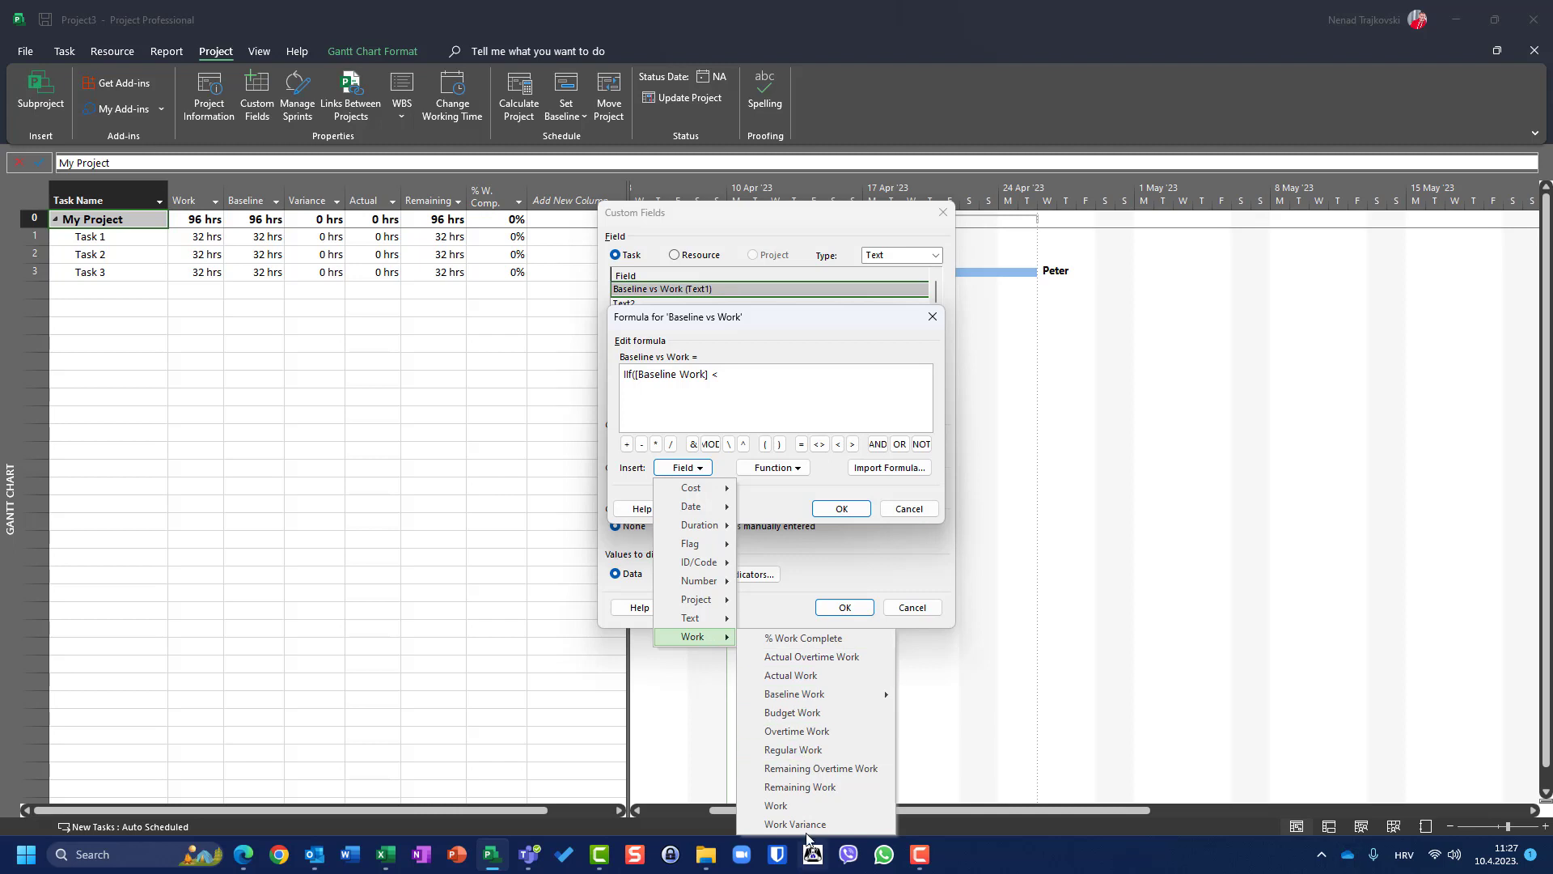
{"action": "left_click", "coordinate": [801, 804]}
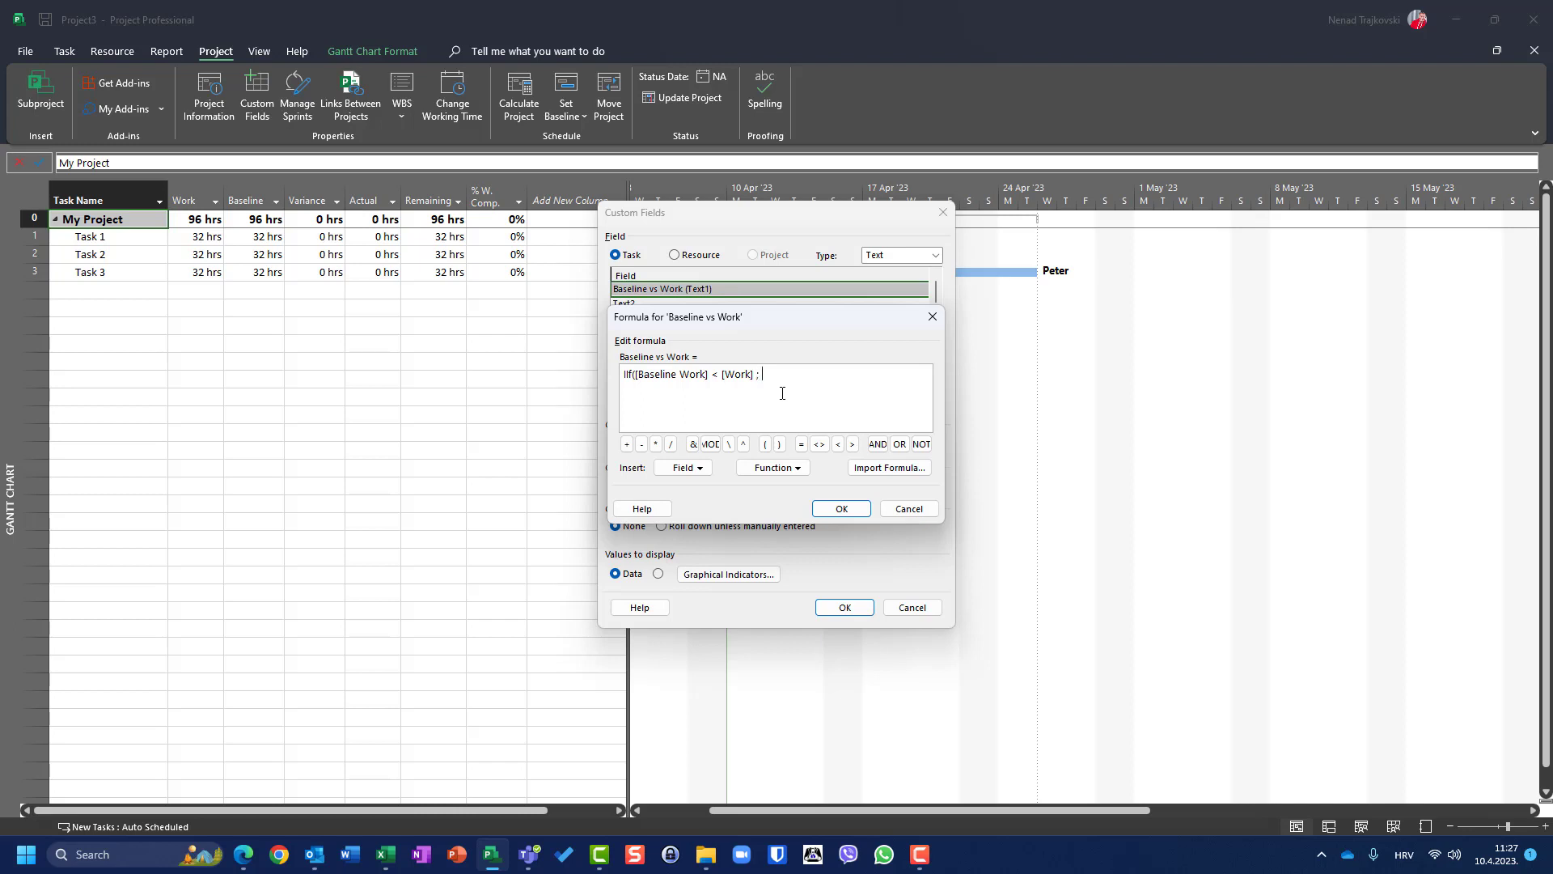
- Give the first condition the result 0 and add a nested IIF testing whether Baseline Work equals Work
{"action": "type", "text": "0; IIF("}
{"action": "left_click", "coordinate": [684, 468]}
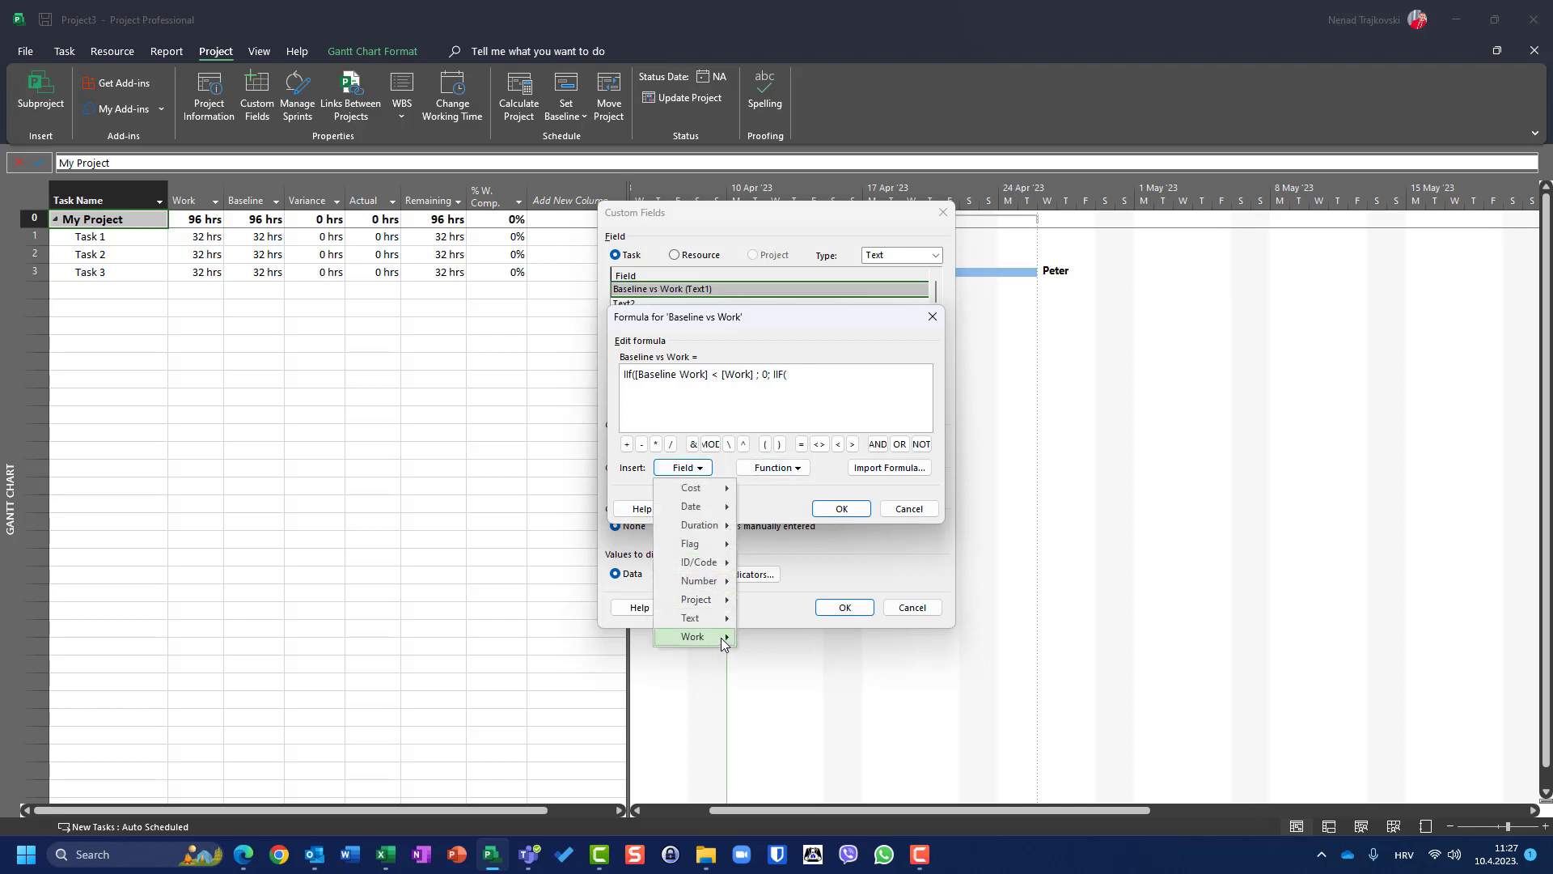
{"action": "mouse_move", "coordinate": [731, 644]}
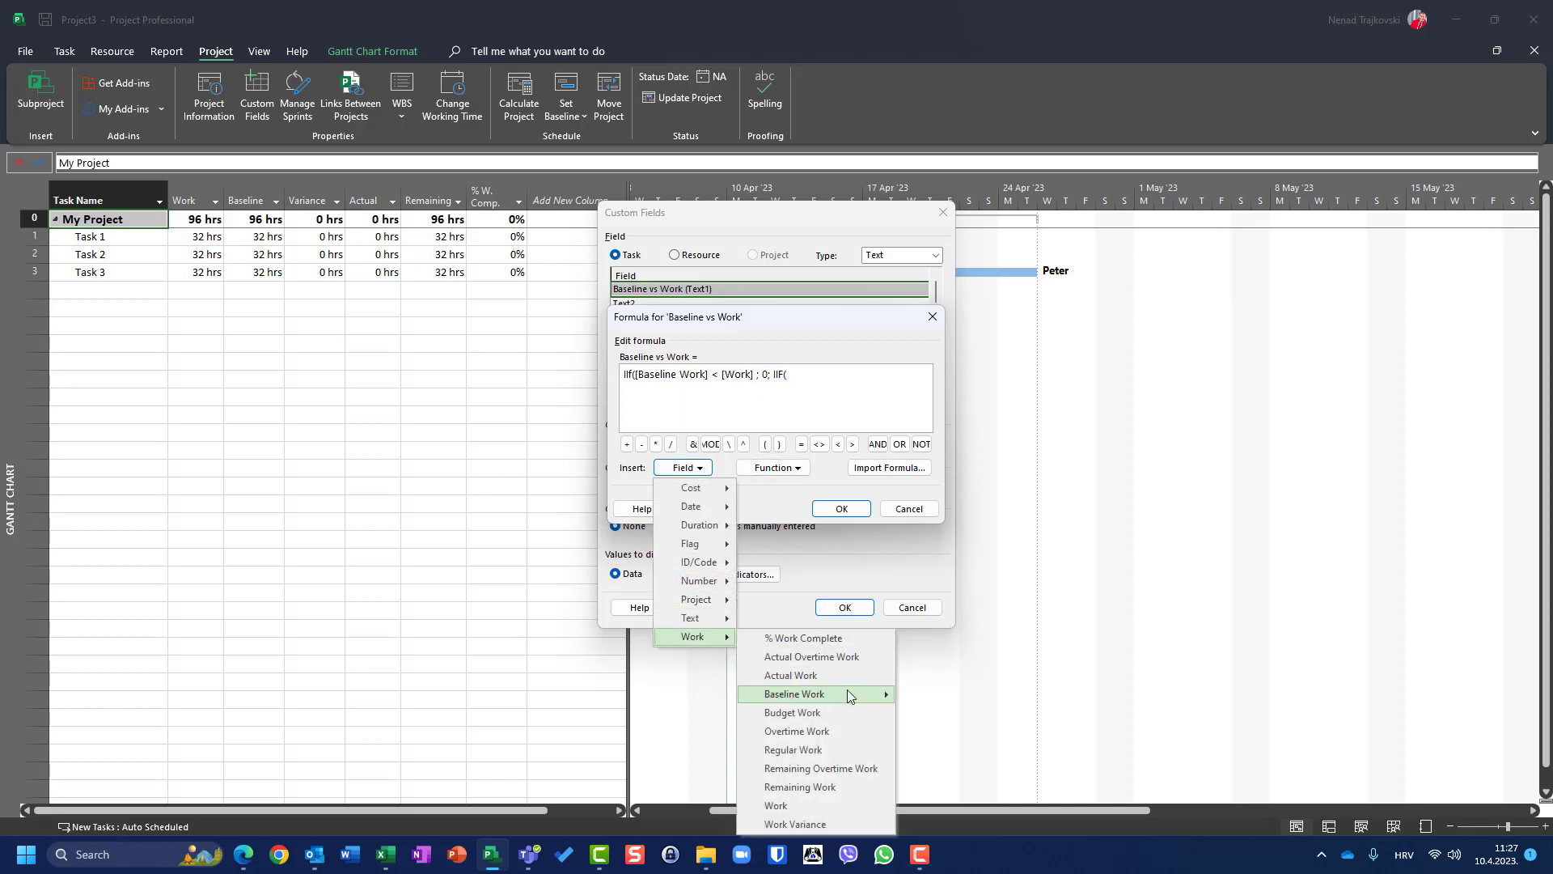
{"action": "mouse_move", "coordinate": [847, 689]}
{"action": "left_click", "coordinate": [1005, 435]}
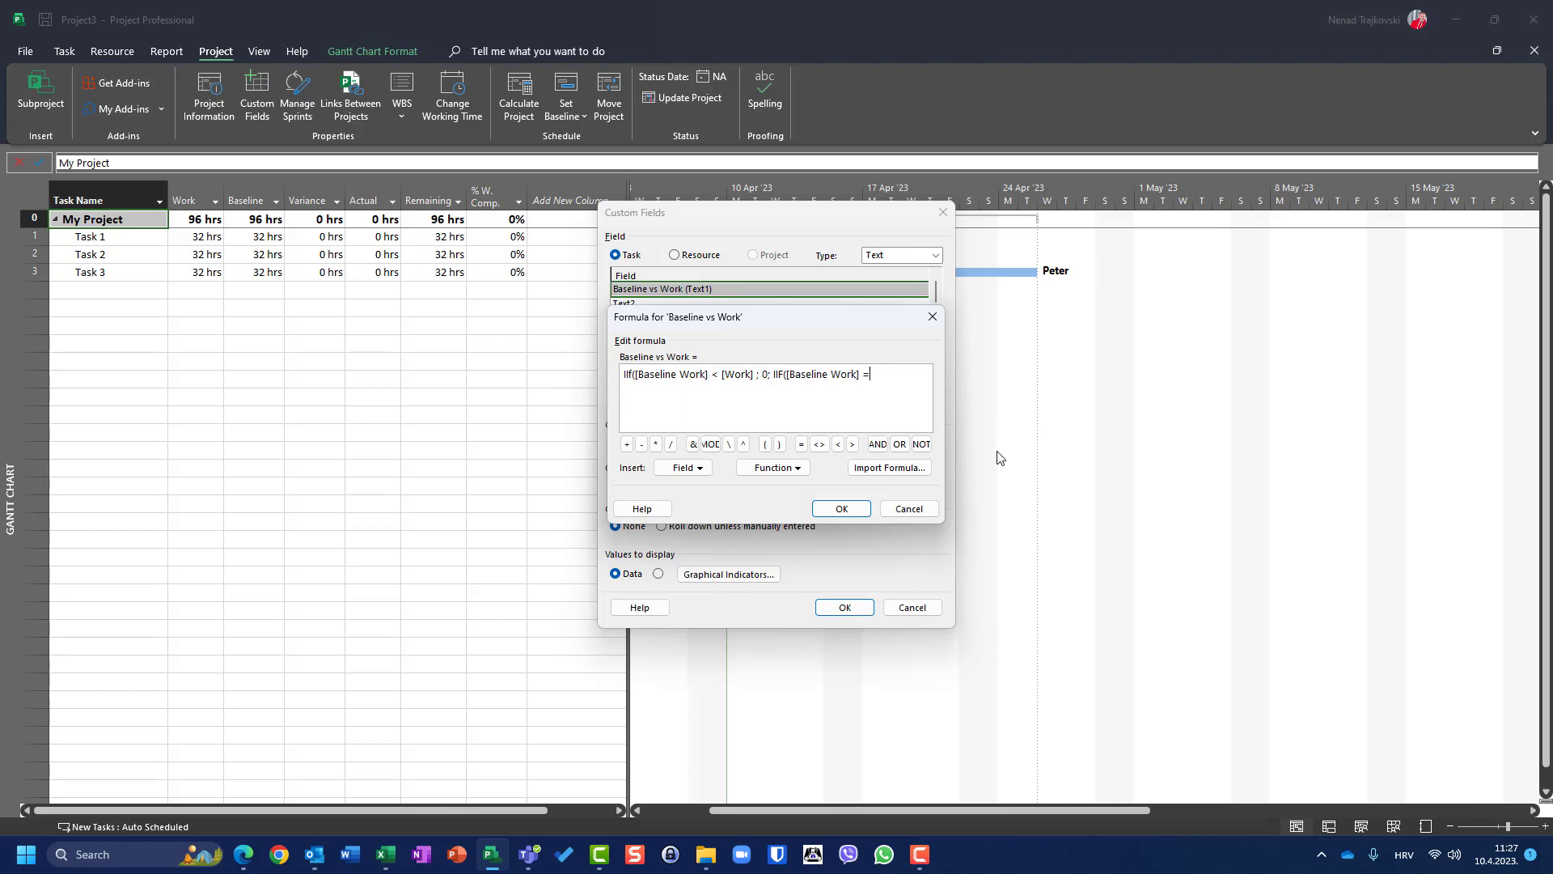
{"action": "left_click", "coordinate": [690, 470]}
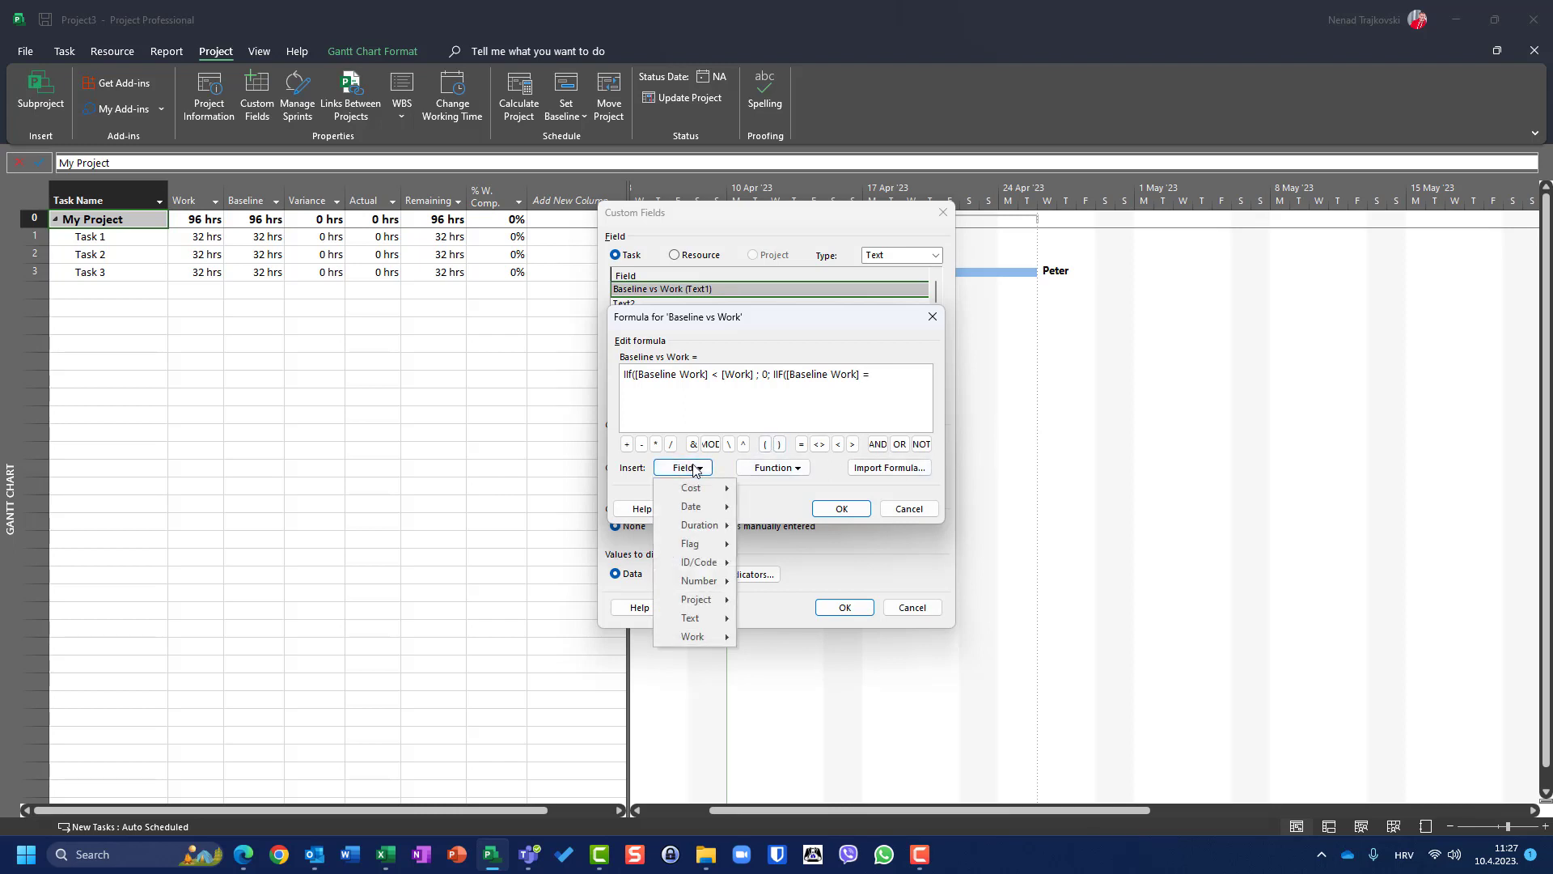
{"action": "mouse_move", "coordinate": [701, 638]}
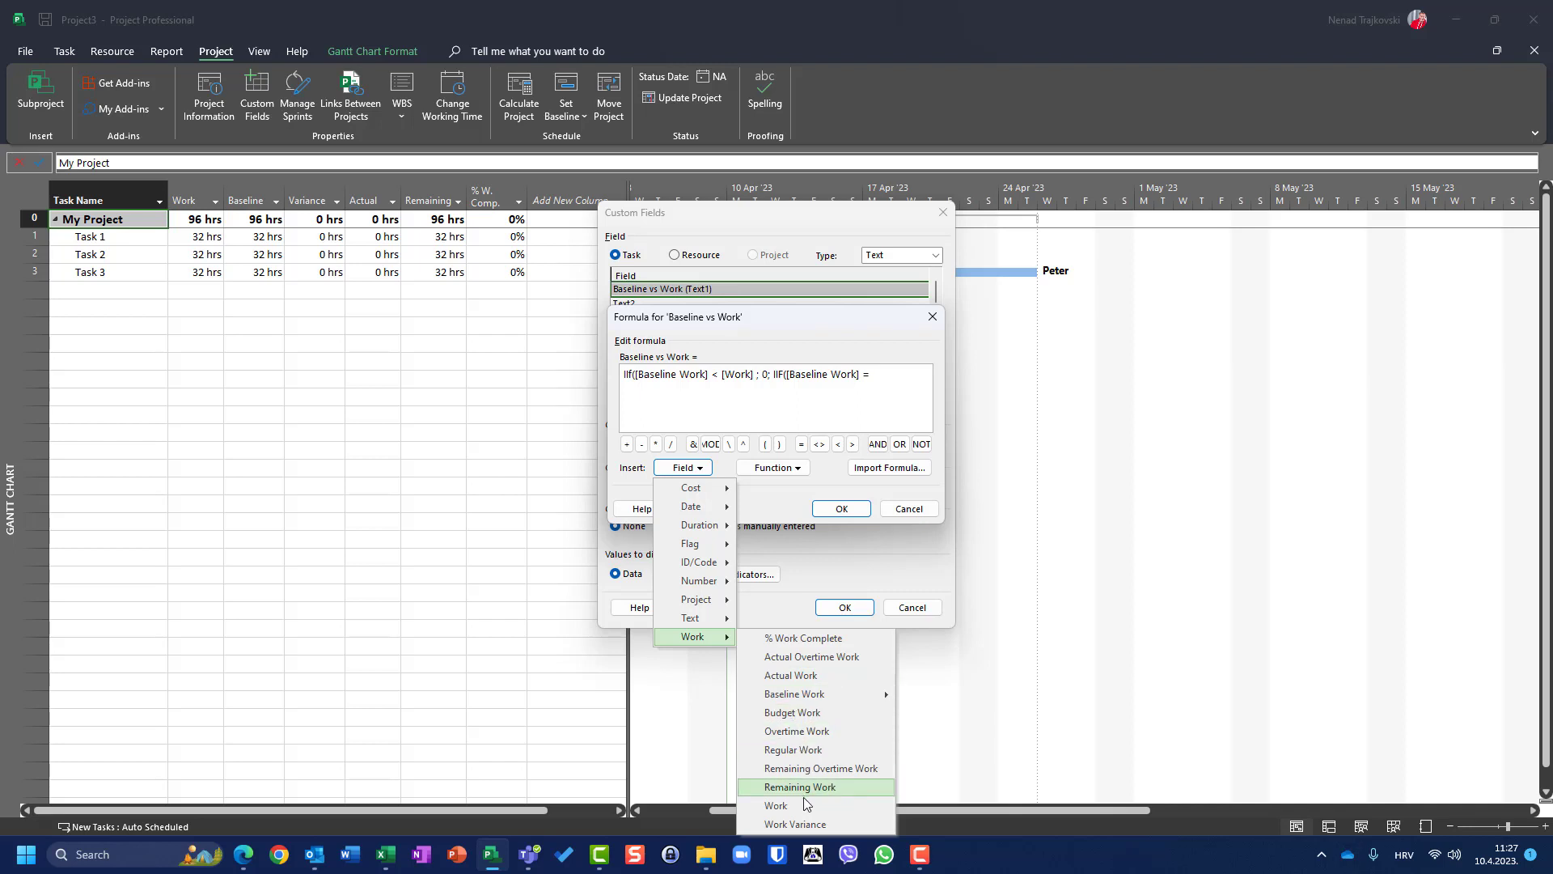
{"action": "left_click", "coordinate": [777, 805]}
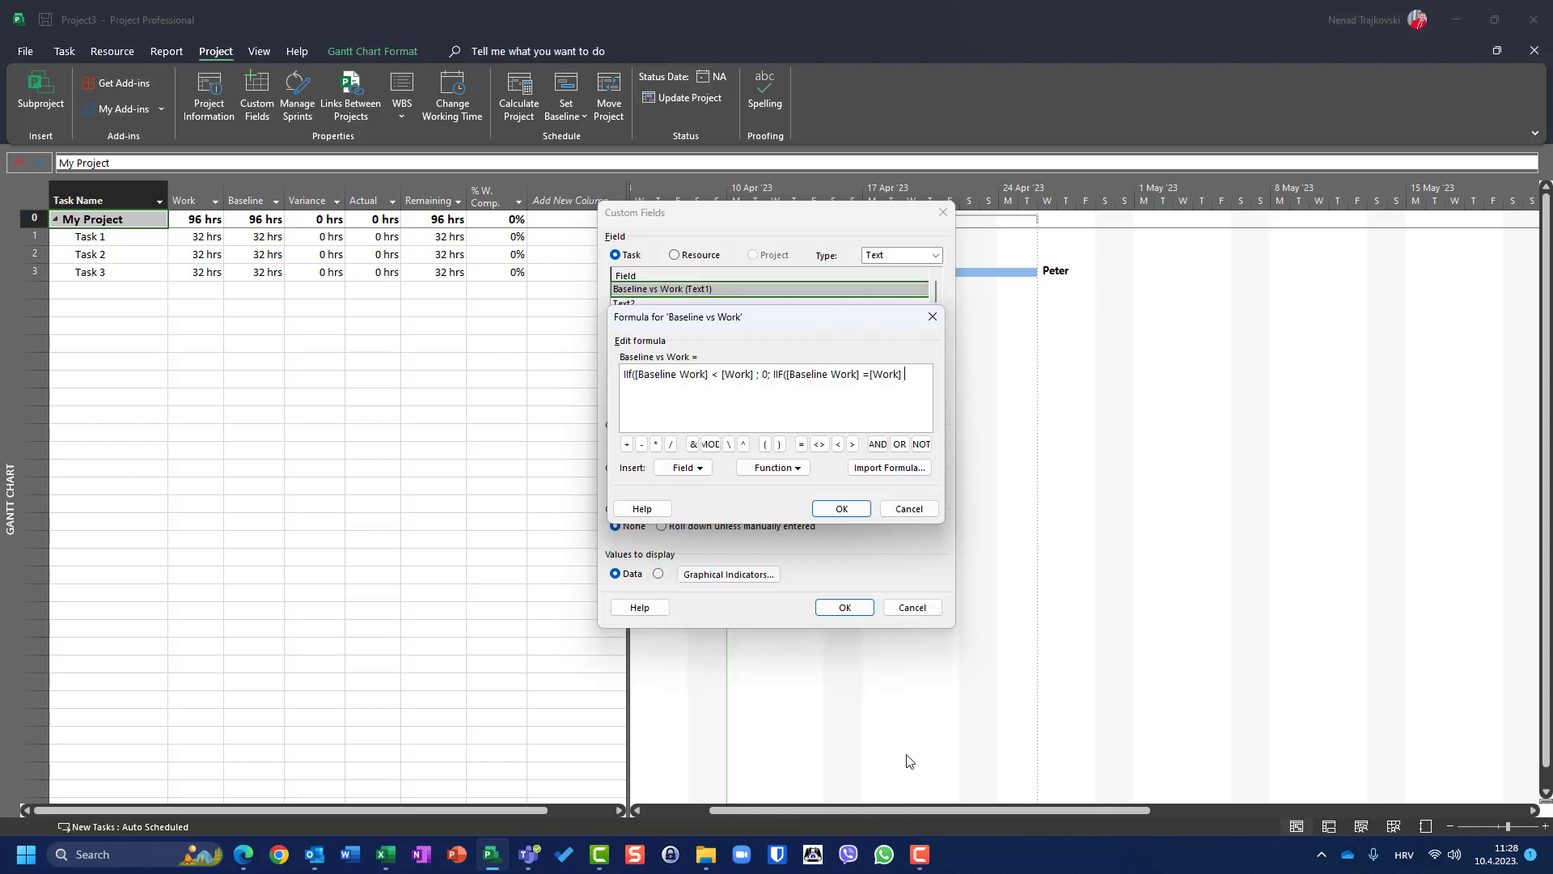
- Complete the nested IIF with results 1 and 2, and save the formula and custom field, accepting the replacement of existing data
{"action": "type", "text": ";1; 2"}
{"action": "left_click", "coordinate": [840, 510]}
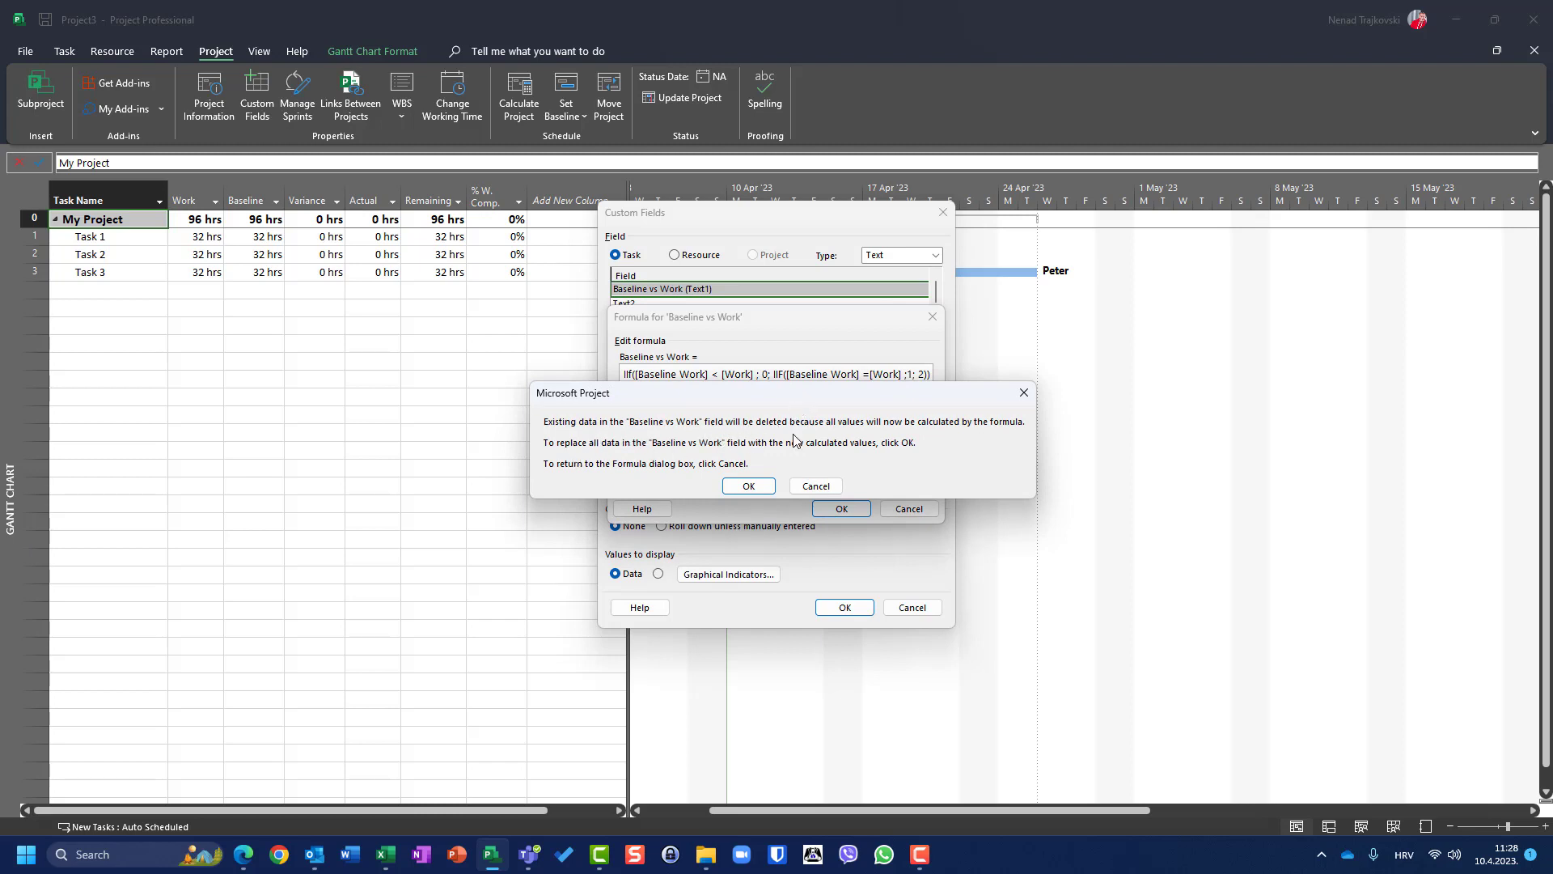
{"action": "left_click", "coordinate": [748, 485]}
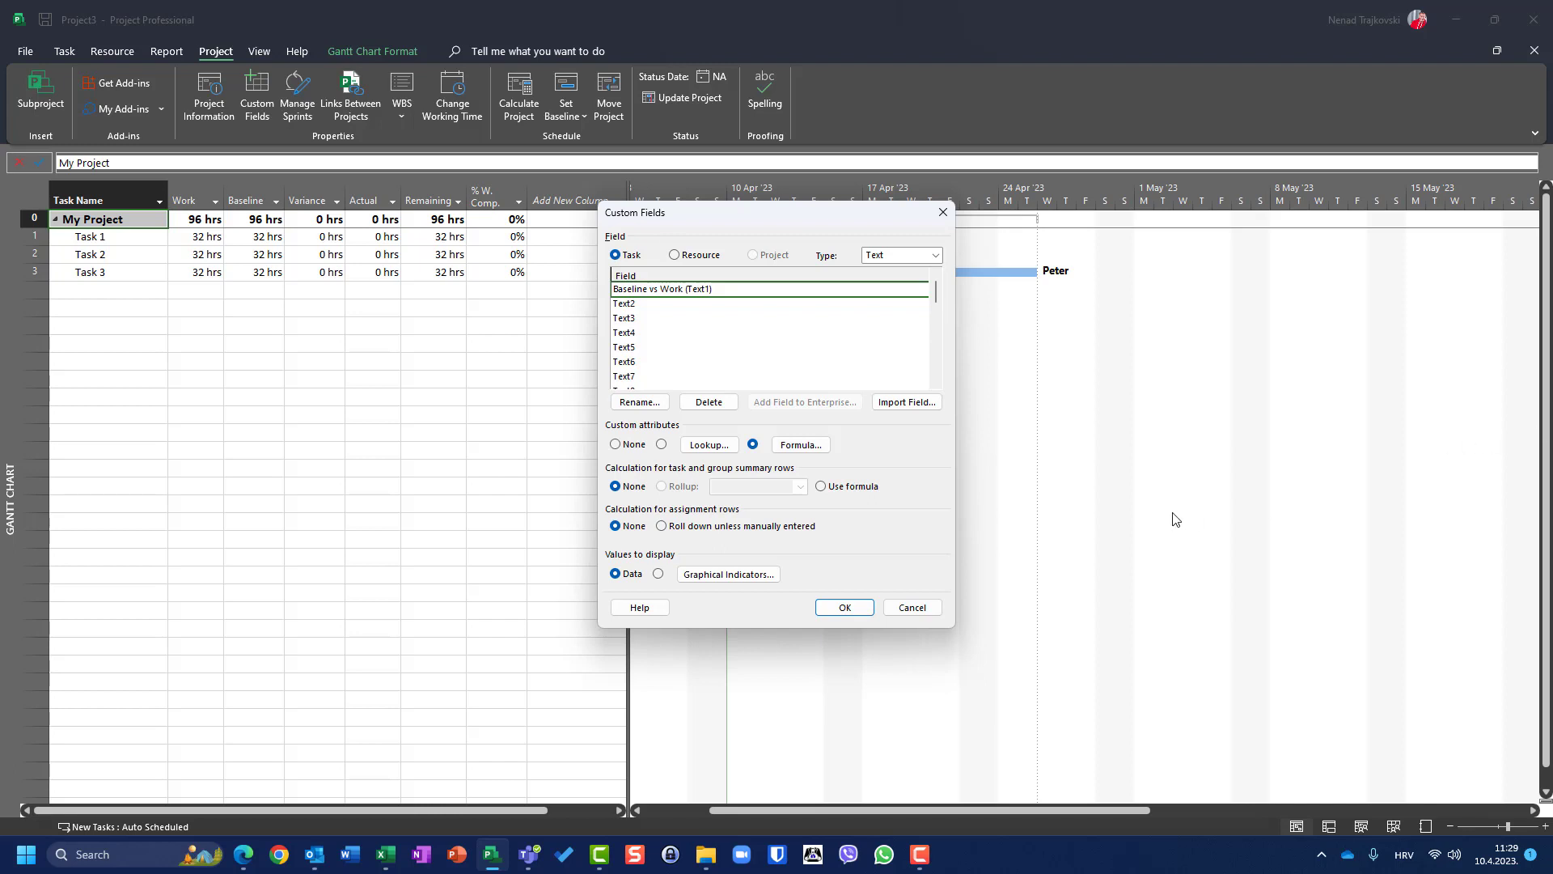
{"action": "left_click", "coordinate": [845, 609]}
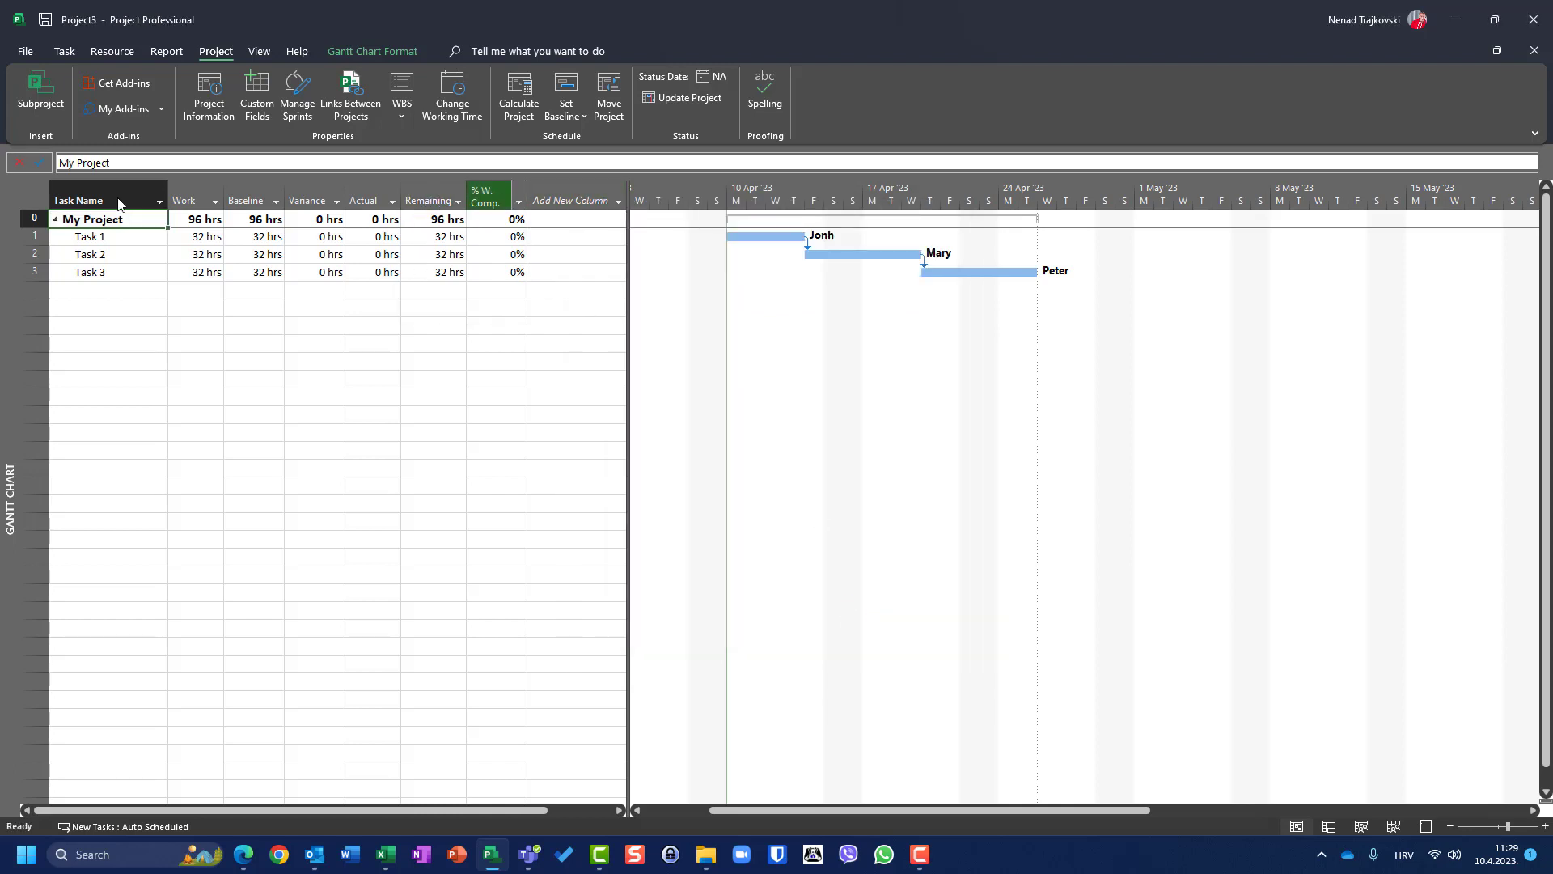
- Add the Baseline vs Work (Text1) field as a new column at the end of the Work table
{"action": "left_click", "coordinate": [621, 196]}
{"action": "type", "text": "baseline Budget Cost"}
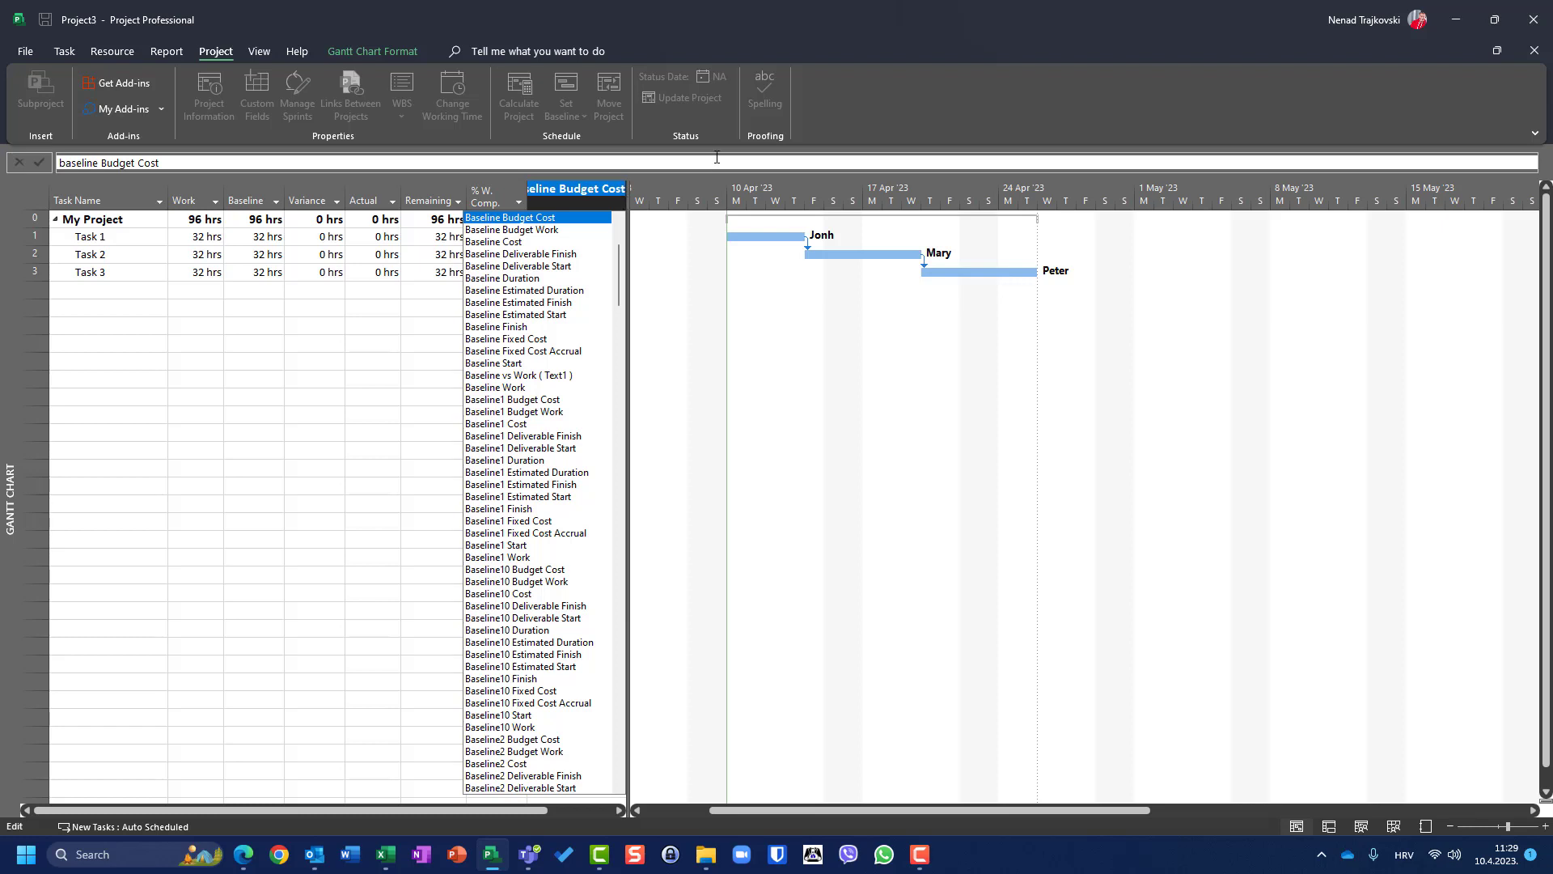
{"action": "left_click", "coordinate": [542, 375]}
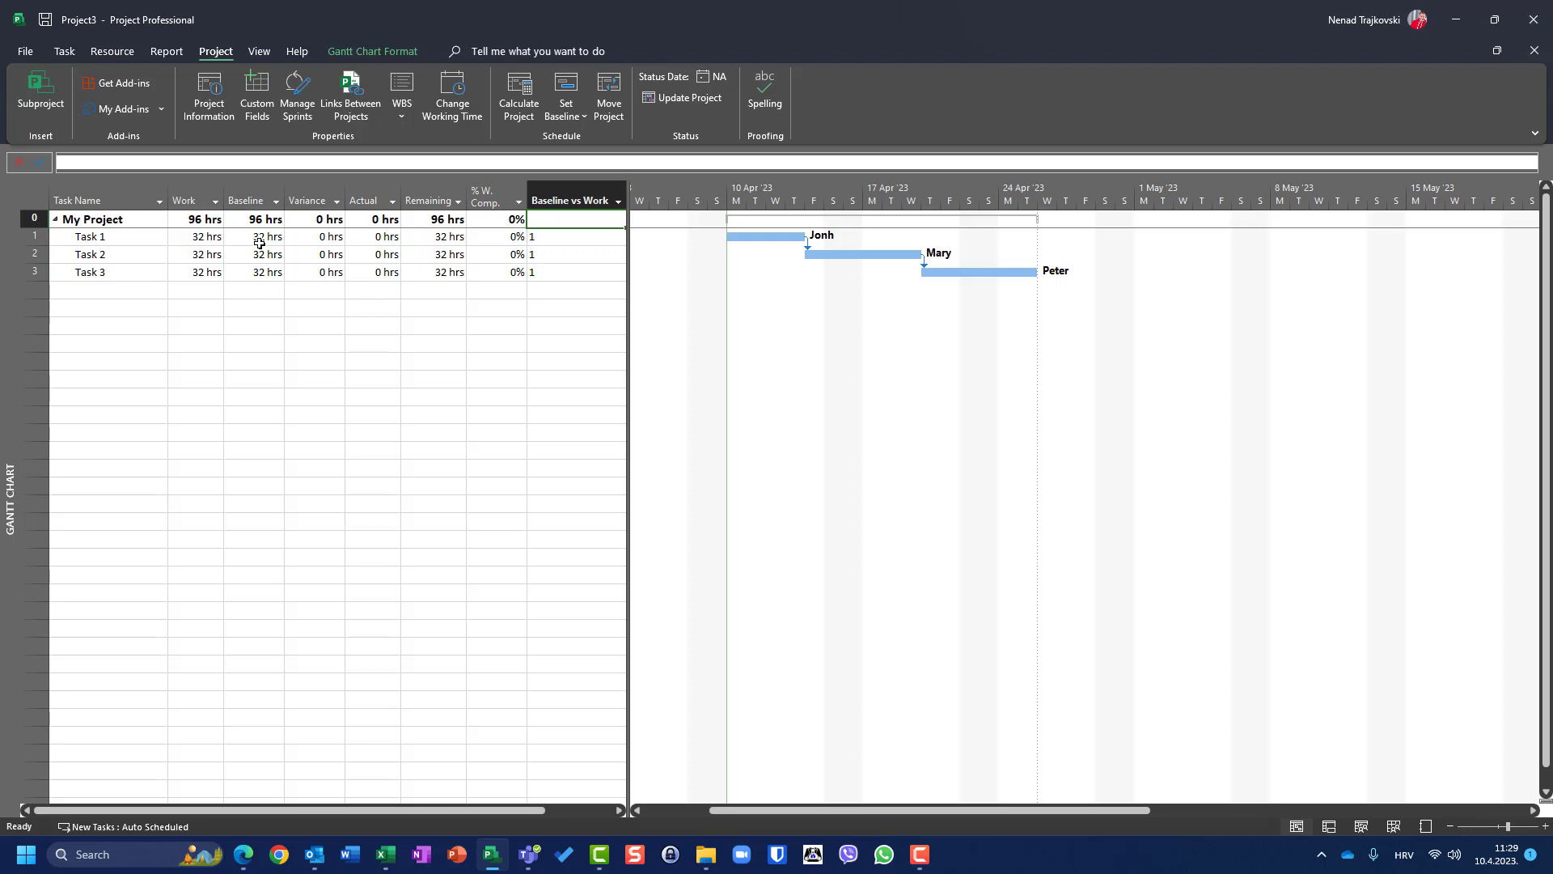
- In the Entry table, set the duration of Task 1 to 5 days and of Task 3 to 3 days
{"action": "right_click", "coordinate": [29, 196]}
{"action": "left_click", "coordinate": [77, 247]}
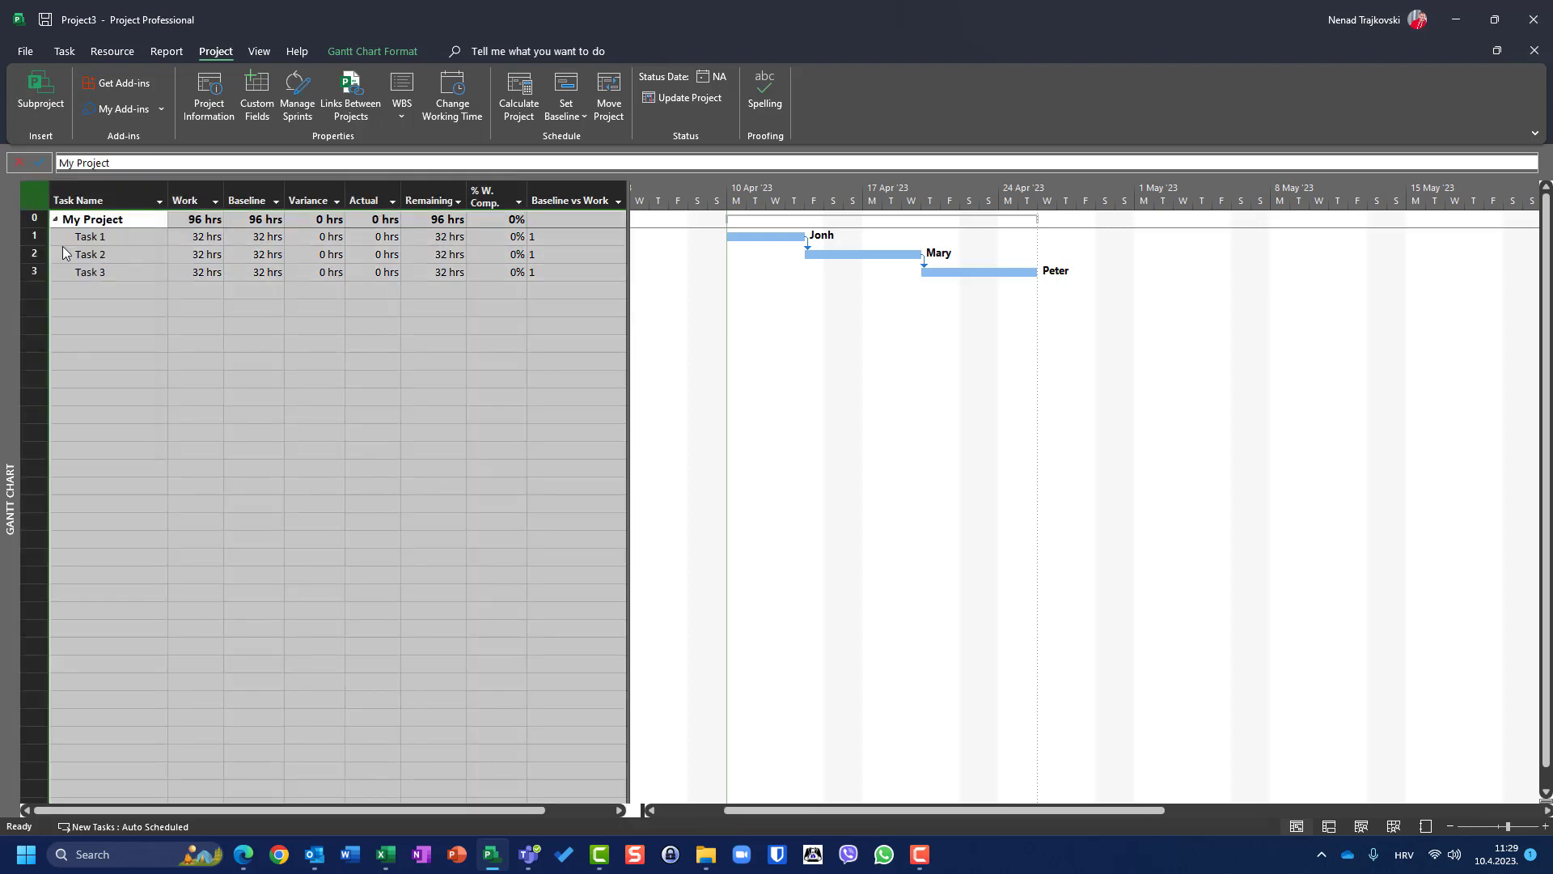
{"action": "left_click", "coordinate": [259, 235]}
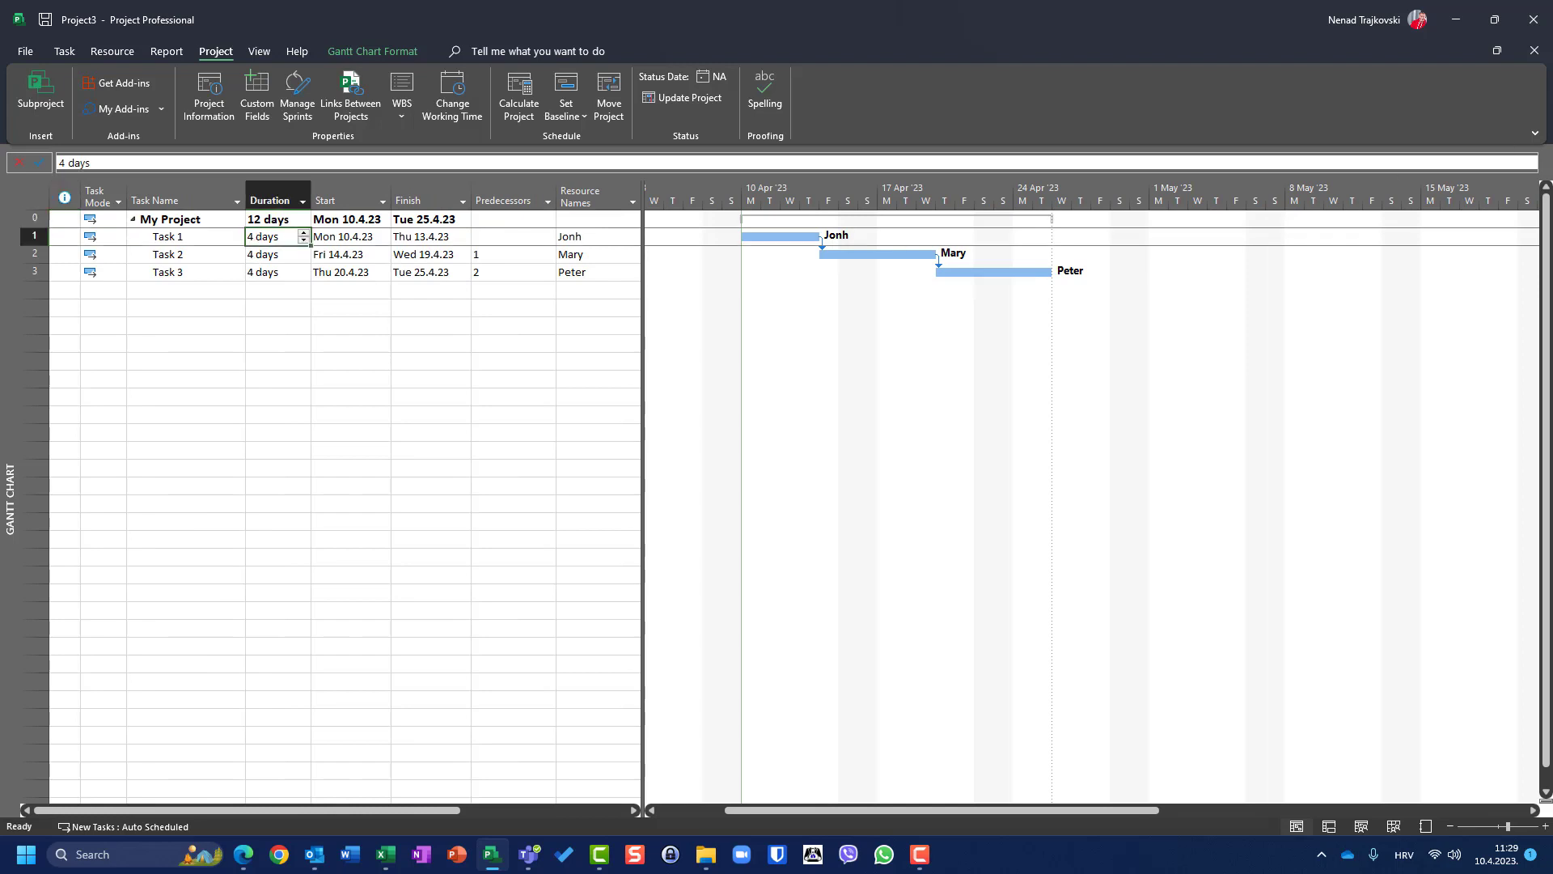
{"action": "type", "text": "5"}
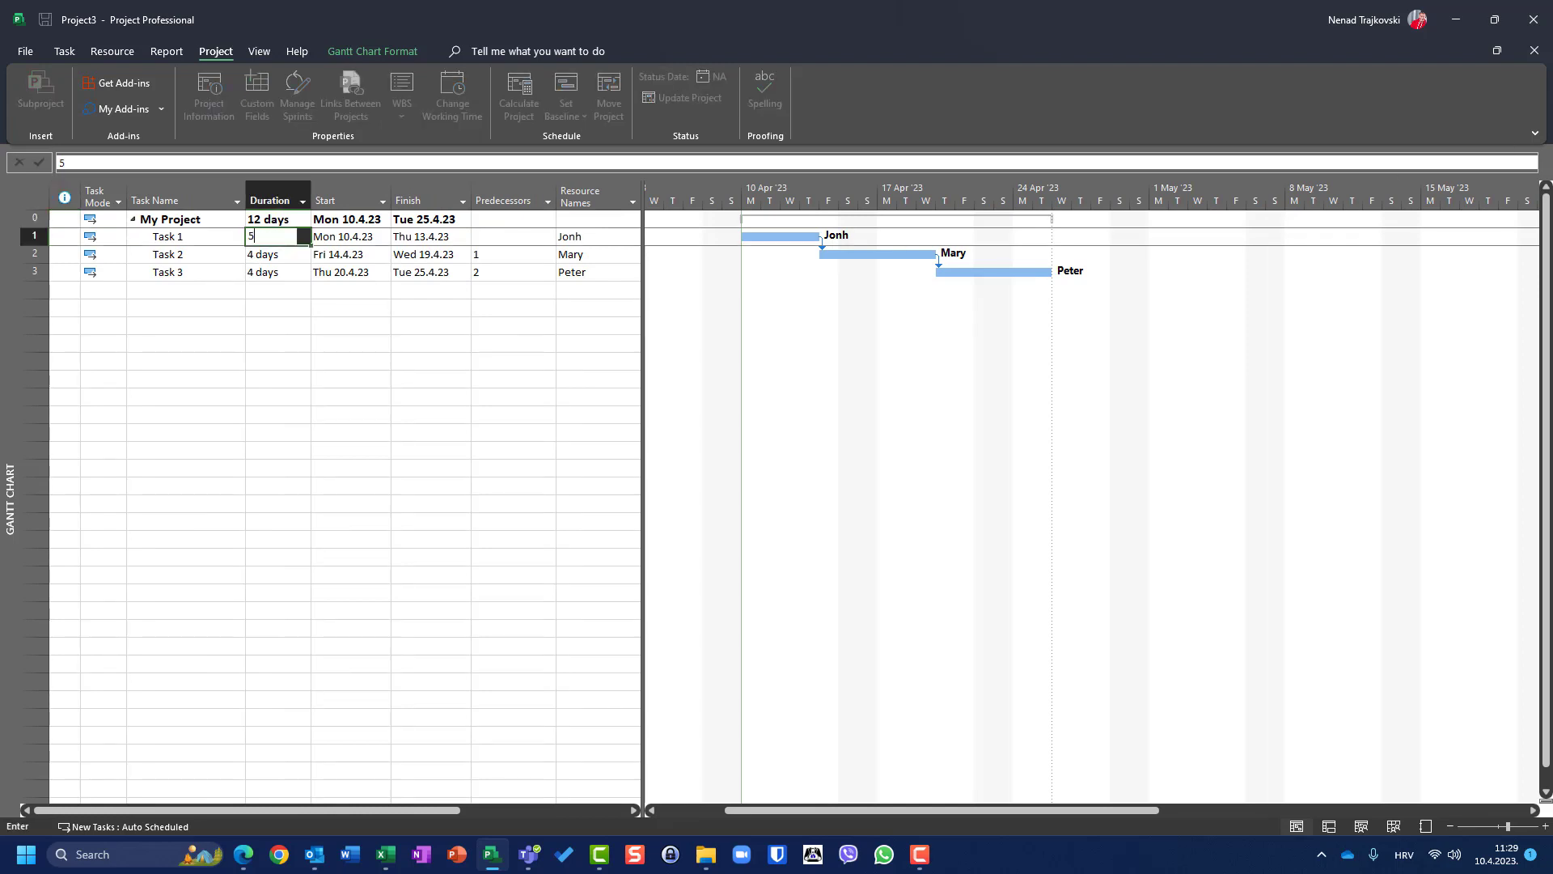
{"action": "left_click", "coordinate": [265, 272]}
{"action": "type", "text": "3"}
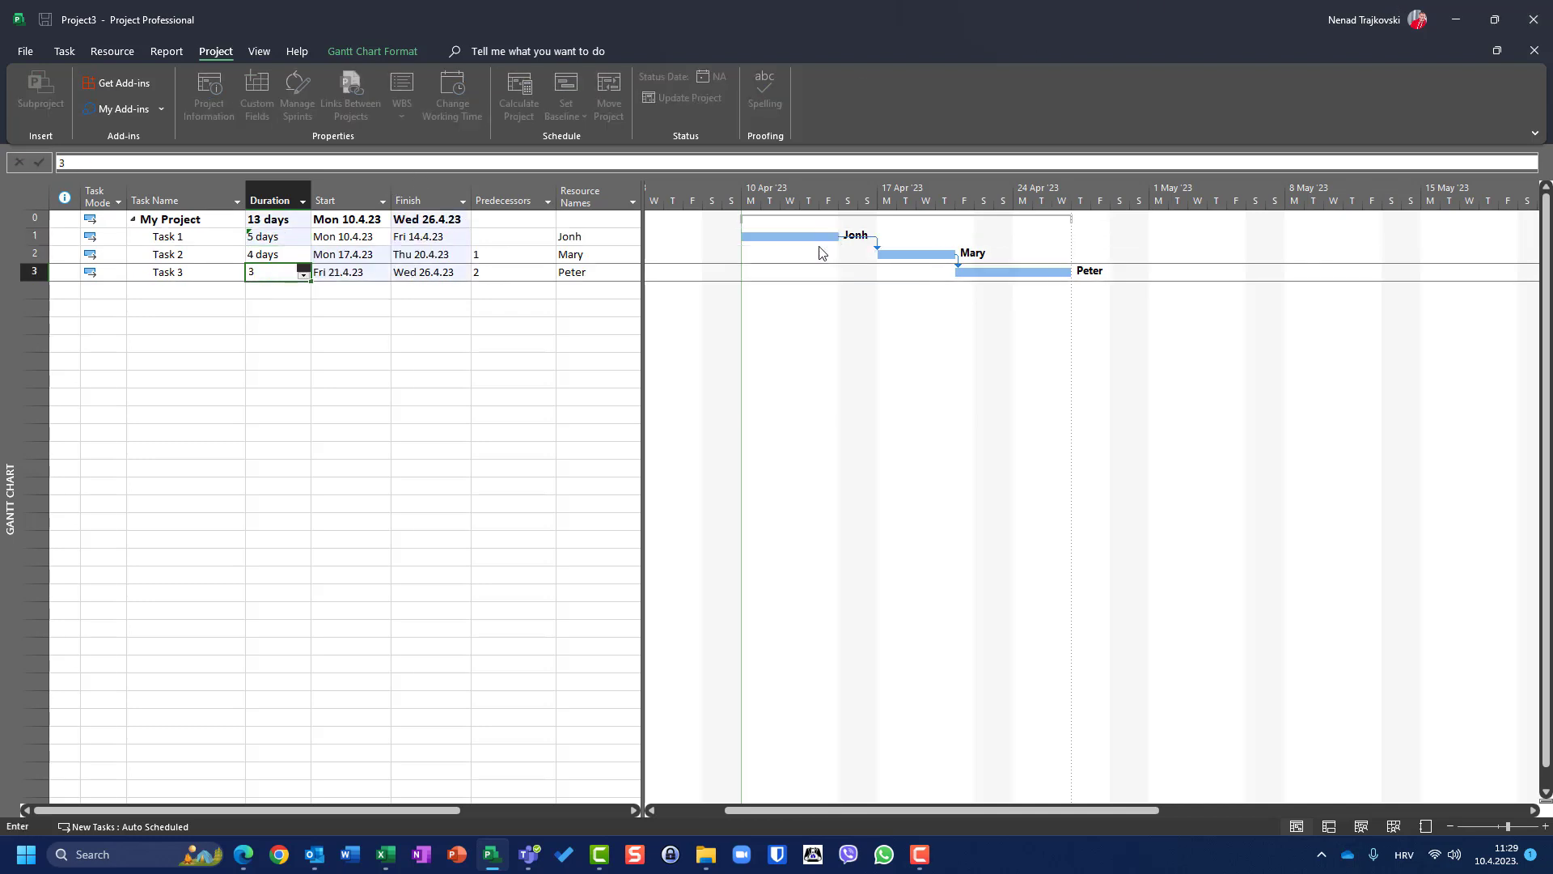
{"action": "left_click", "coordinate": [400, 381]}
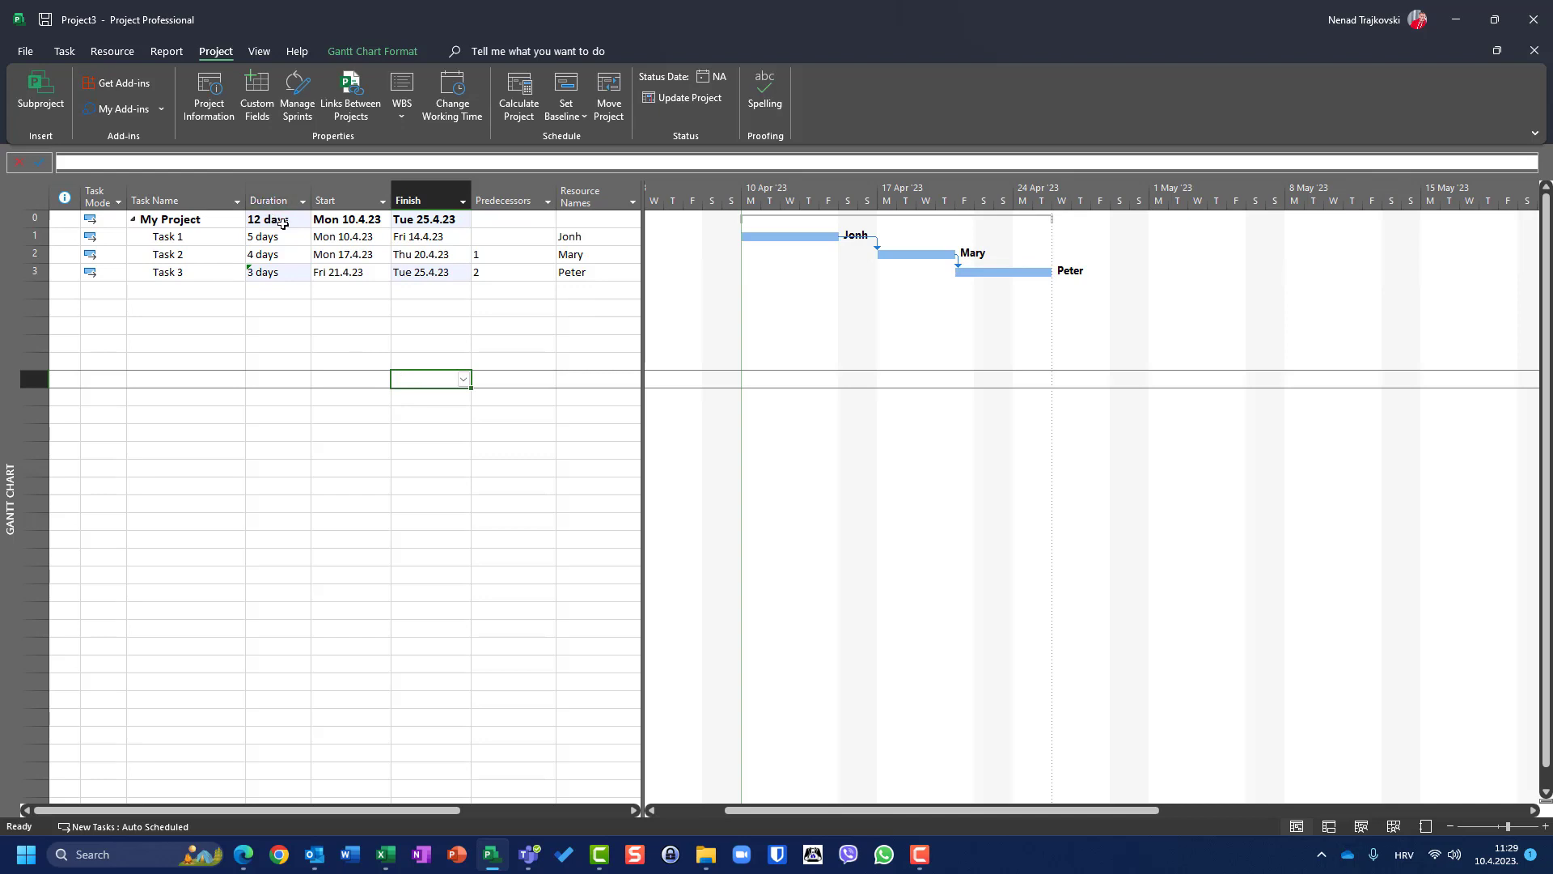
- Check the Cost table, and return to the Work table to examine the Baseline vs Work values of the tasks
{"action": "right_click", "coordinate": [39, 193]}
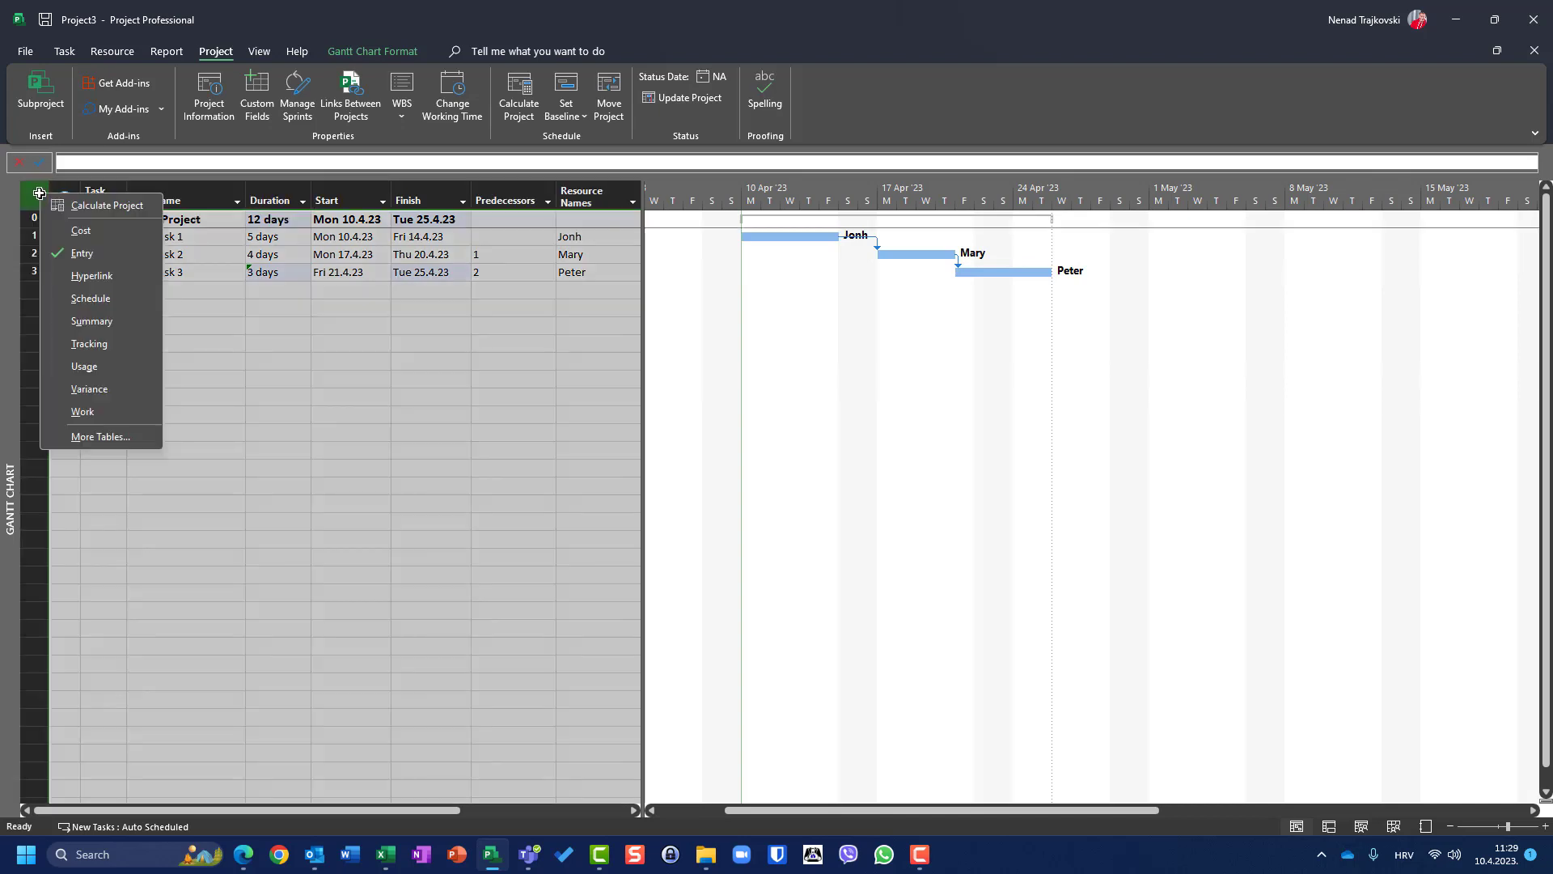
{"action": "left_click", "coordinate": [70, 231]}
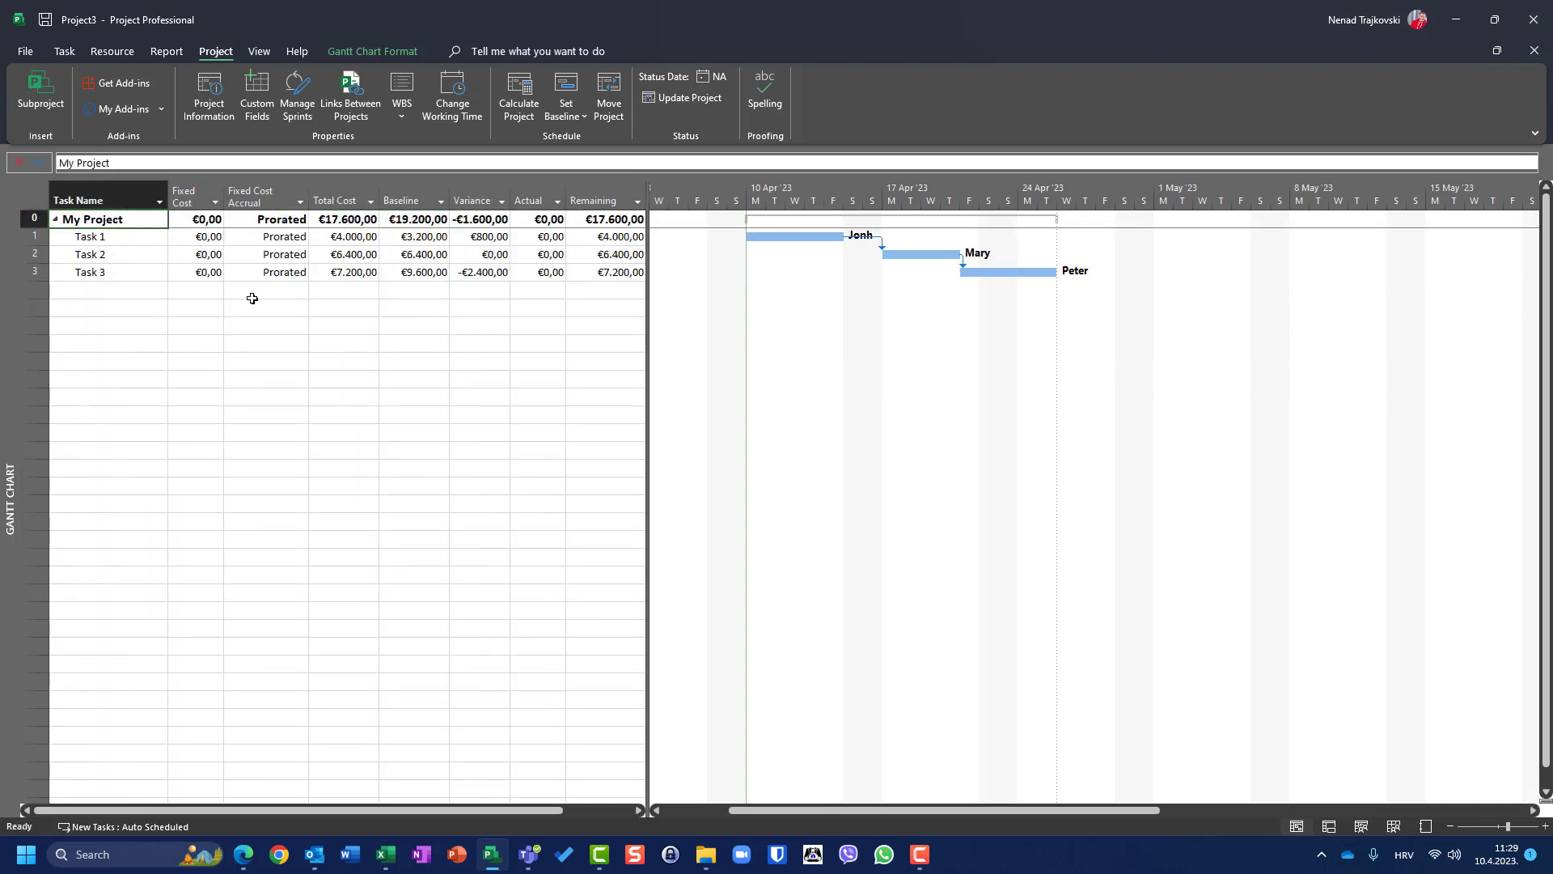
{"action": "right_click", "coordinate": [30, 195]}
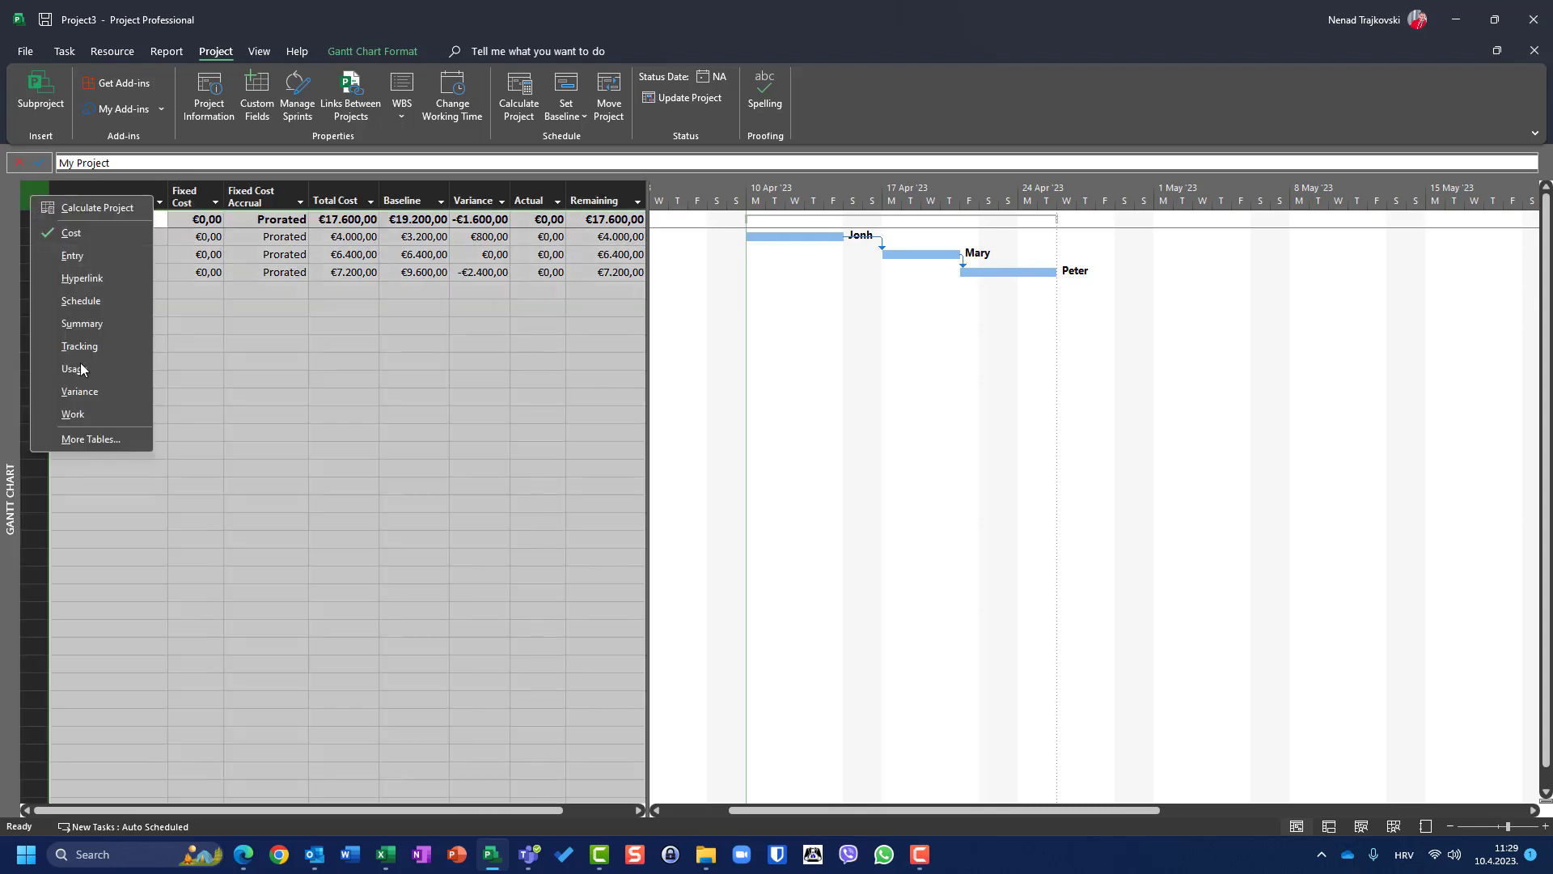
{"action": "left_click", "coordinate": [89, 415]}
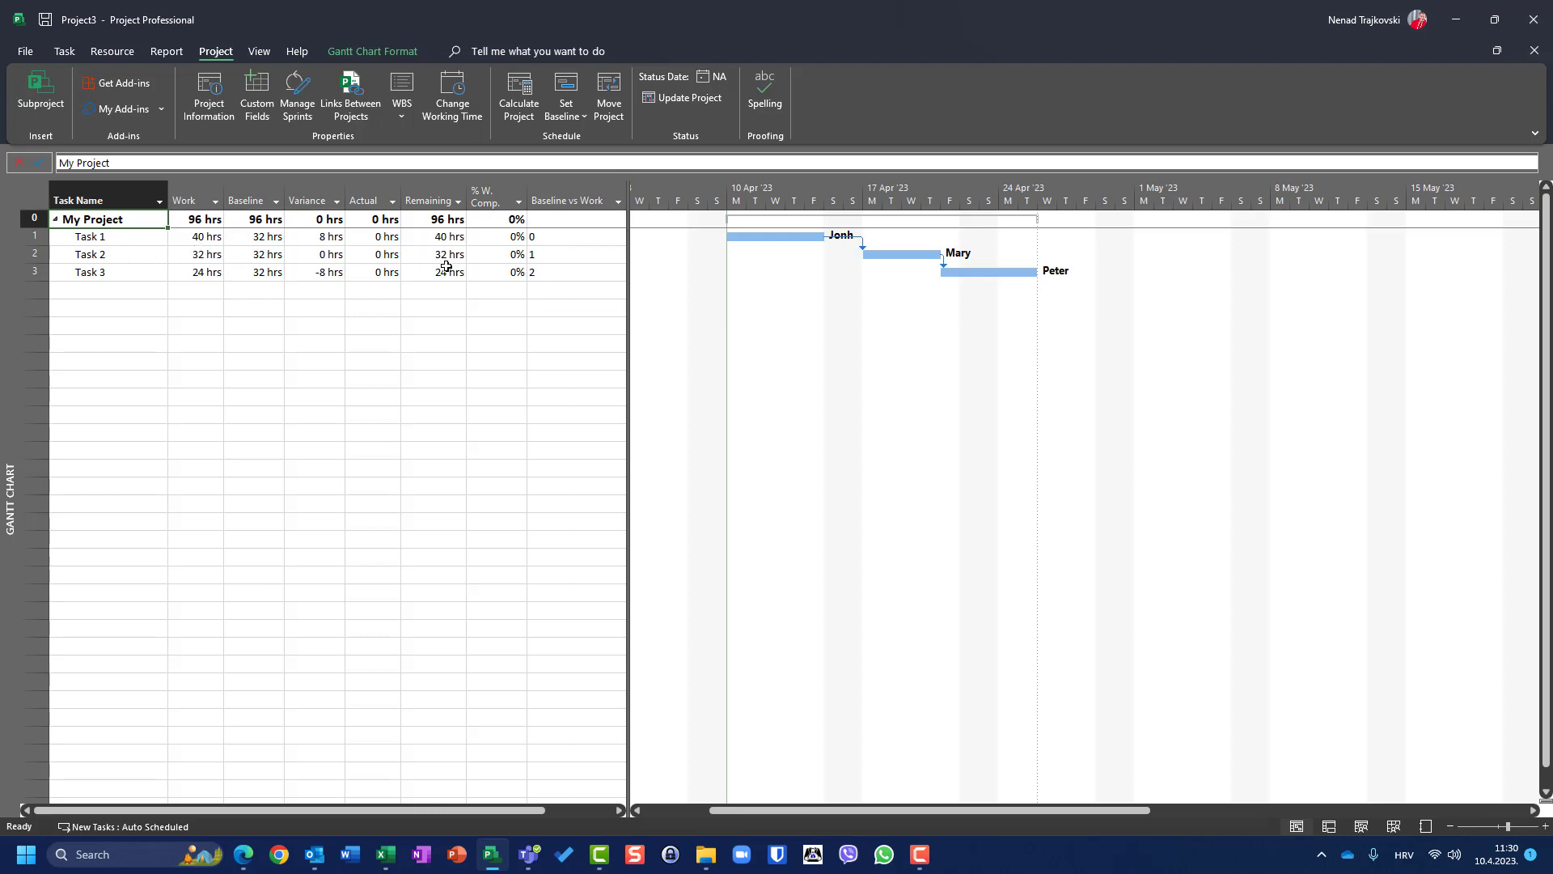
{"action": "left_click", "coordinate": [541, 257]}
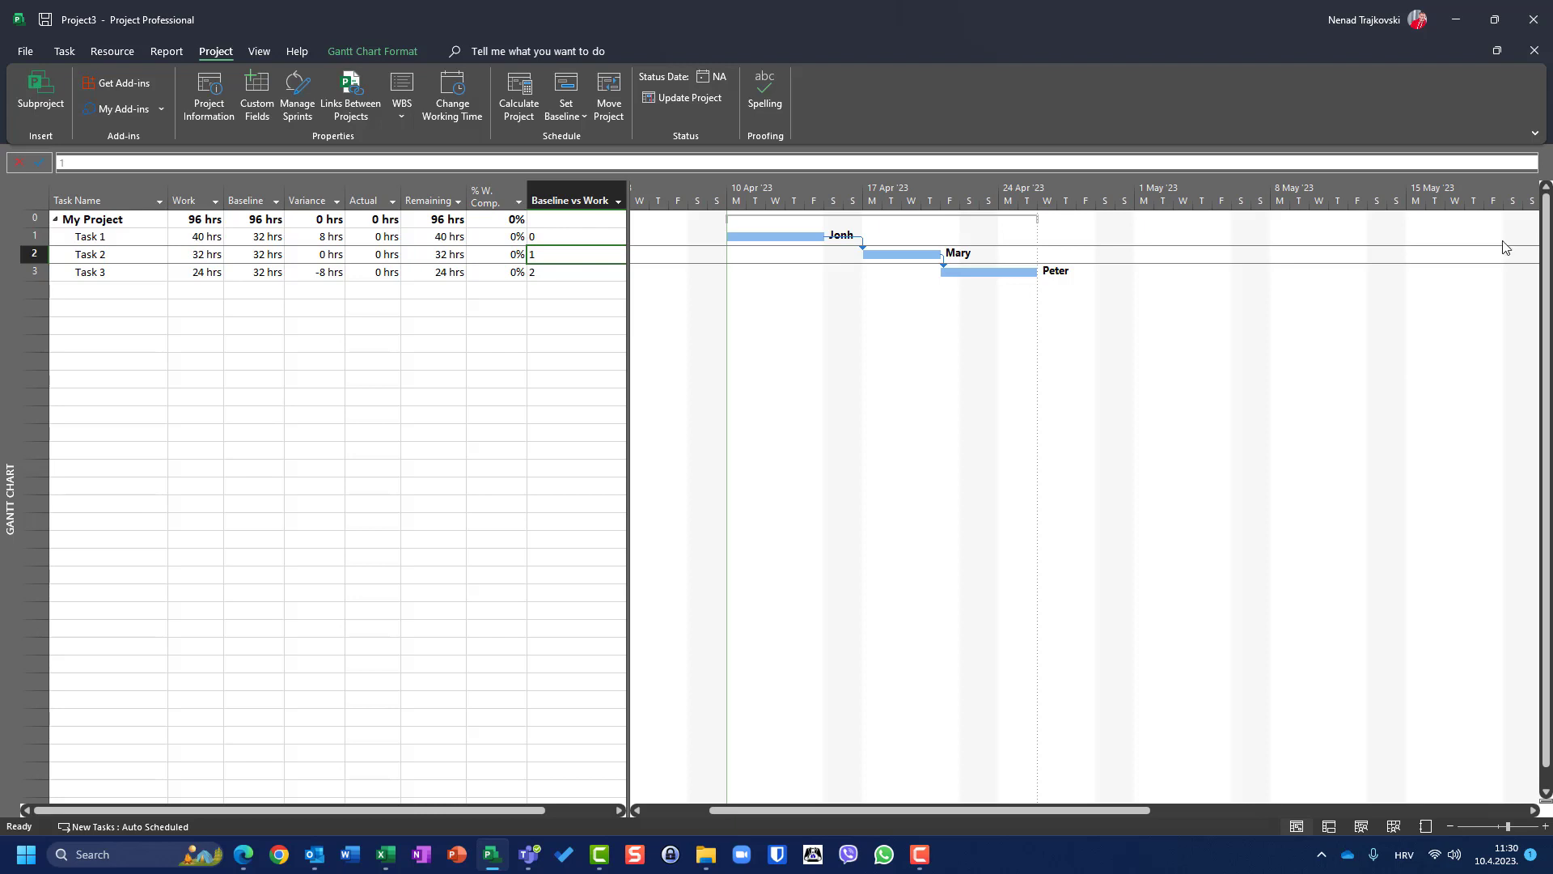
- Set the Baseline vs Work custom field to display graphical indicators and open its indicator criteria
{"action": "left_click", "coordinate": [254, 112]}
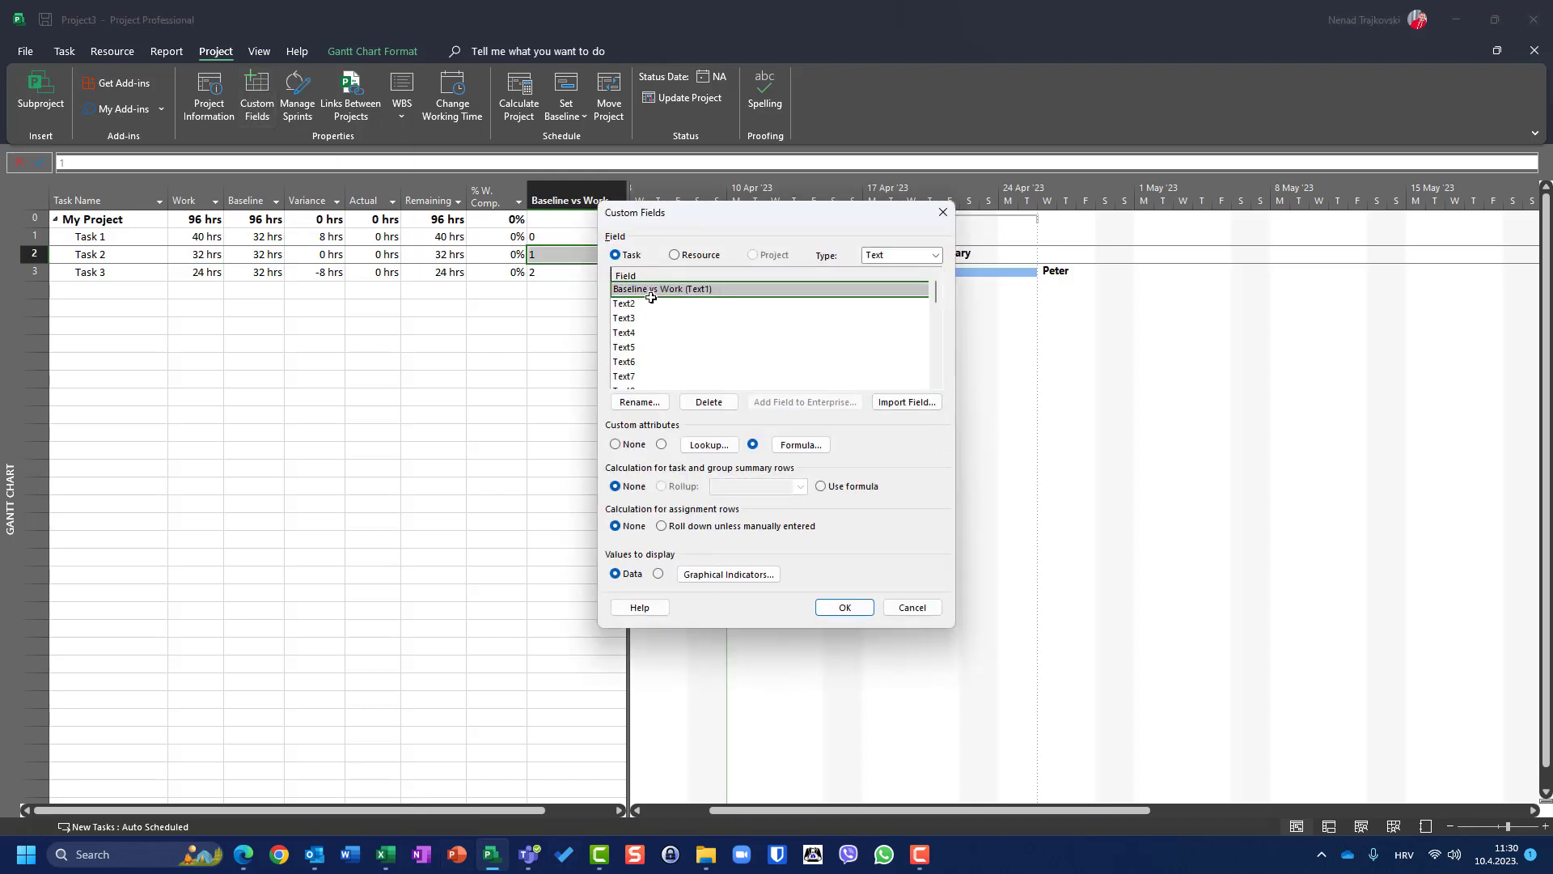
{"action": "left_click", "coordinate": [660, 574]}
{"action": "left_click", "coordinate": [700, 582]}
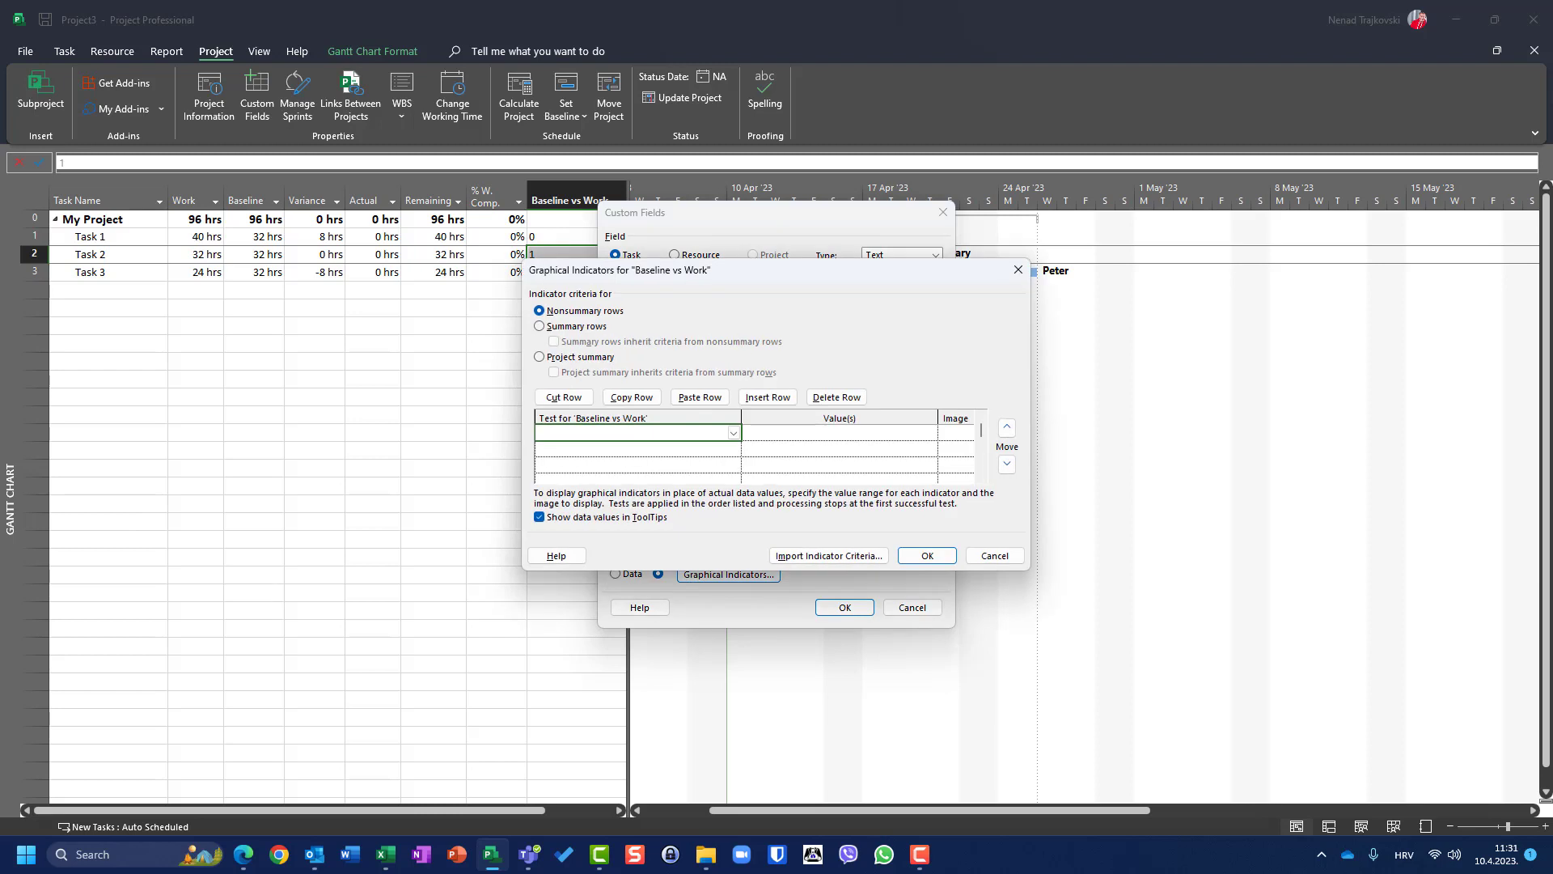
- Add an indicator criterion for nonsummary rows that shows an orange circle when the value equals 0
{"action": "left_click", "coordinate": [734, 438]}
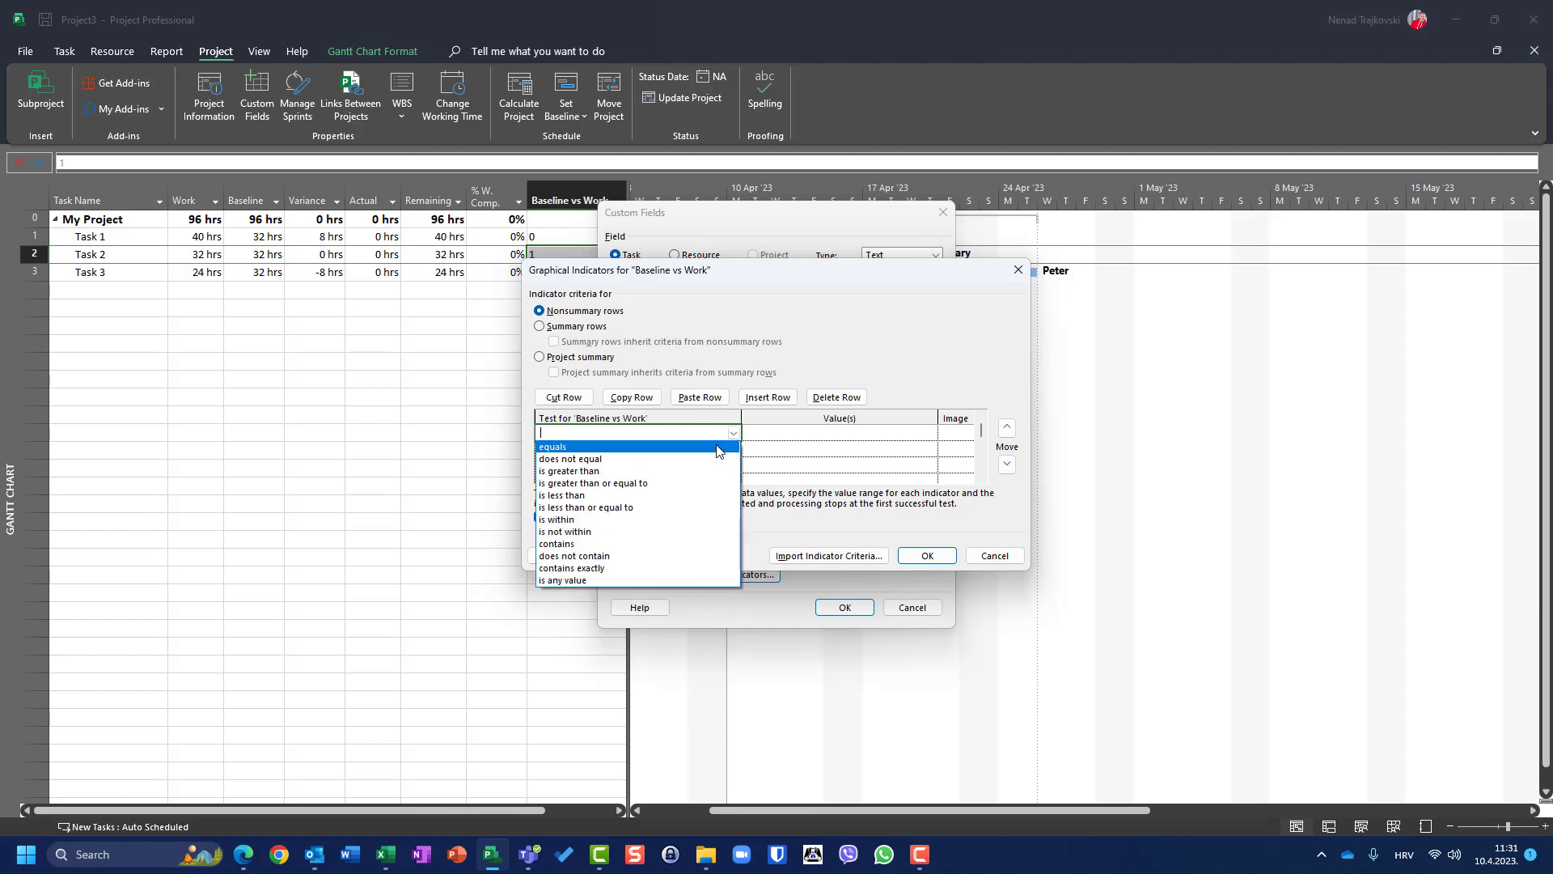
{"action": "left_click", "coordinate": [727, 447]}
{"action": "left_click", "coordinate": [815, 431]}
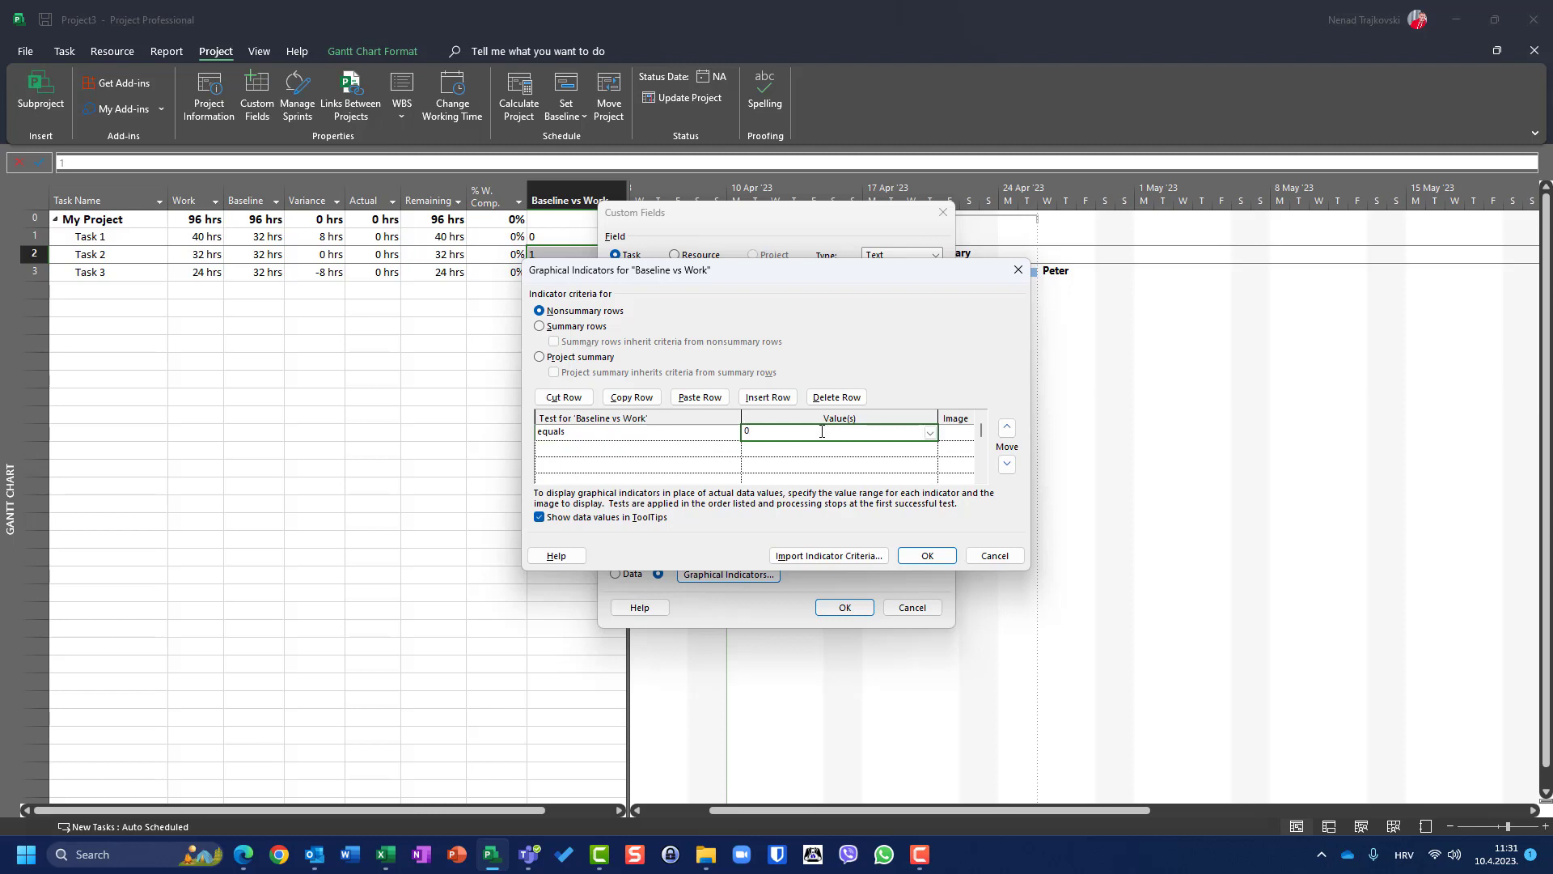
{"action": "left_click", "coordinate": [961, 434]}
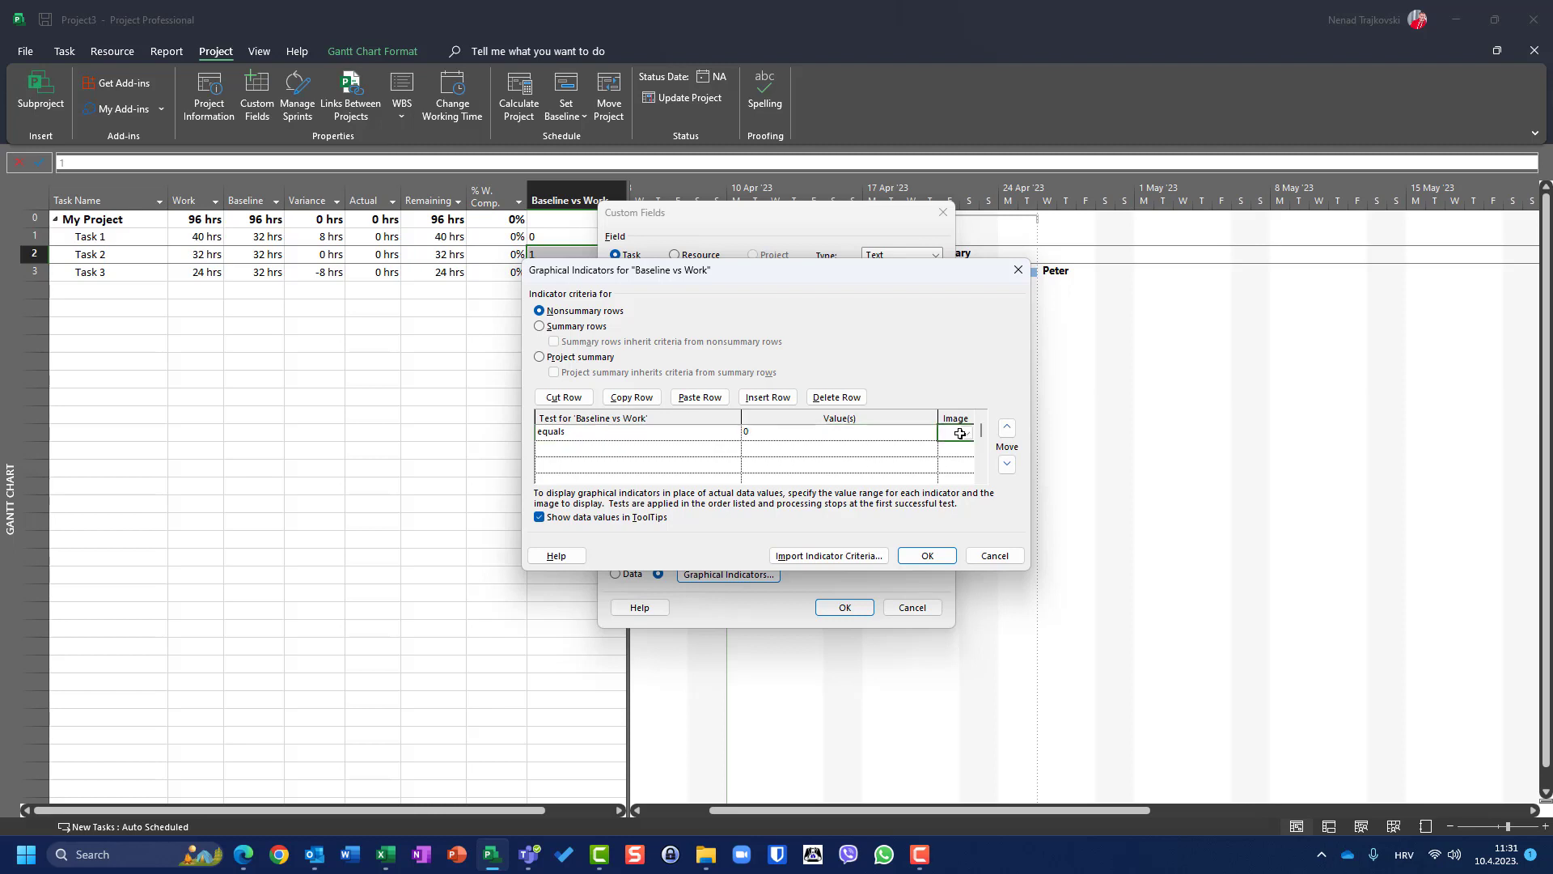
{"action": "left_click", "coordinate": [968, 435]}
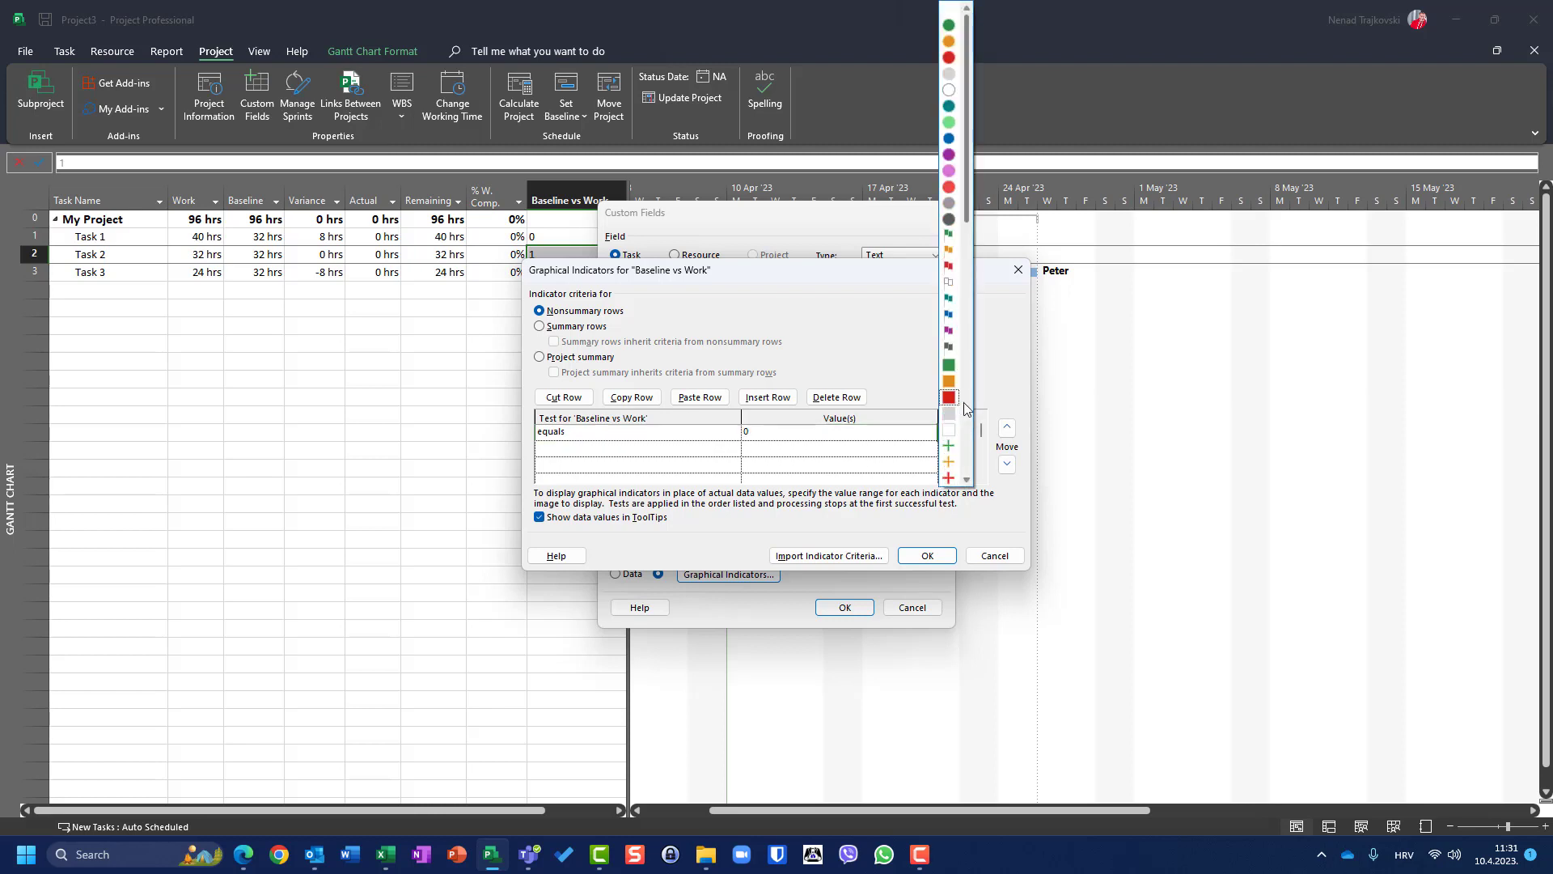
{"action": "left_click", "coordinate": [950, 41]}
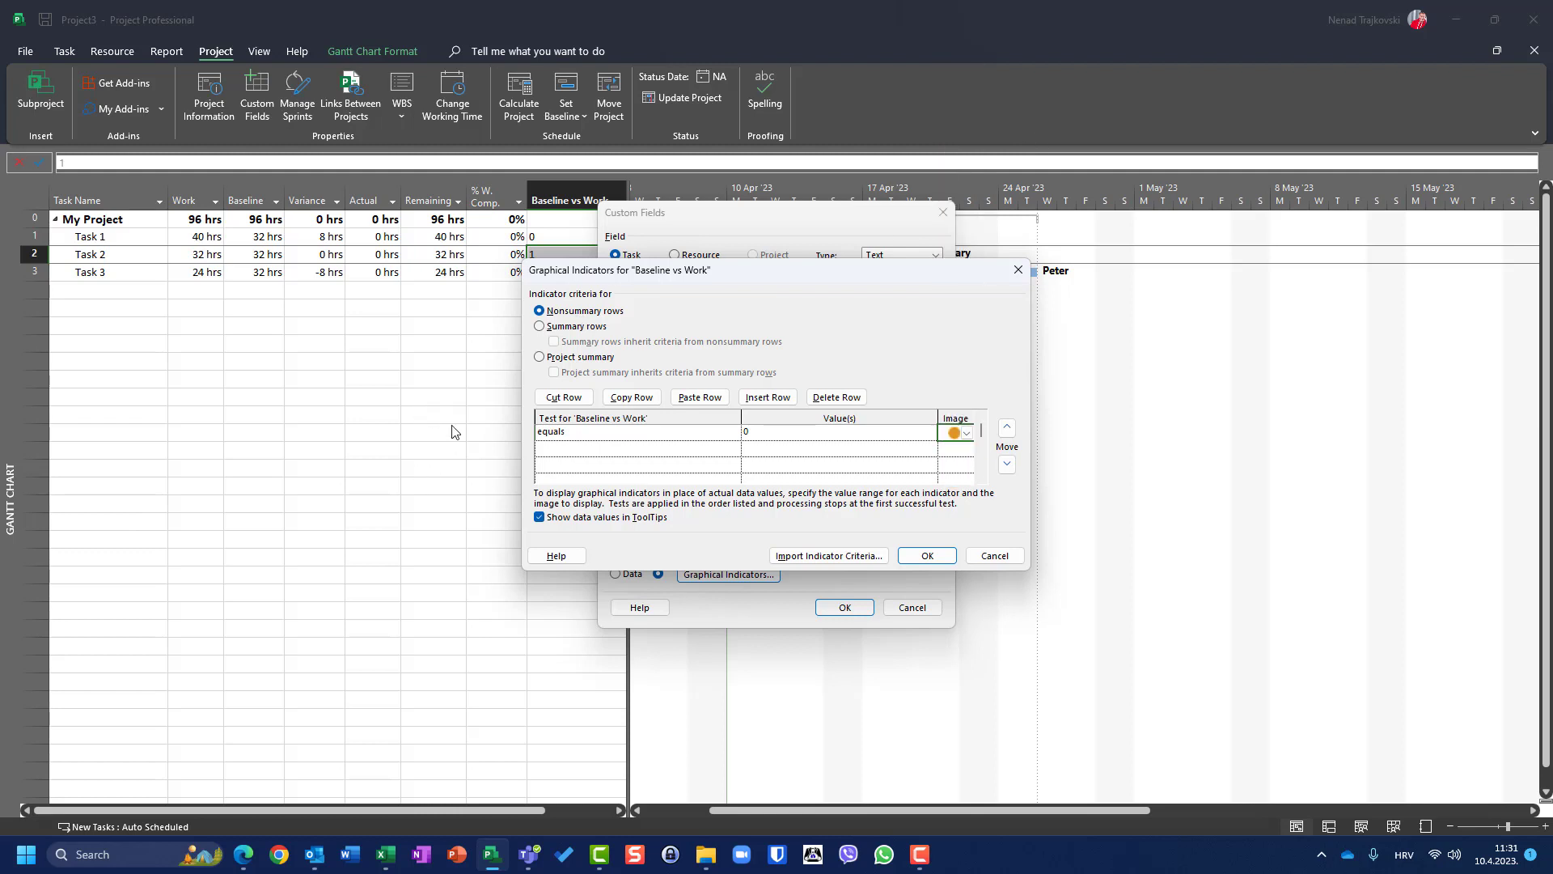
- Start a second indicator criterion with the test "equals", and change the image for value 0 to a light red circle
{"action": "left_click", "coordinate": [591, 449]}
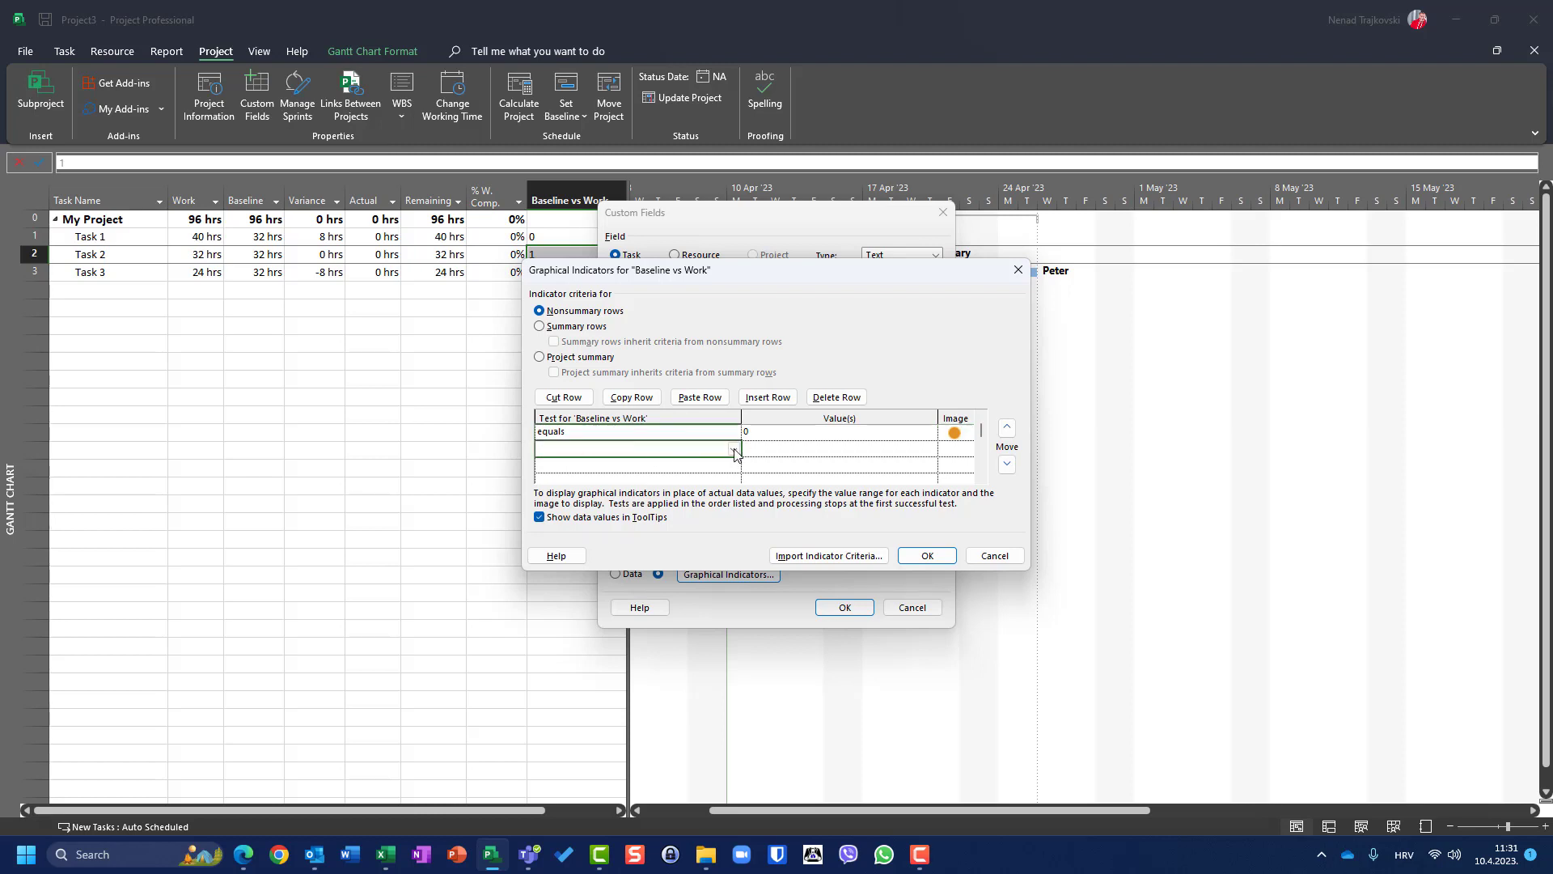
{"action": "left_click", "coordinate": [734, 451]}
{"action": "left_click", "coordinate": [639, 459]}
{"action": "left_click", "coordinate": [782, 450]}
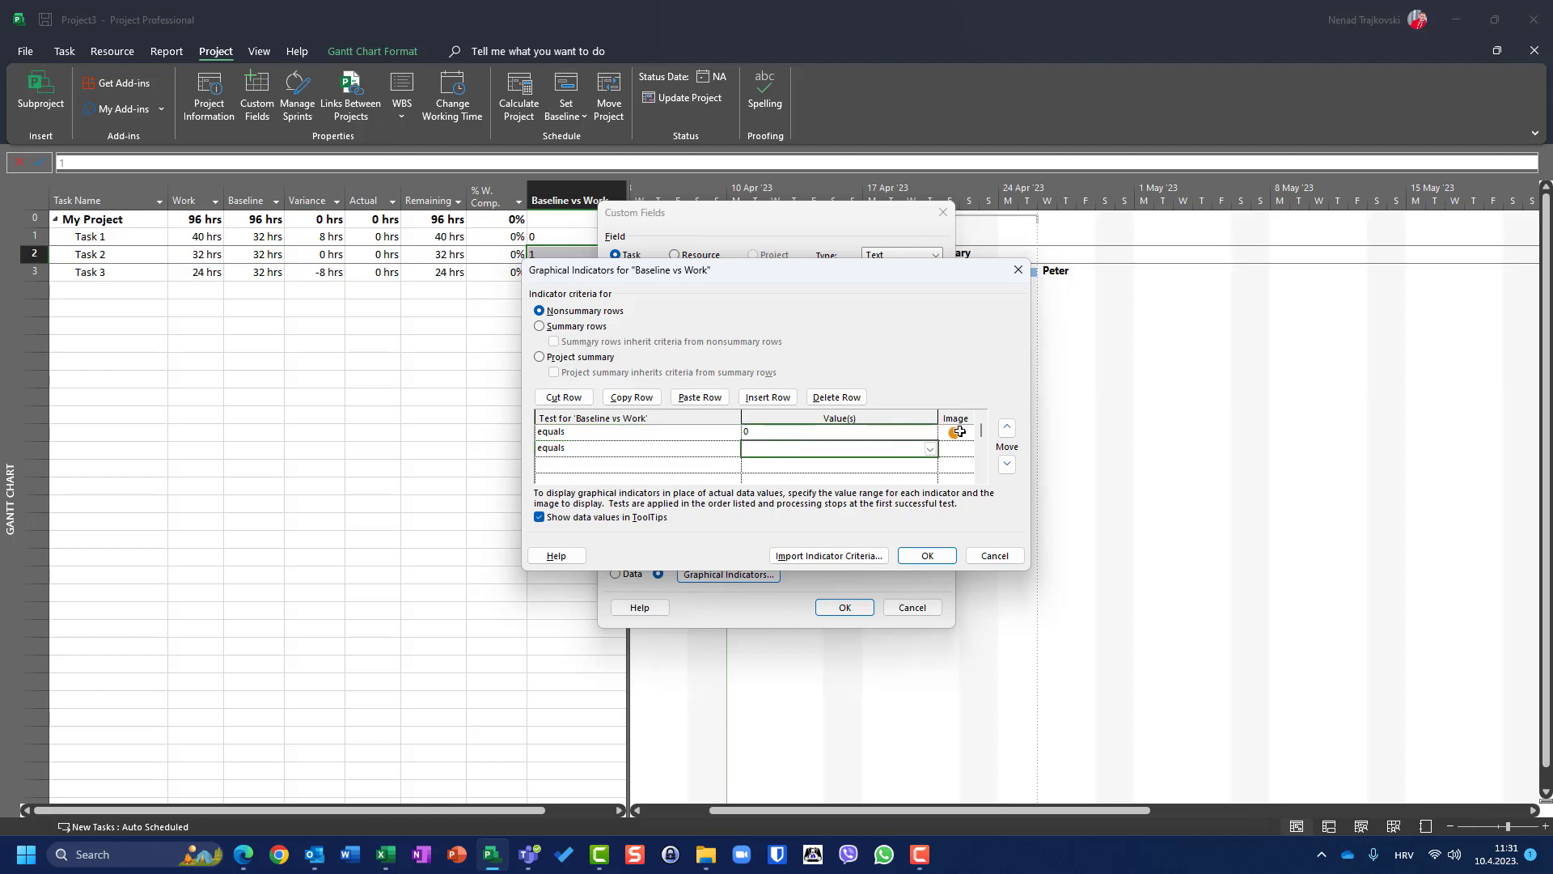
{"action": "left_click", "coordinate": [959, 432]}
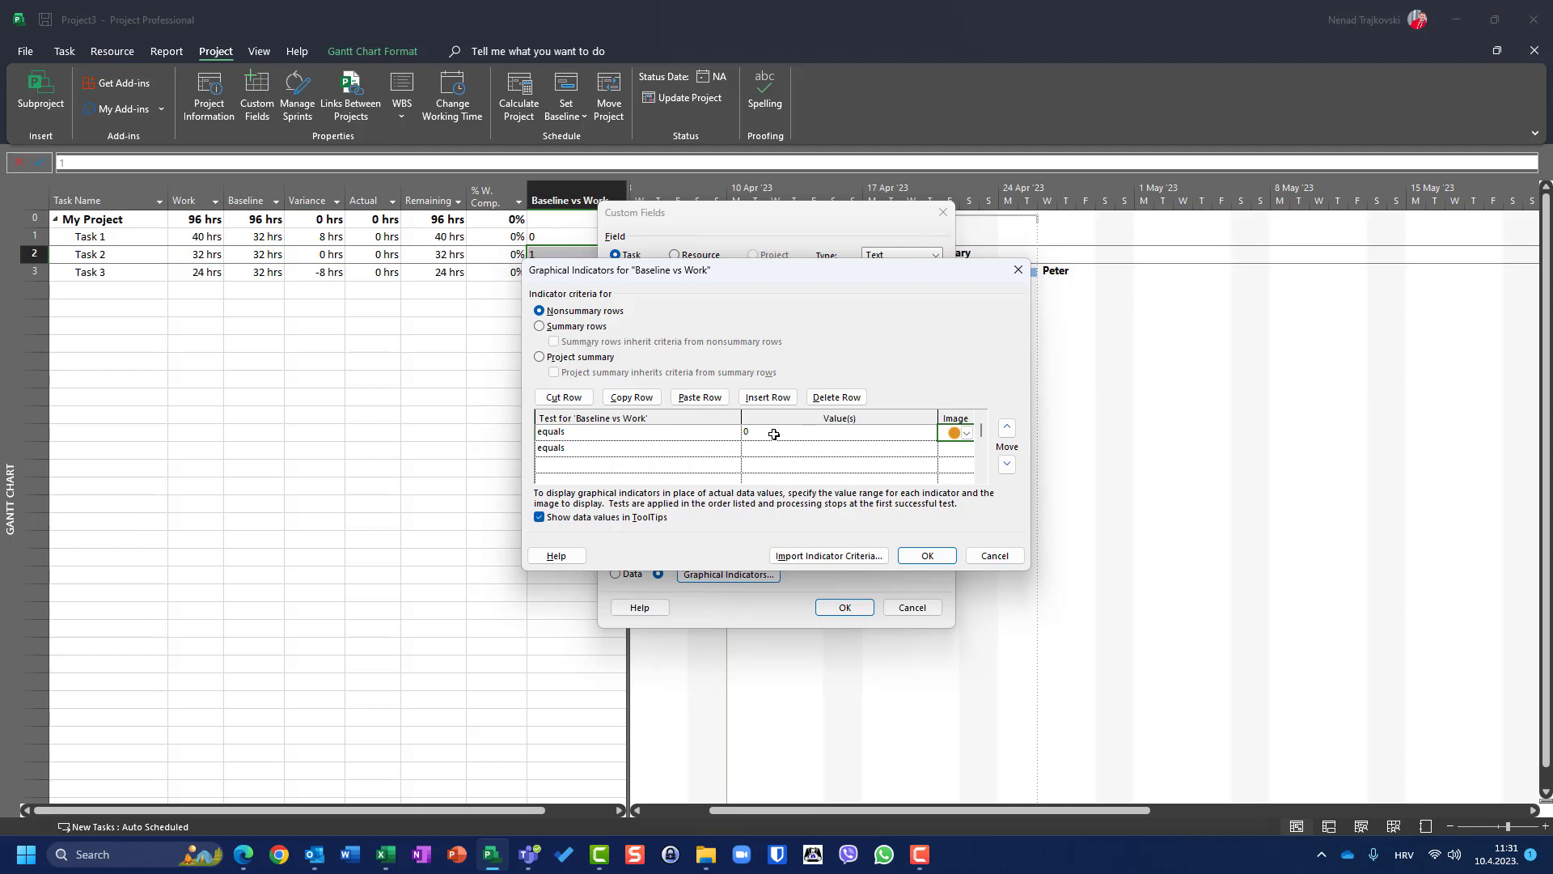
{"action": "left_click", "coordinate": [967, 433]}
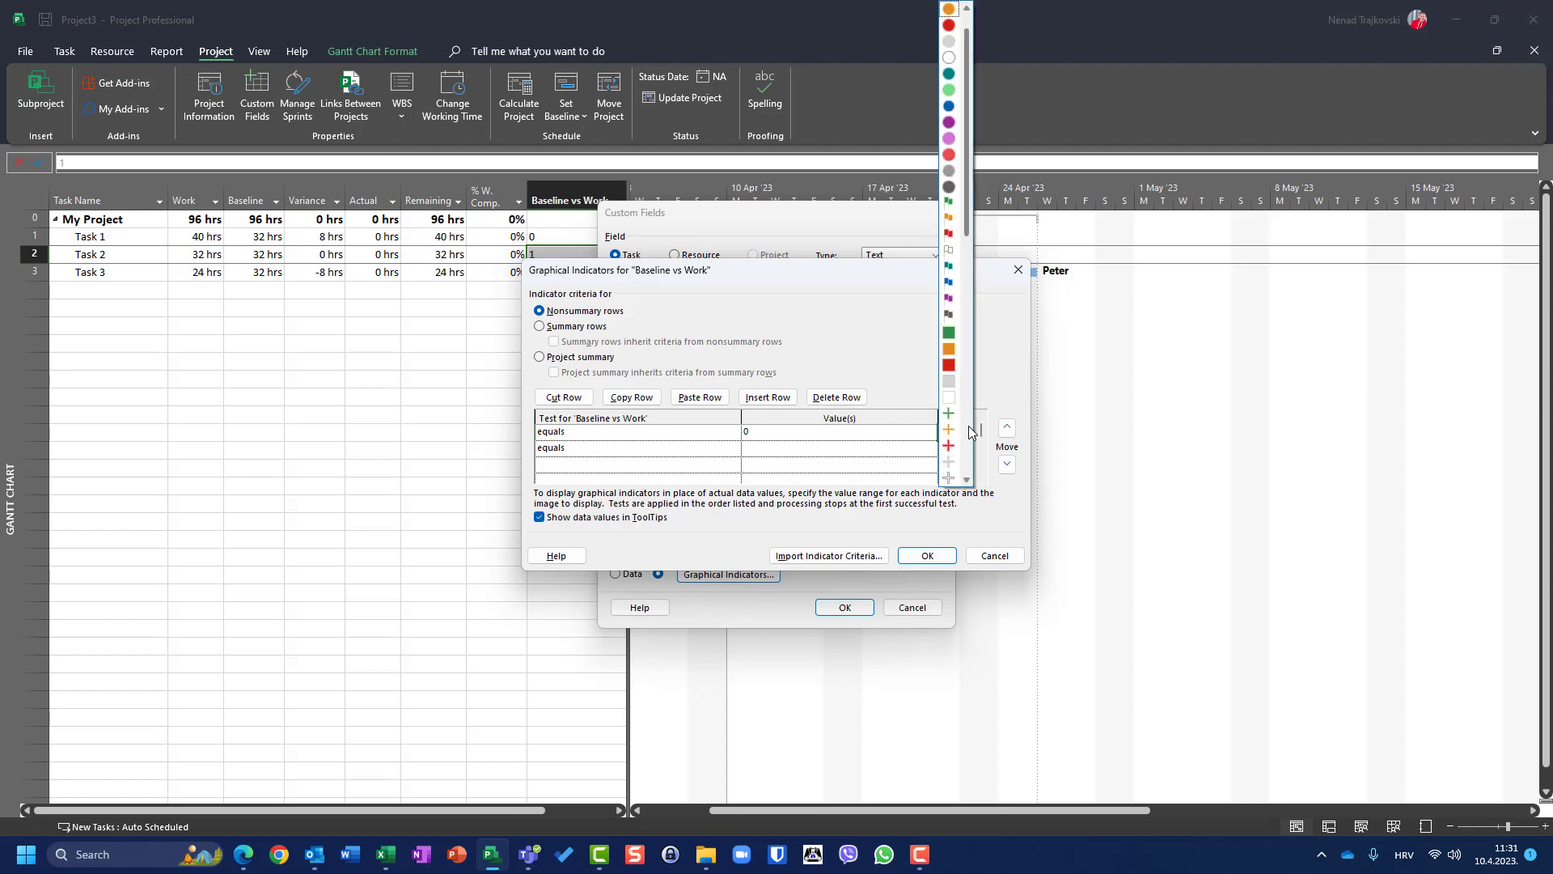
{"action": "left_click", "coordinate": [951, 156]}
- Complete the second indicator criterion with the value 1 and an orange circle
{"action": "left_click", "coordinate": [785, 450]}
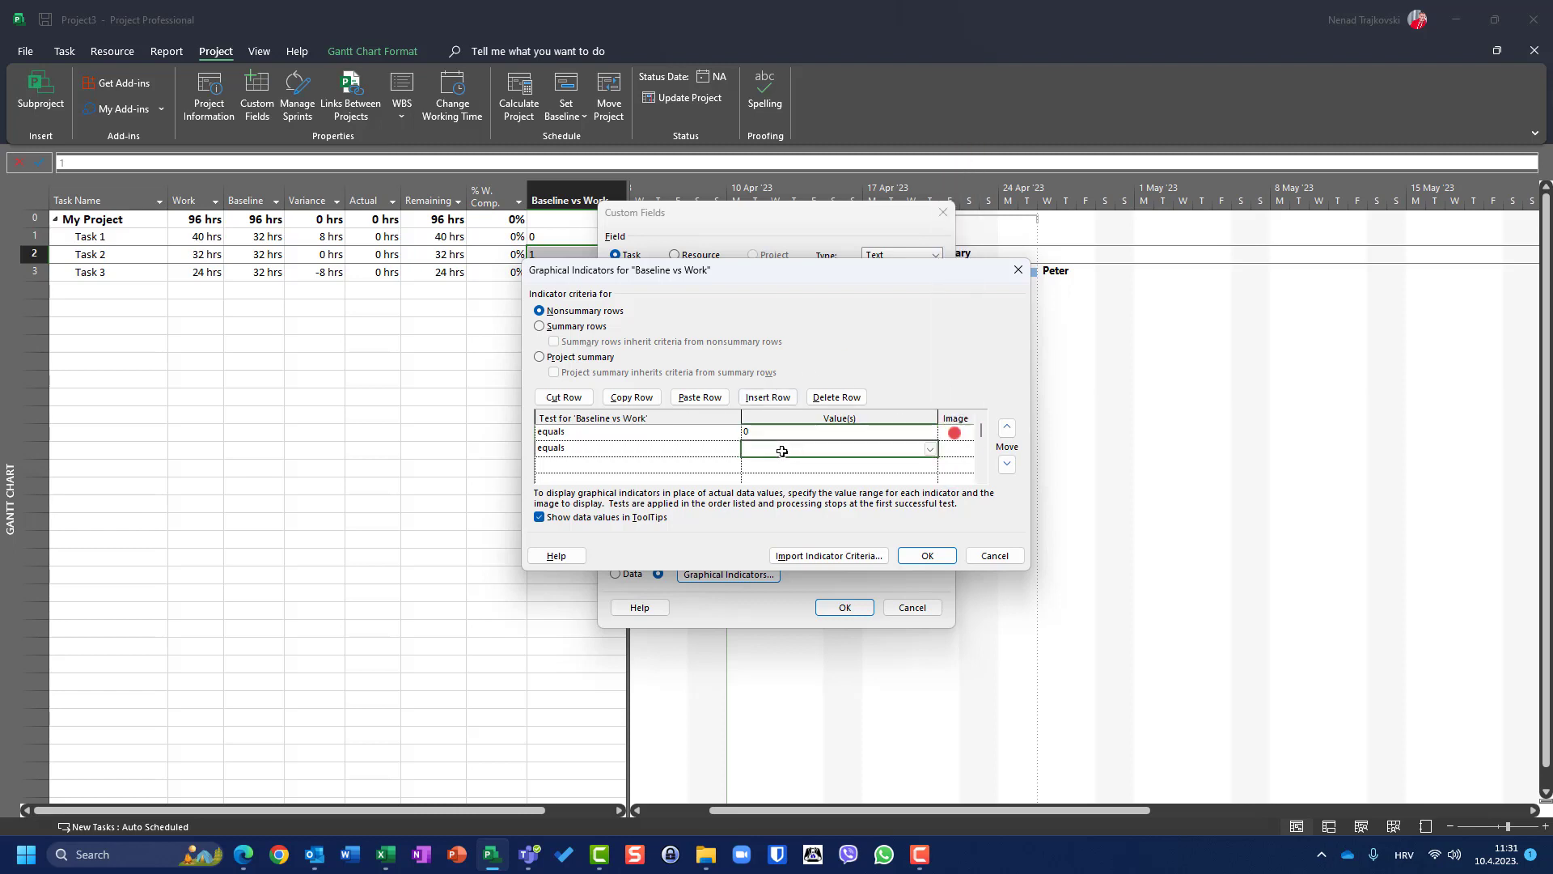
{"action": "type", "text": "1"}
{"action": "left_click", "coordinate": [961, 450]}
{"action": "left_click", "coordinate": [967, 450]}
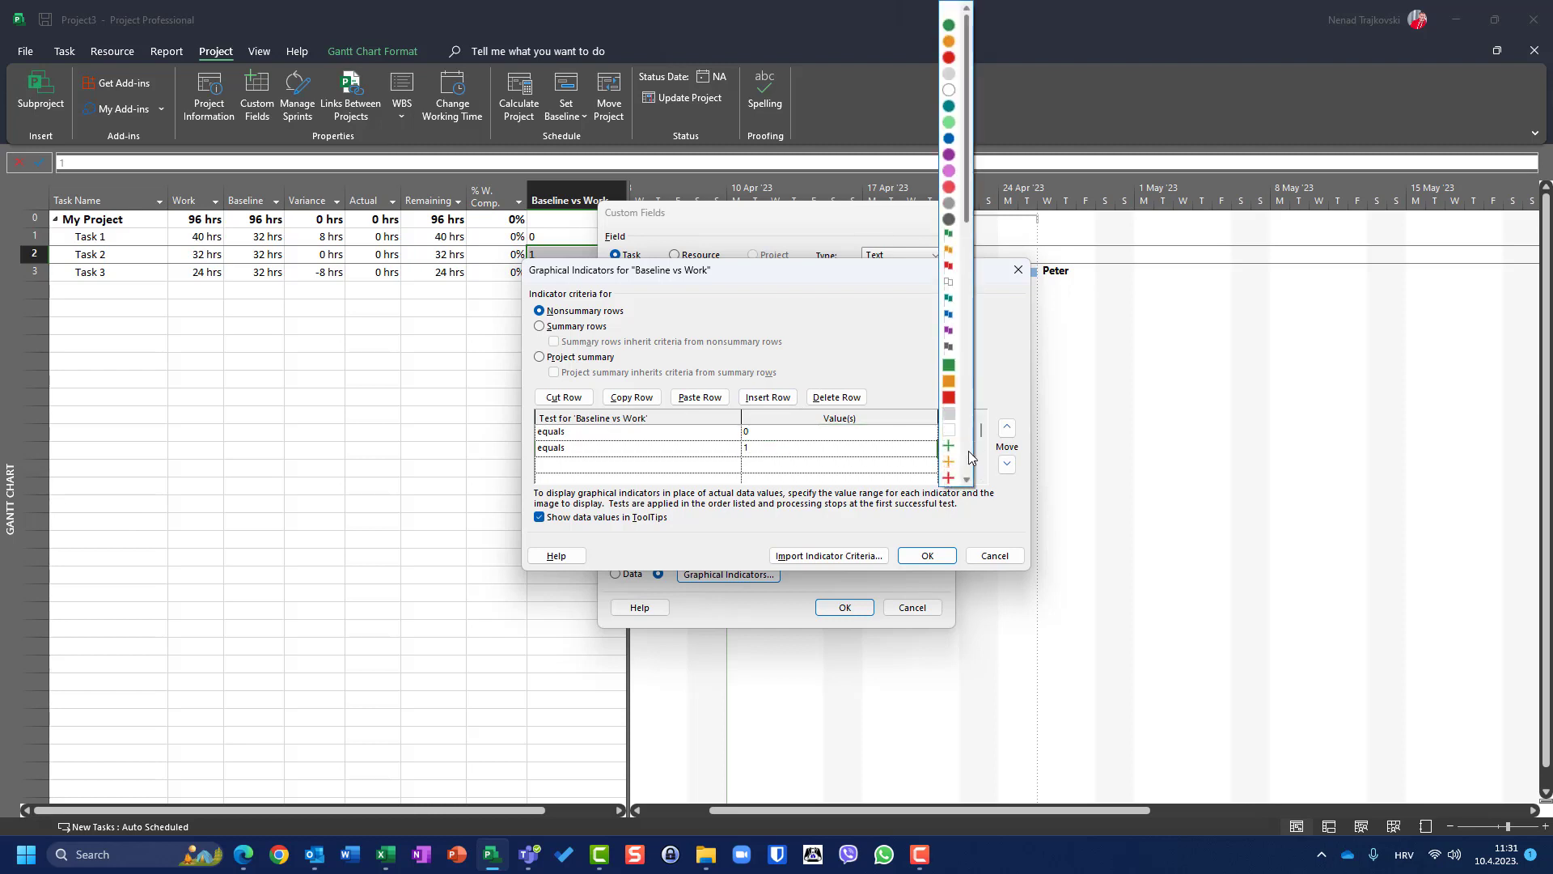
{"action": "left_click", "coordinate": [949, 41]}
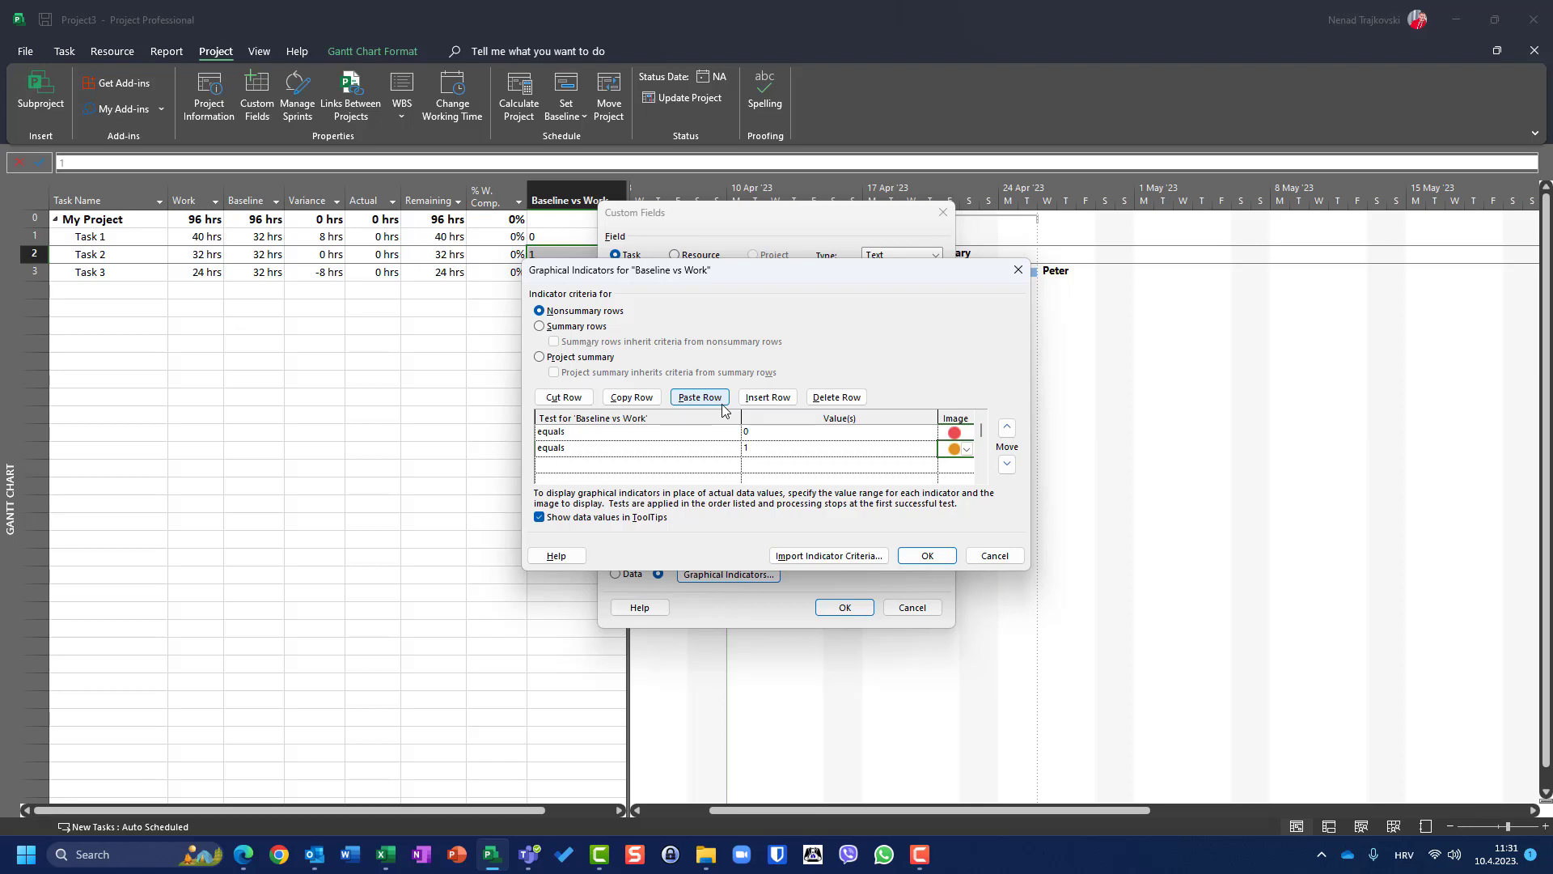
{"action": "left_click", "coordinate": [737, 467]}
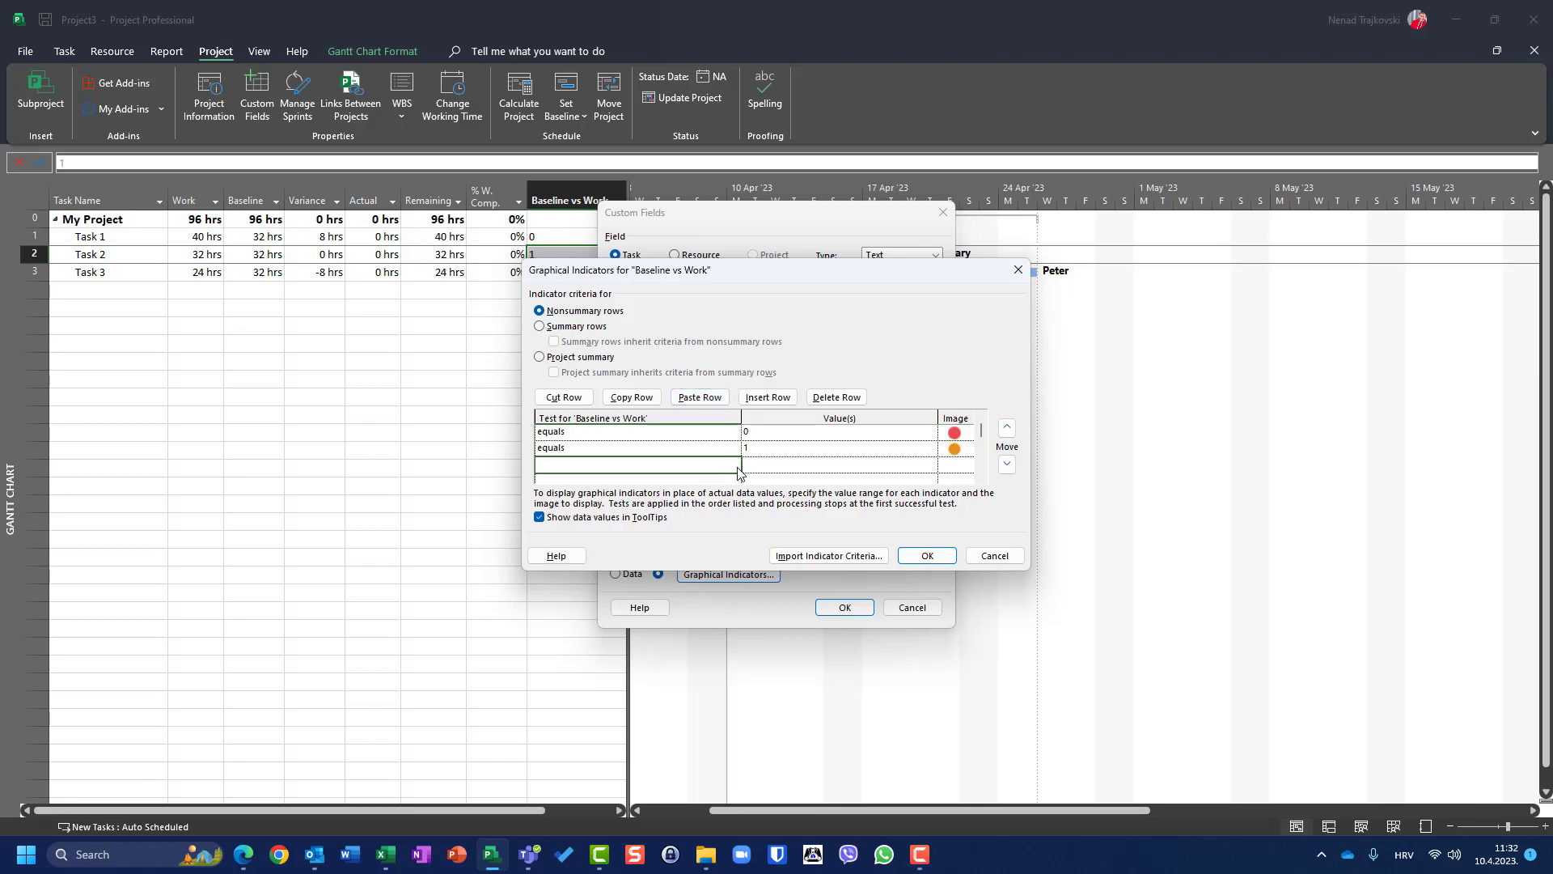
{"action": "left_click", "coordinate": [736, 468]}
{"action": "left_click", "coordinate": [735, 466]}
{"action": "left_click", "coordinate": [928, 468]}
{"action": "left_click", "coordinate": [930, 466]}
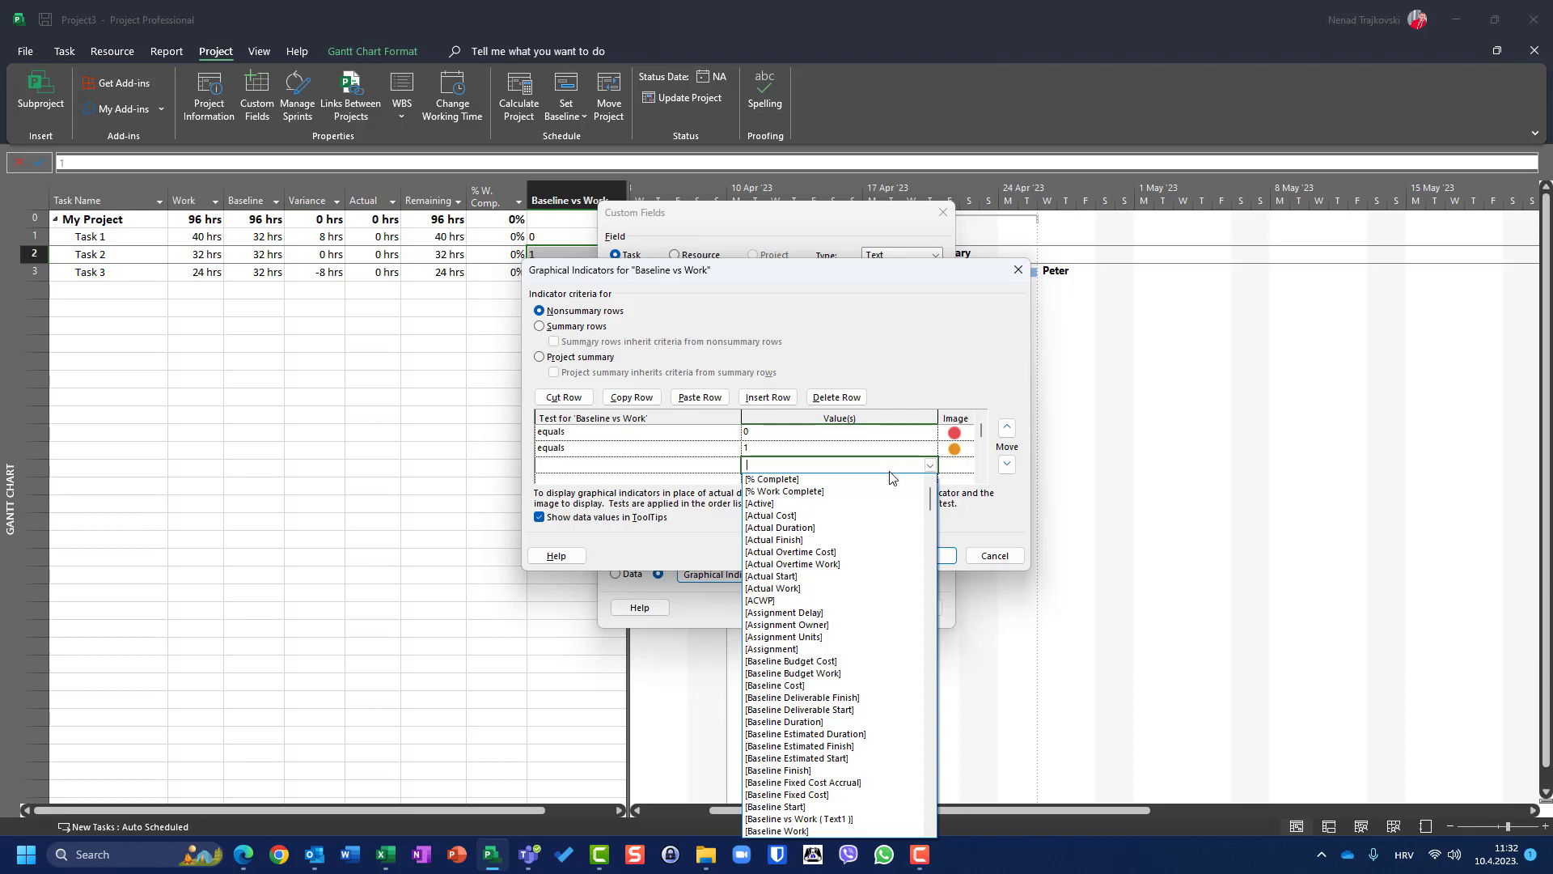
{"action": "left_click", "coordinate": [932, 466]}
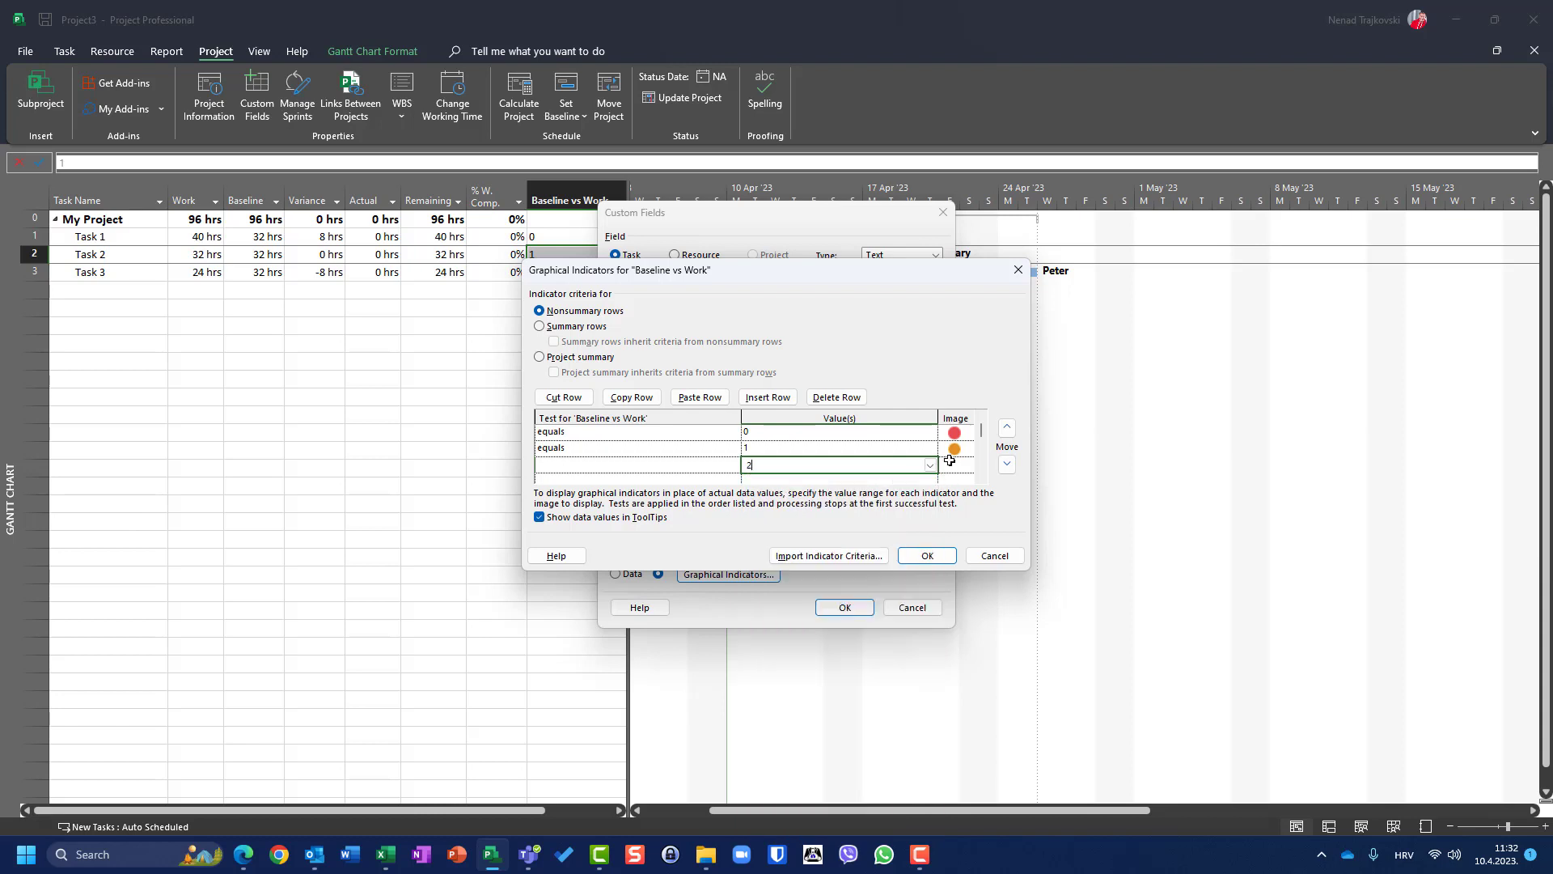
{"action": "left_click", "coordinate": [932, 468]}
{"action": "key", "text": "Escape"}
- Add a third indicator criterion that shows a green circle when the value equals 2
{"action": "left_click", "coordinate": [720, 469]}
{"action": "left_click", "coordinate": [733, 465]}
{"action": "left_click", "coordinate": [719, 479]}
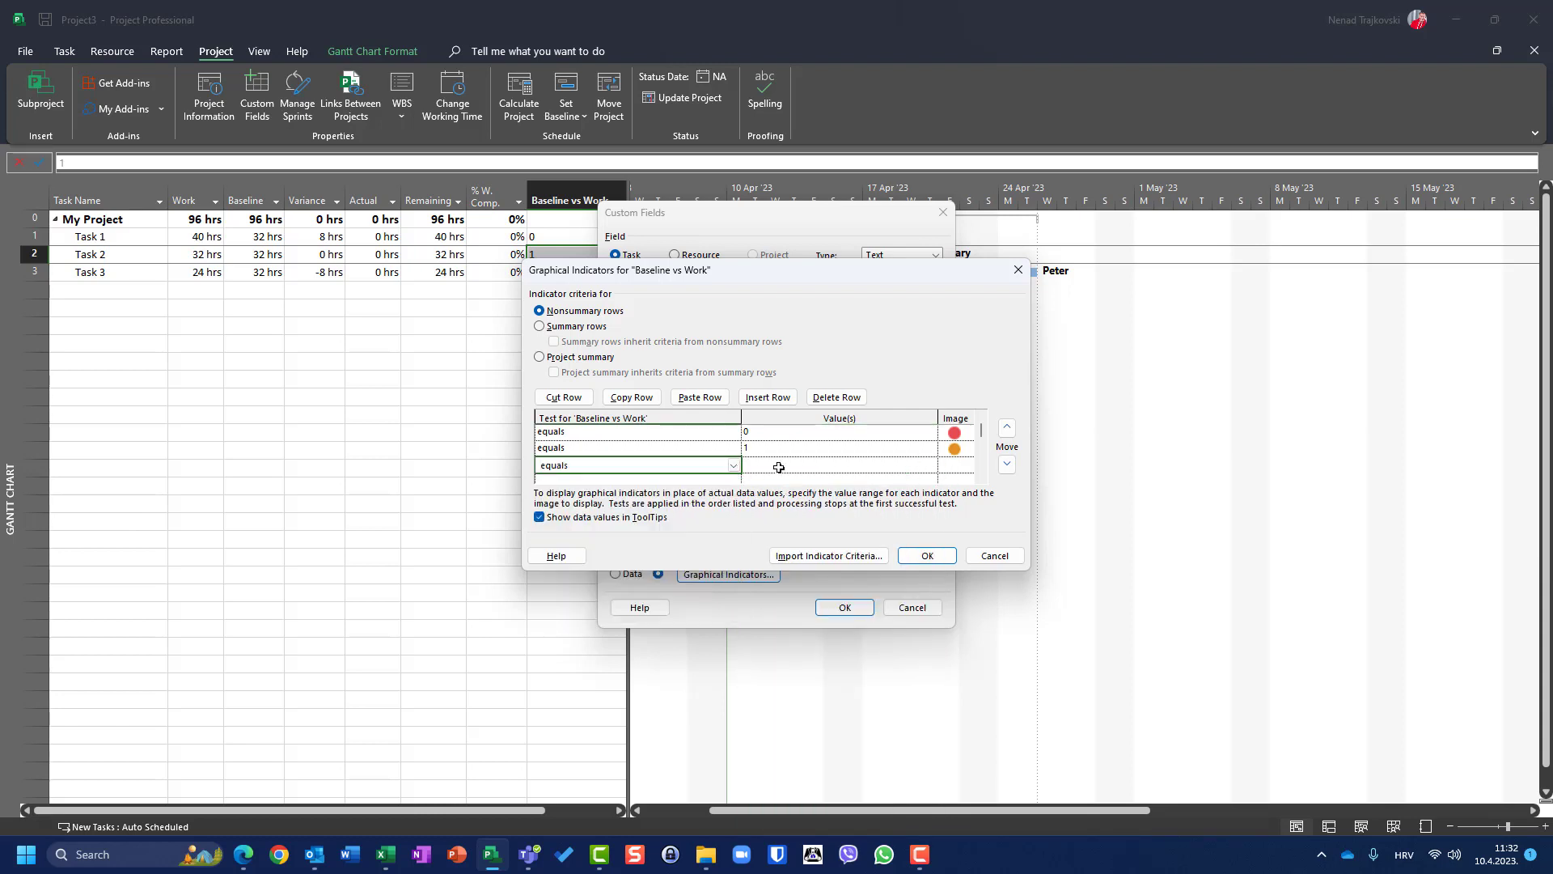
{"action": "left_click", "coordinate": [923, 462]}
{"action": "left_click", "coordinate": [932, 465]}
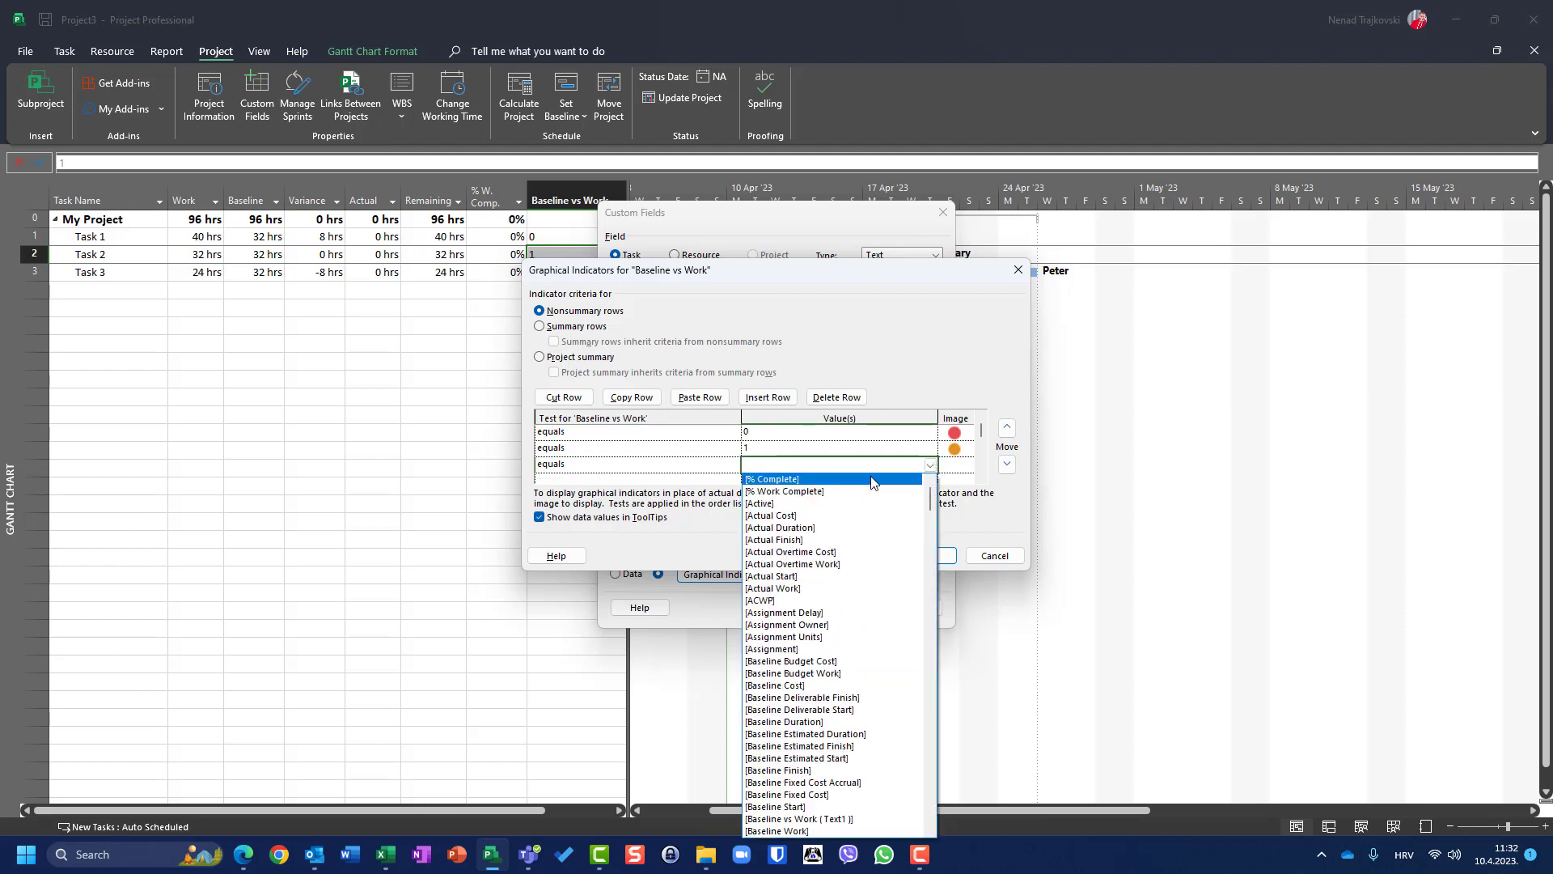
{"action": "key", "text": "Escape"}
{"action": "left_click", "coordinate": [931, 466]}
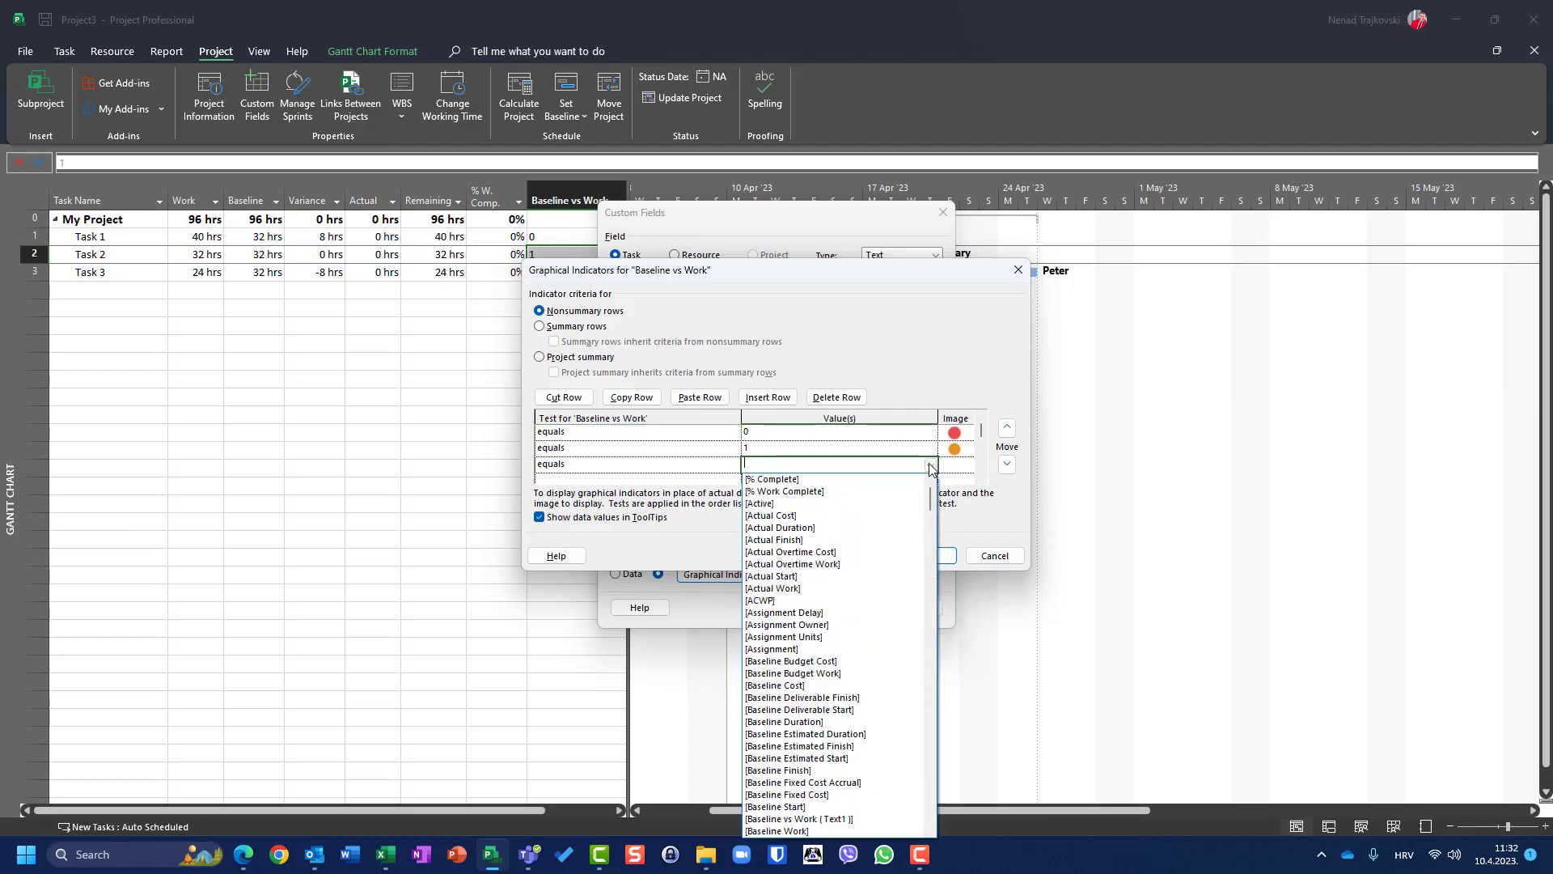
{"action": "type", "text": "2"}
{"action": "left_click", "coordinate": [969, 467]}
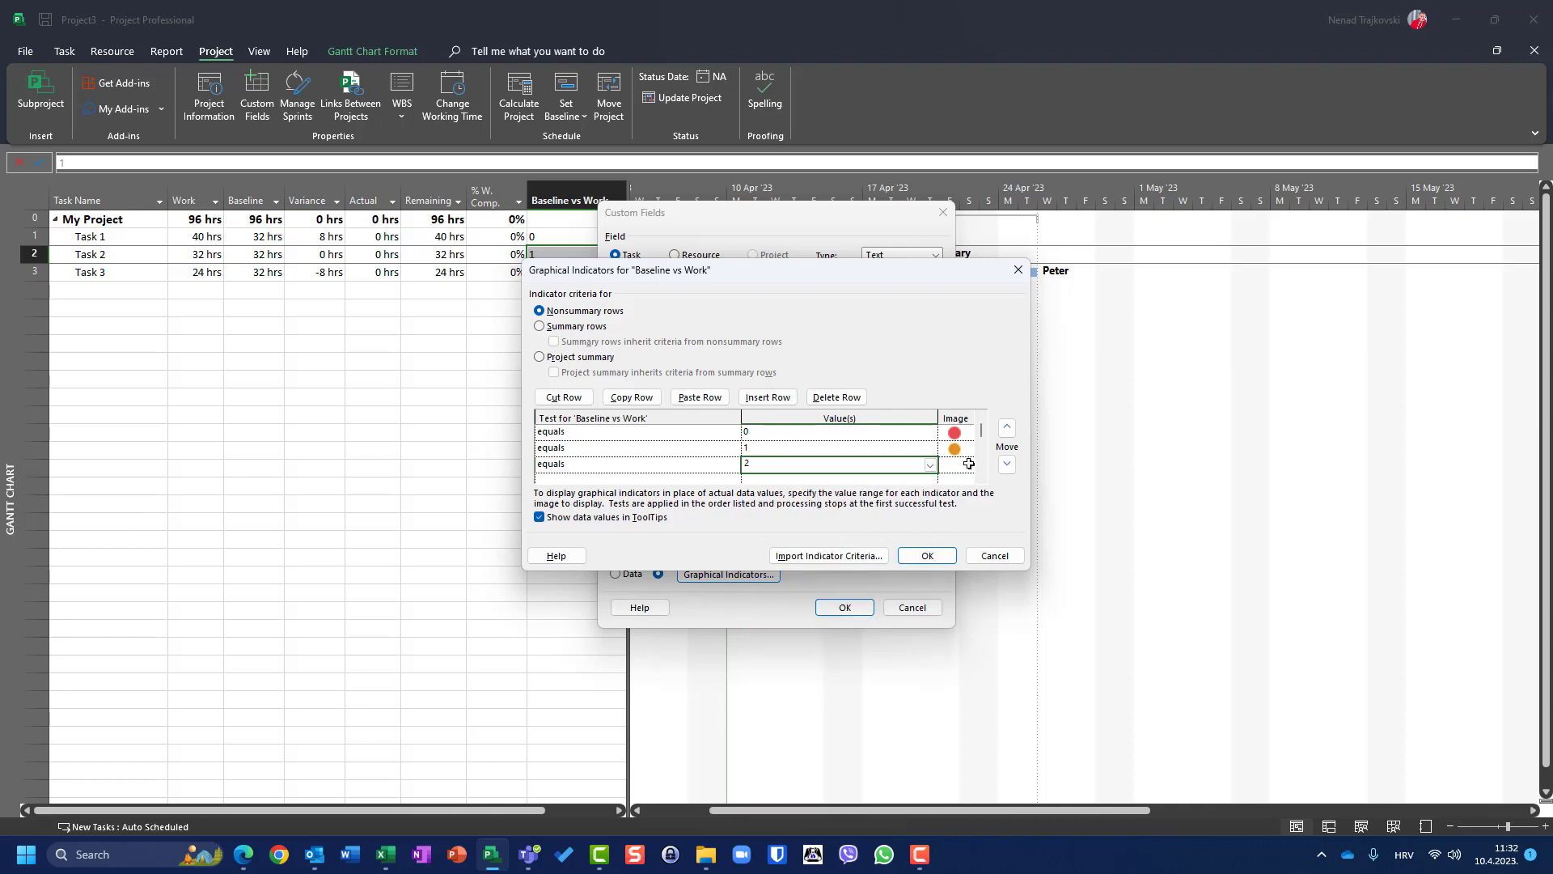
{"action": "left_click", "coordinate": [969, 467]}
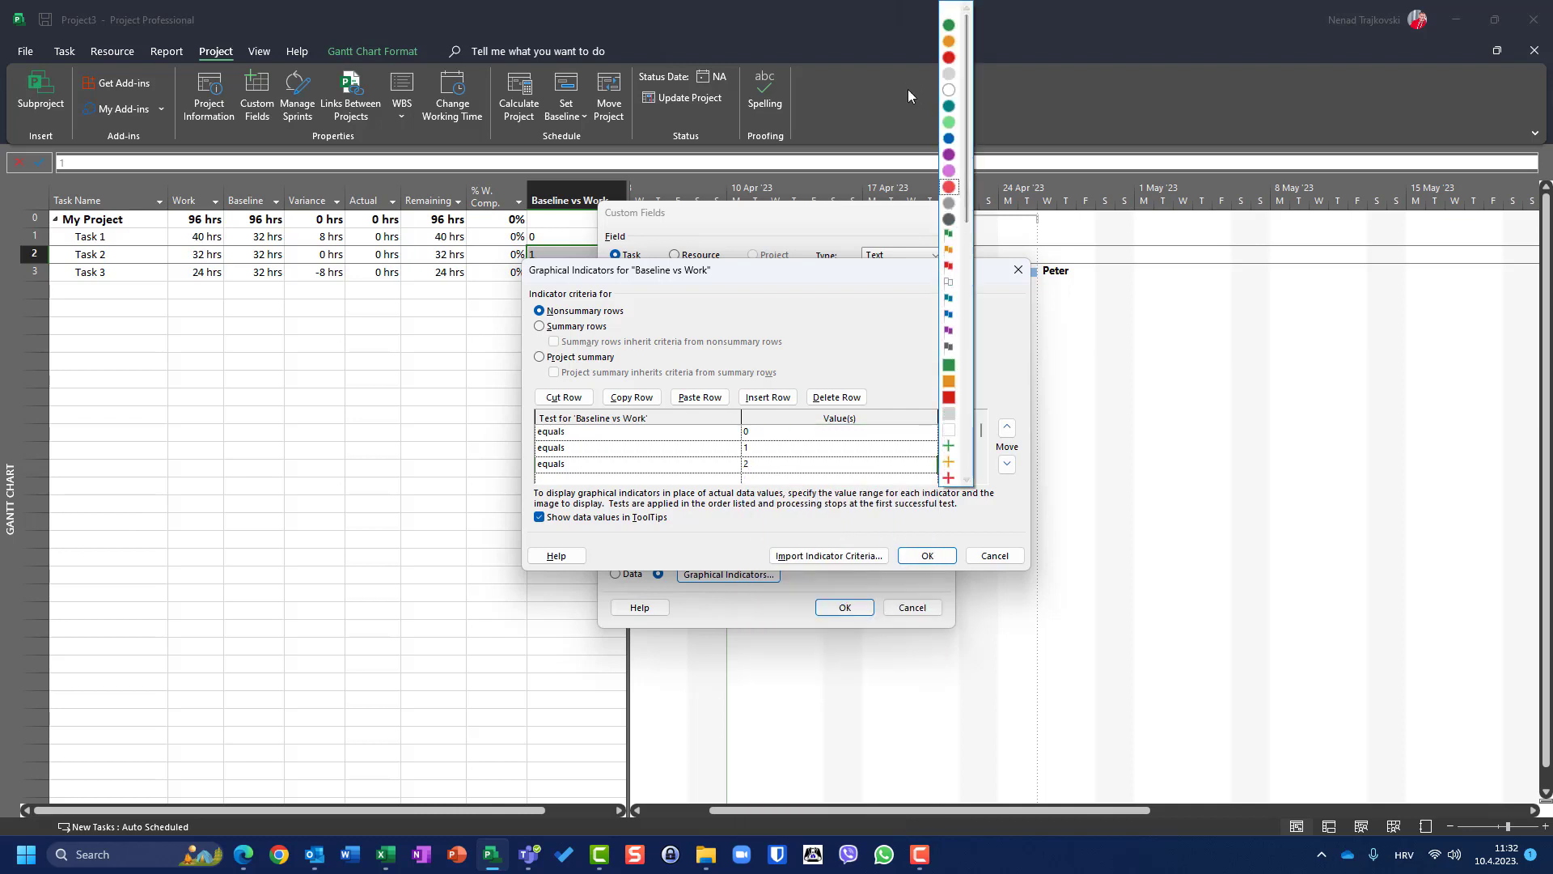
{"action": "left_click", "coordinate": [950, 25]}
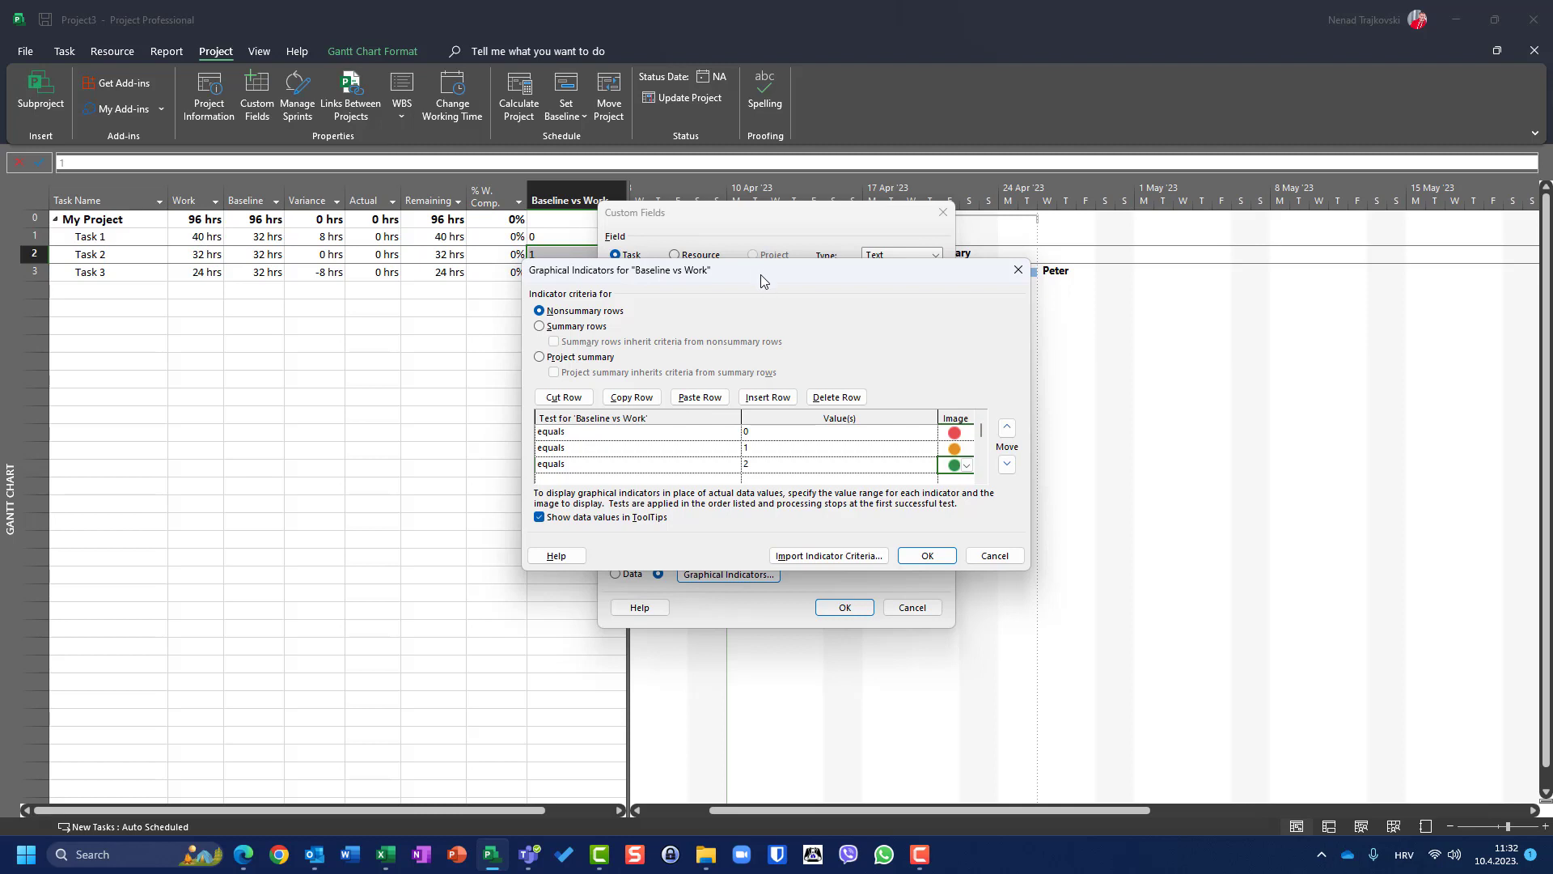
- Check the criteria against the task values and apply the graphical indicators to the Baseline vs Work field
{"action": "left_click_drag", "start_coordinate": [760, 275], "coordinate": [776, 339]}
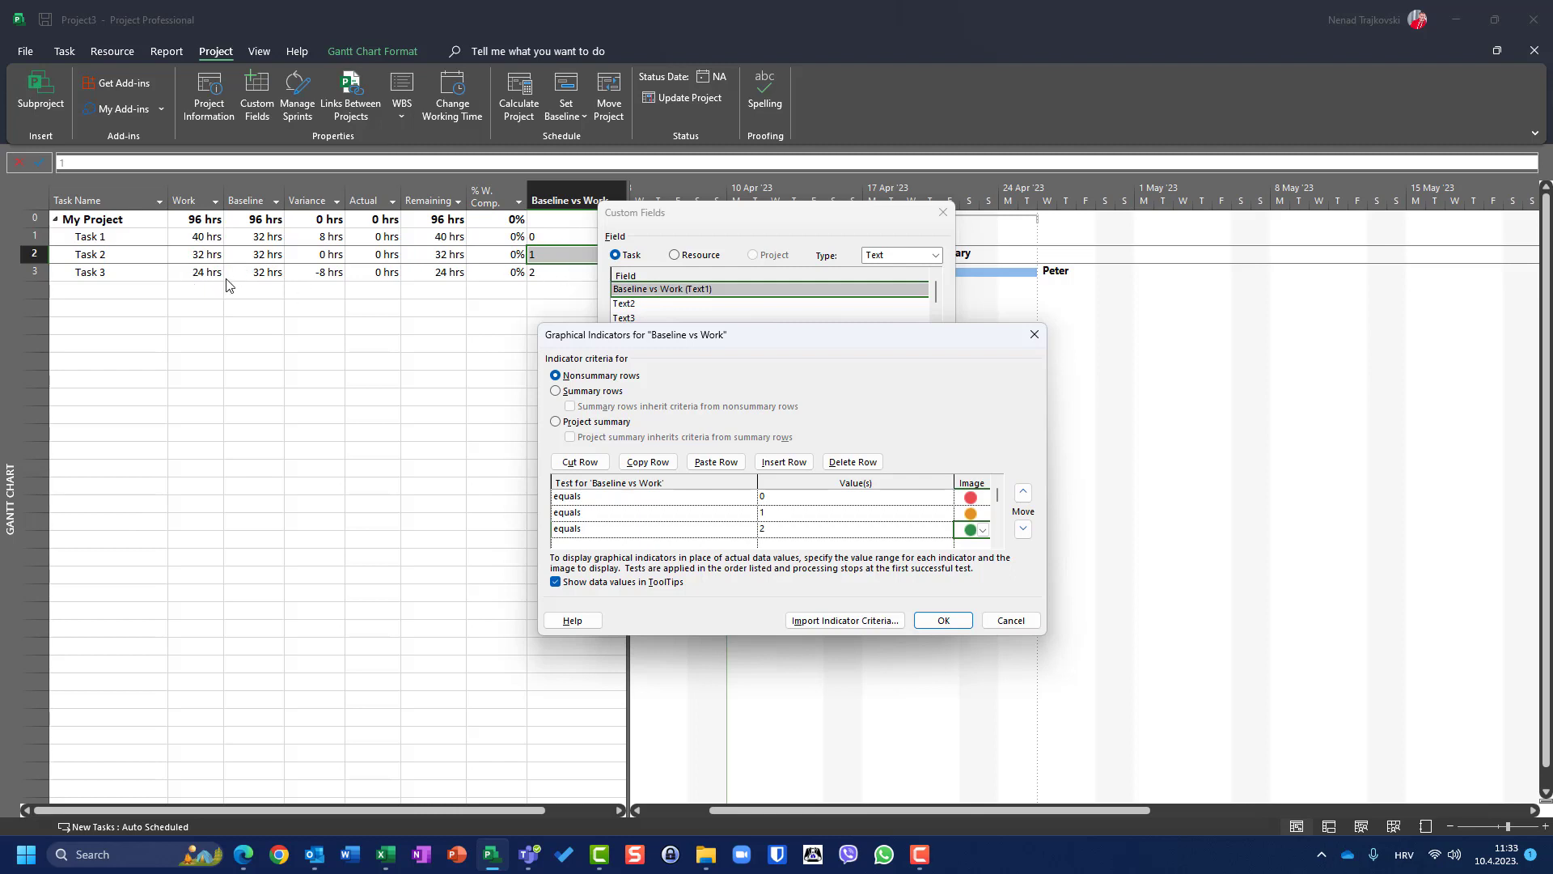
{"action": "left_click", "coordinate": [938, 619]}
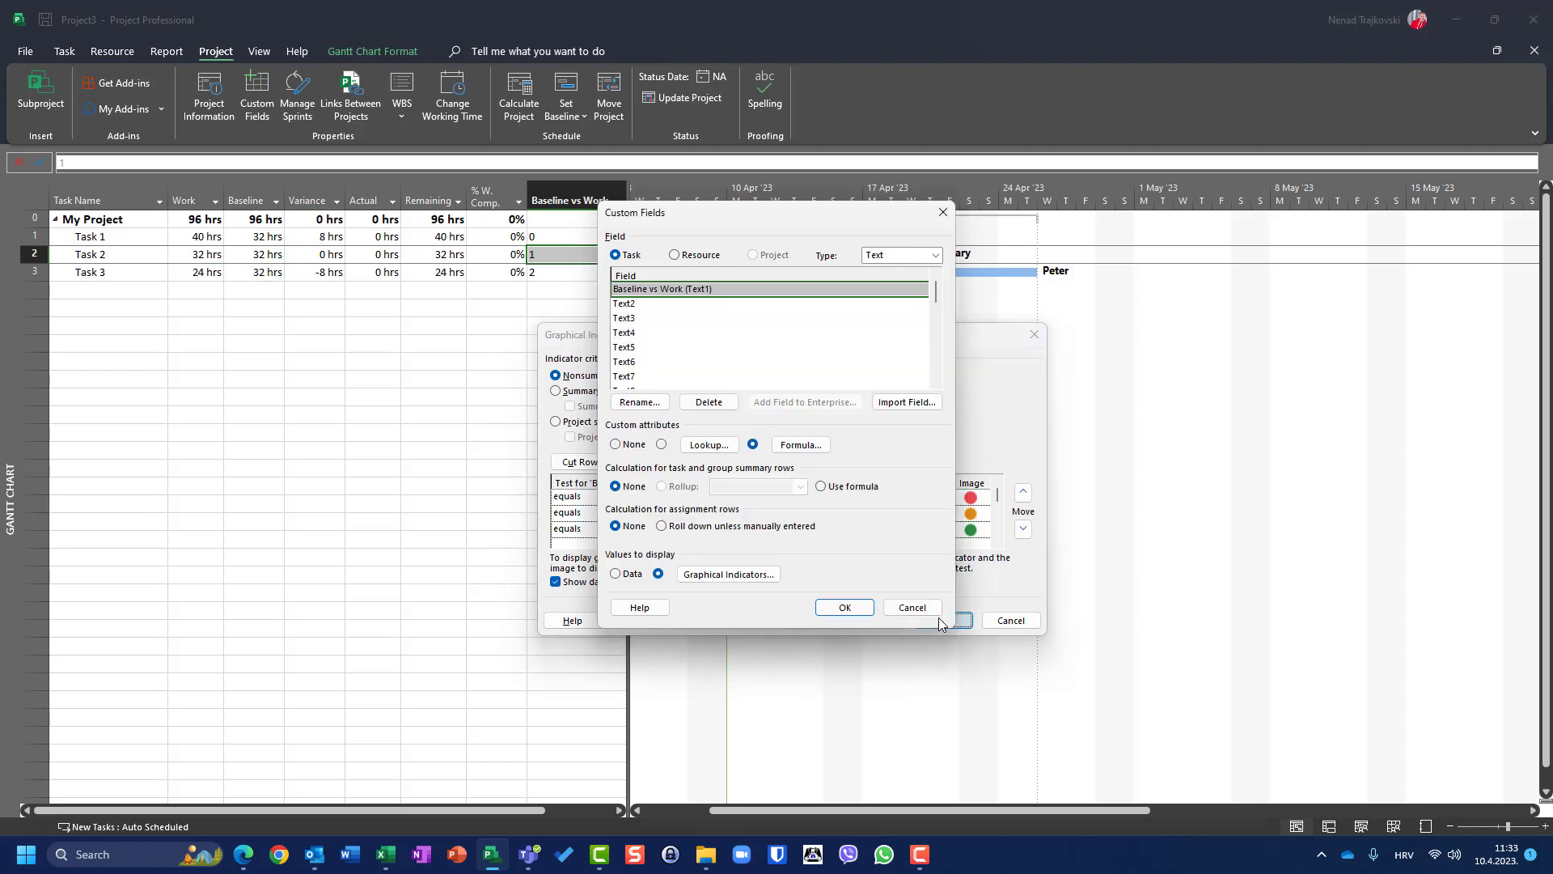
{"action": "left_click", "coordinate": [846, 611]}
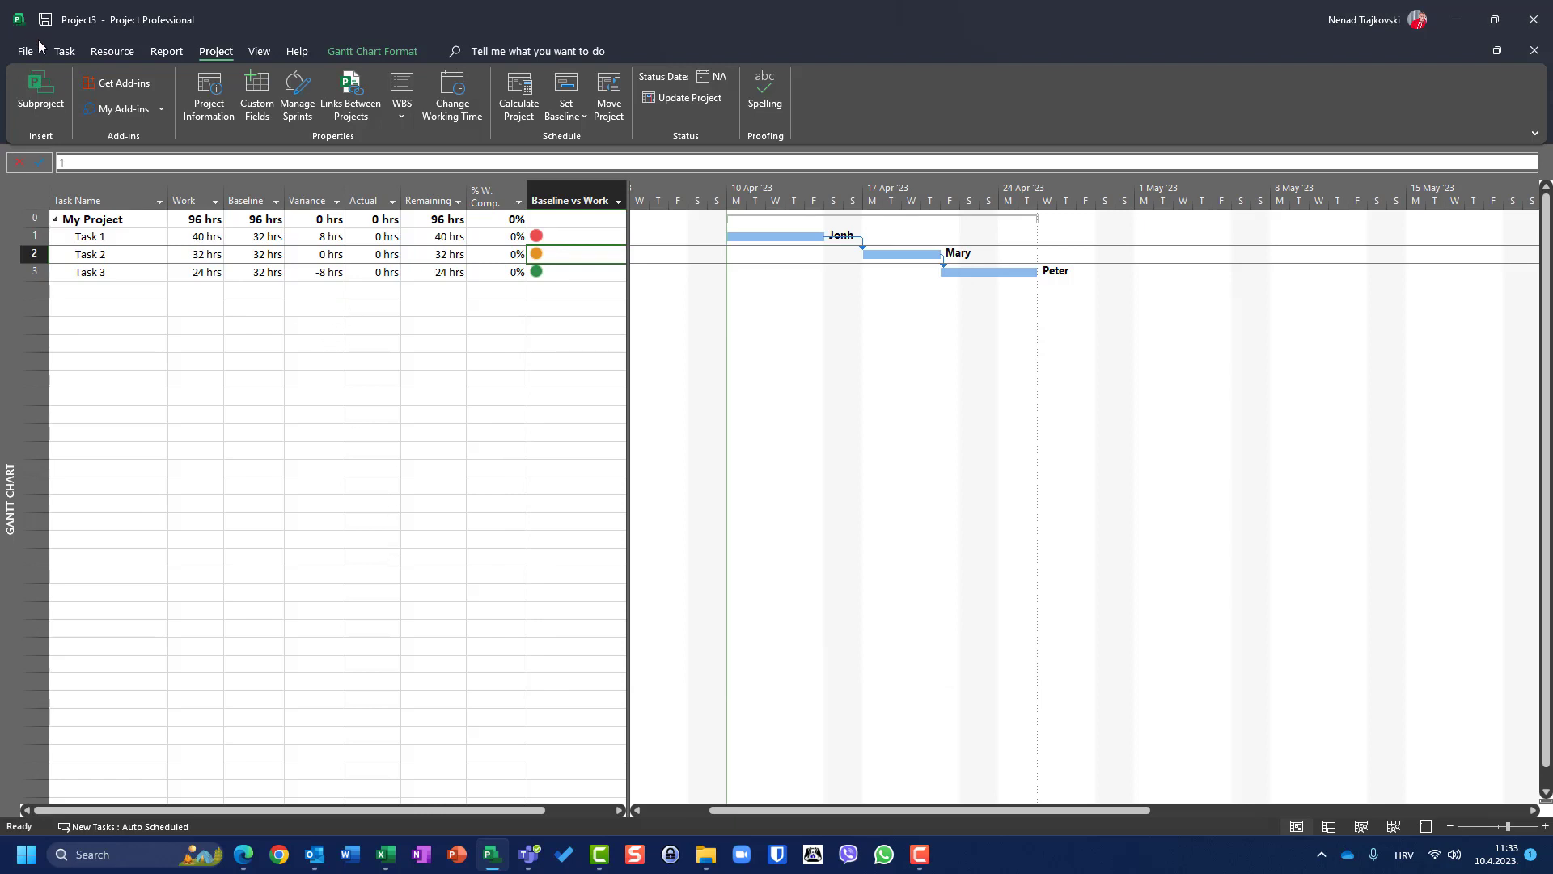
- Show the Entry table in the Gantt Chart view and widen the table area to make room for another column
{"action": "left_click", "coordinate": [62, 51]}
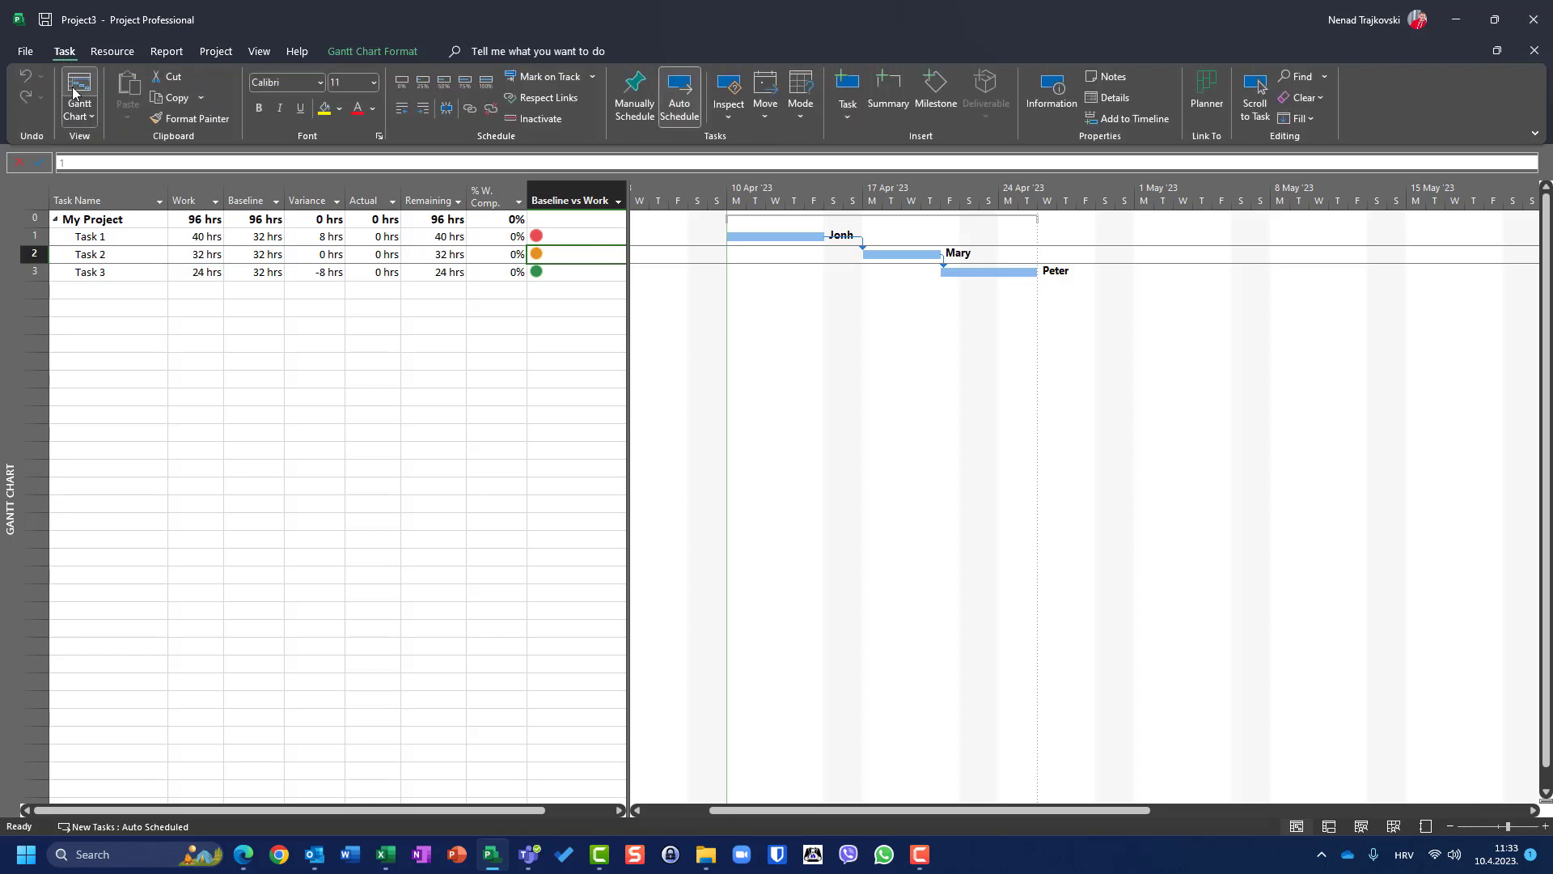
{"action": "left_click", "coordinate": [73, 94]}
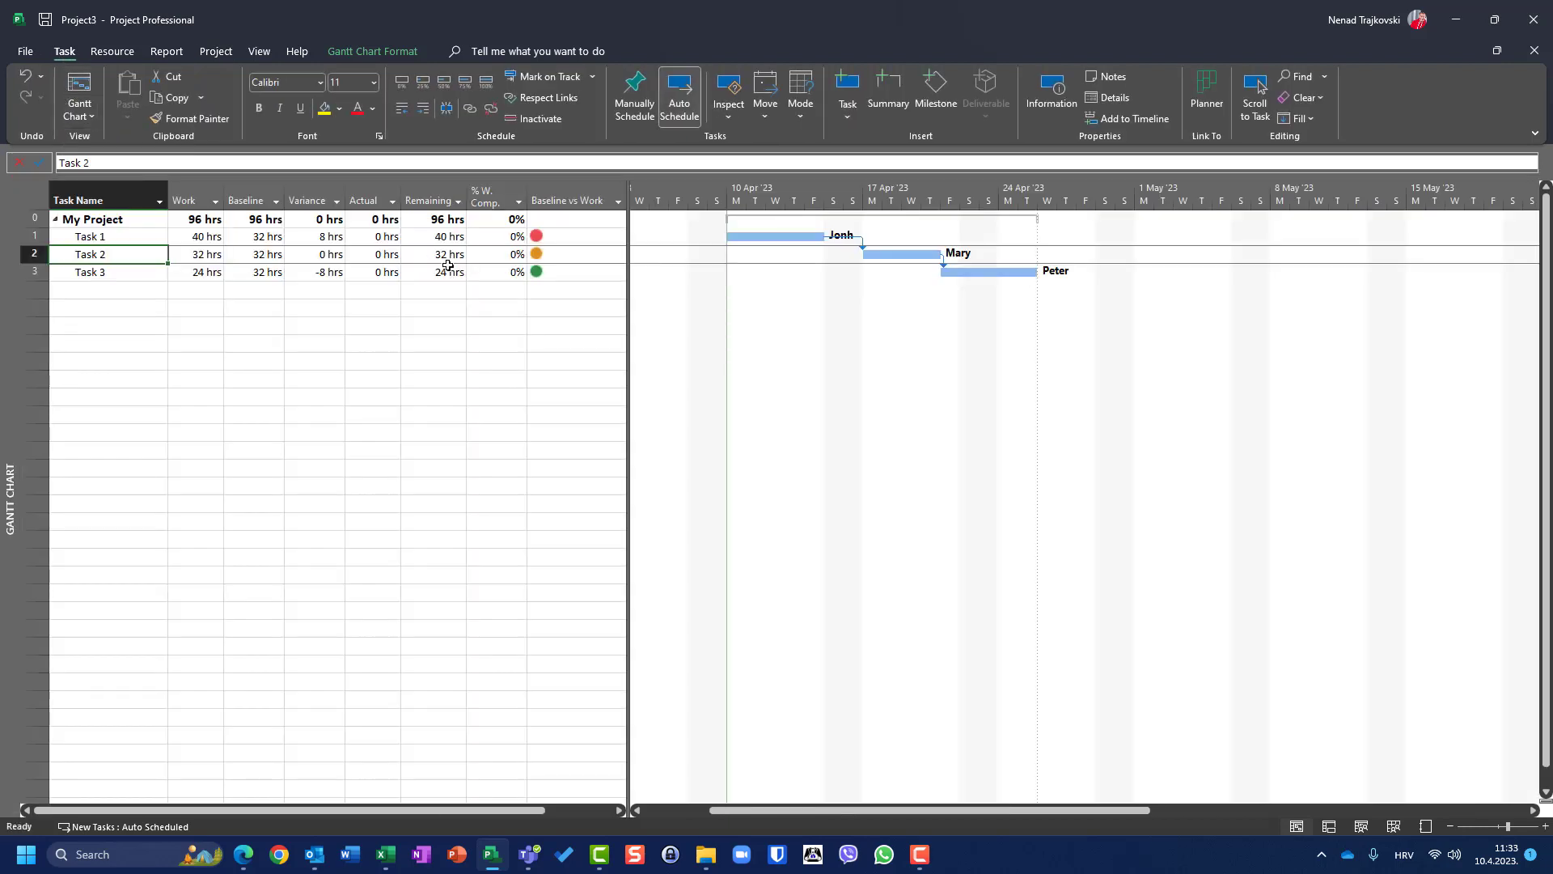
{"action": "right_click", "coordinate": [49, 192]}
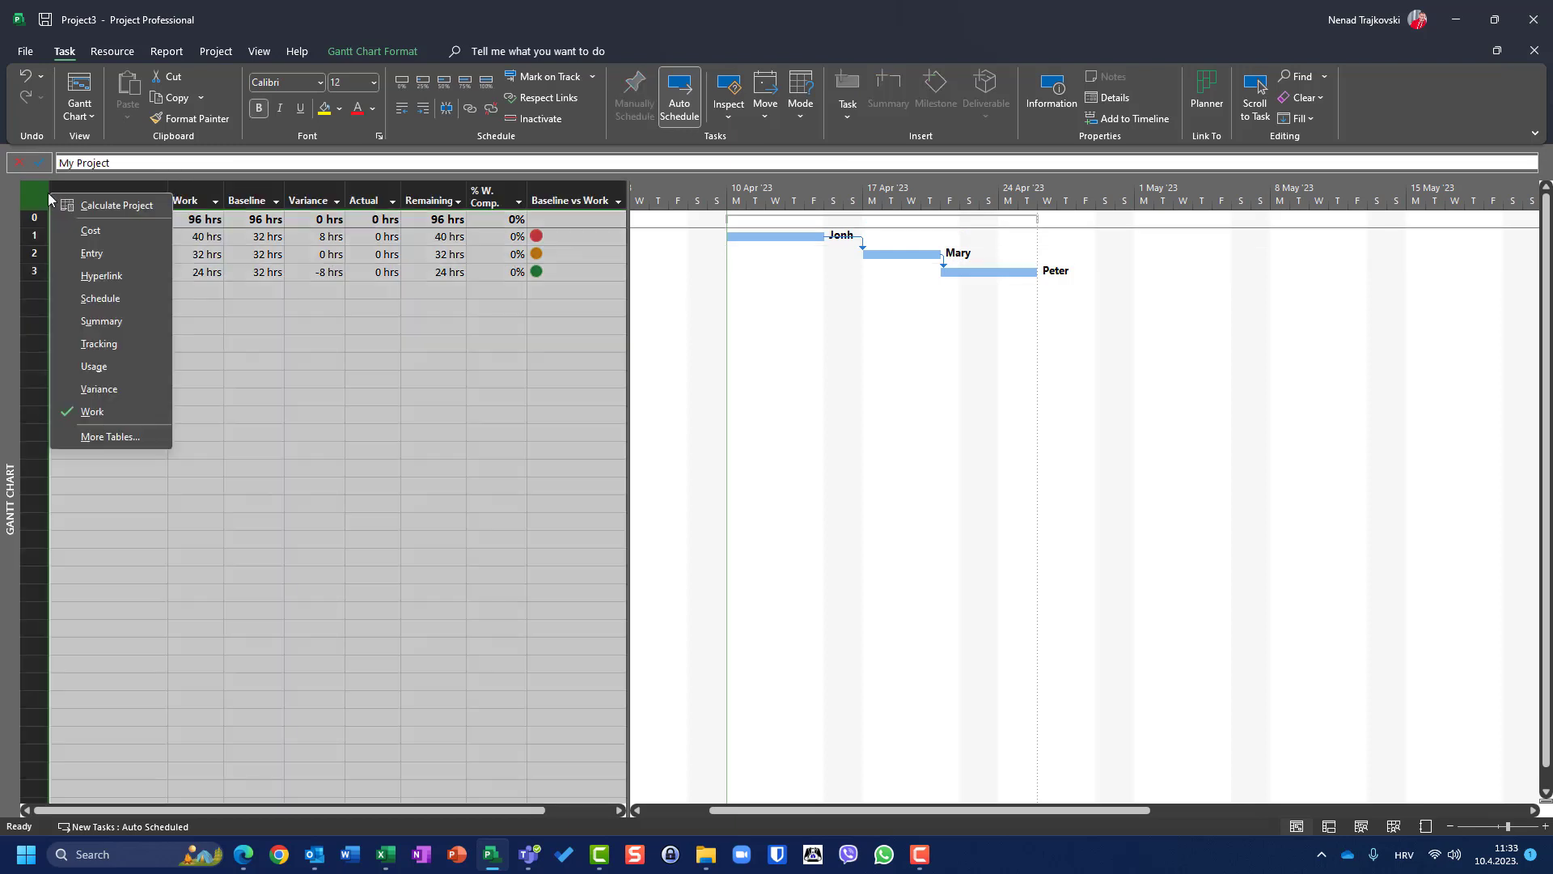
{"action": "left_click", "coordinate": [104, 256]}
{"action": "left_click_drag", "start_coordinate": [640, 305], "coordinate": [796, 309]}
{"action": "left_click", "coordinate": [688, 195]}
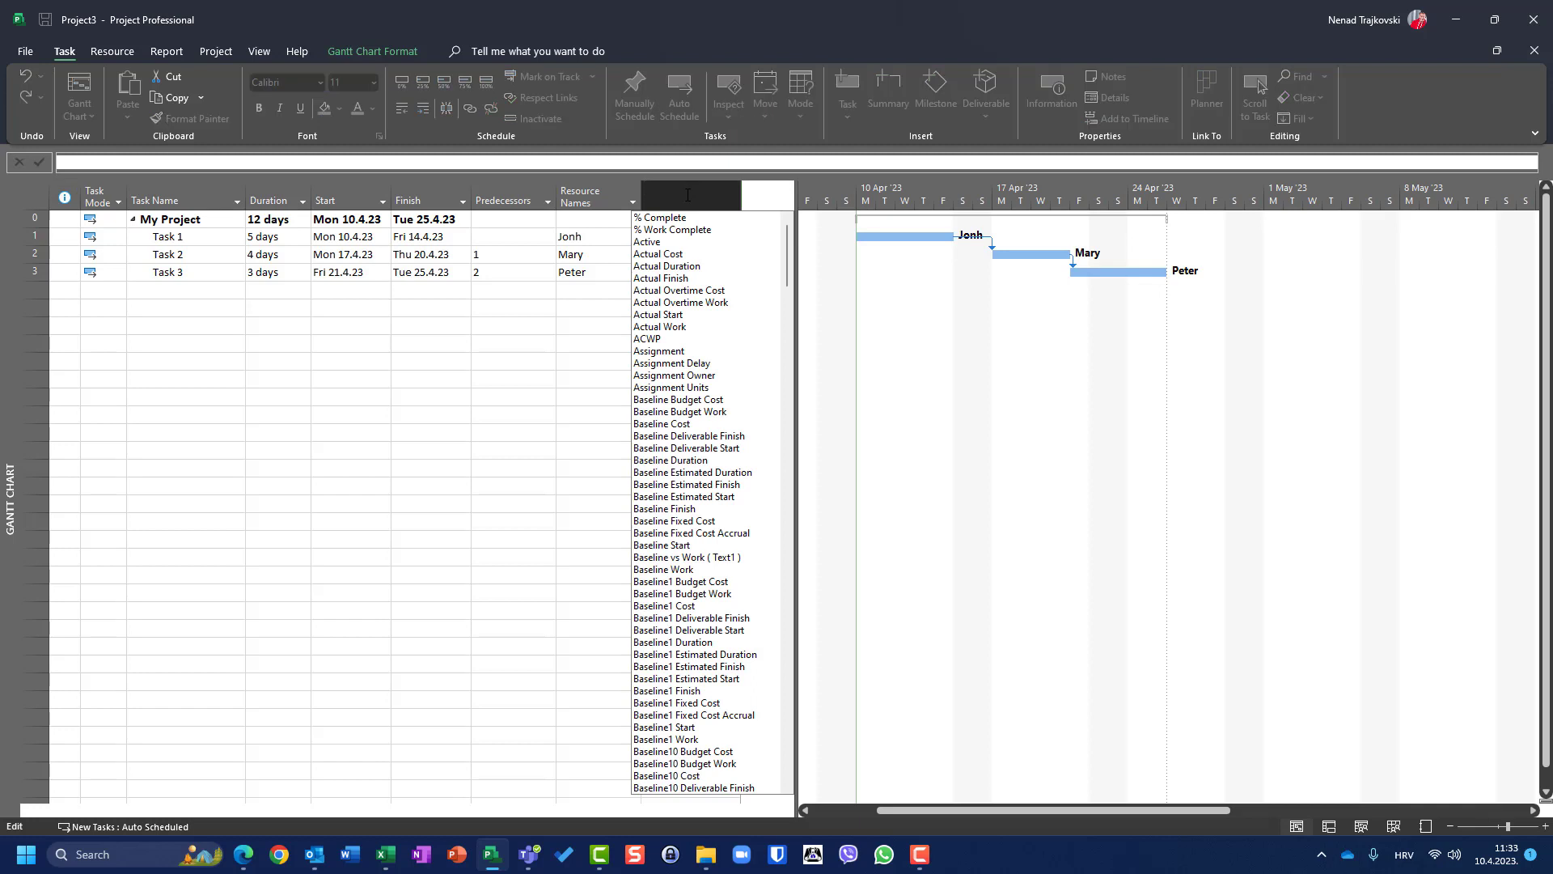
{"action": "type", "text": "baseline Budget Cost"}
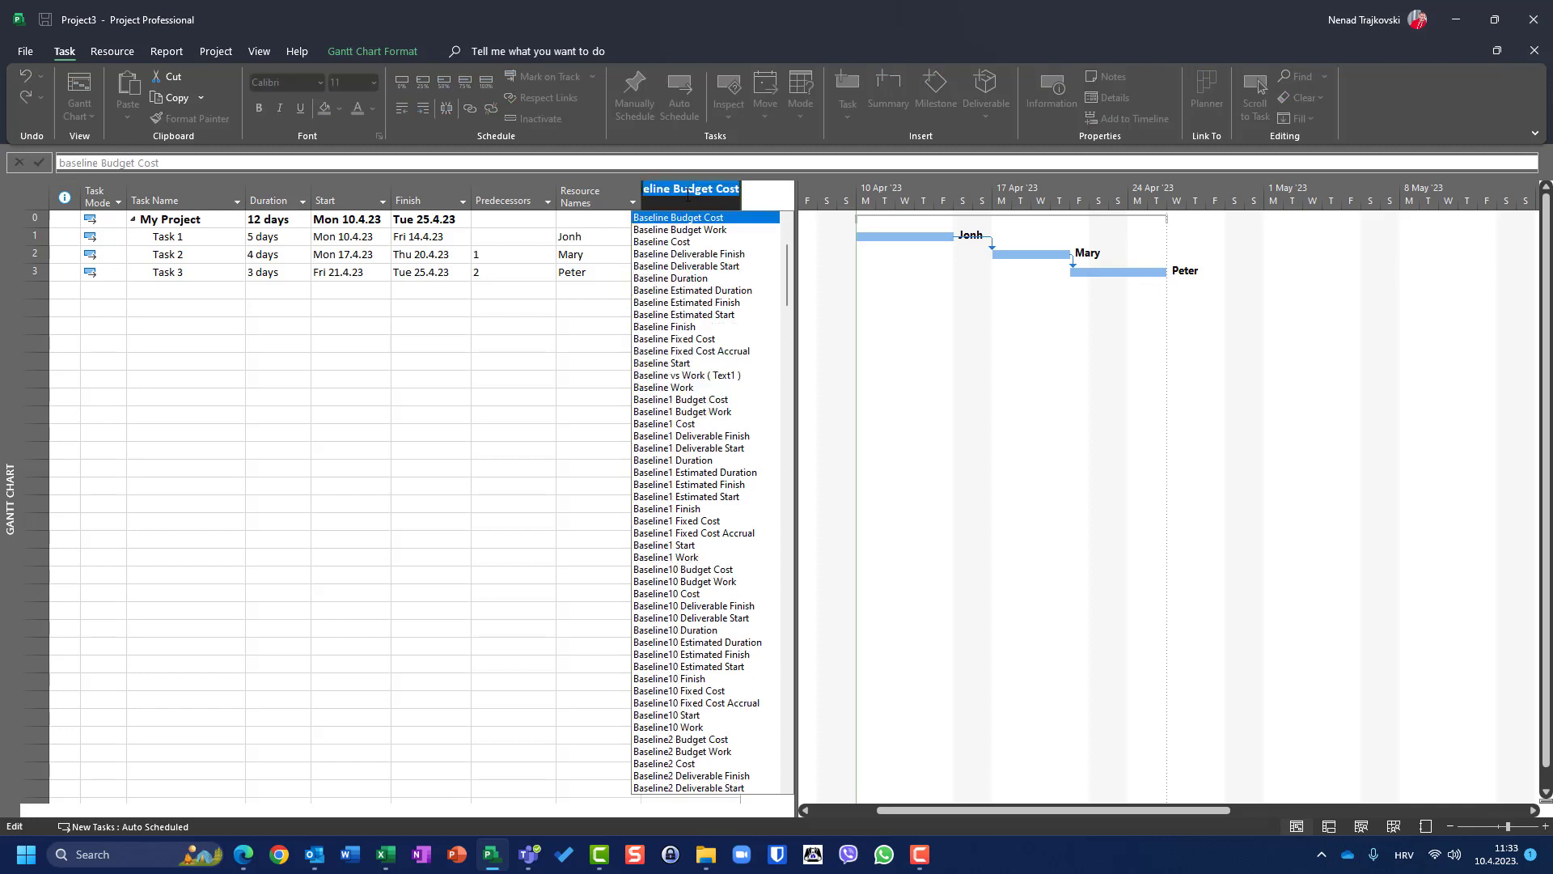
{"action": "left_click", "coordinate": [702, 365]}
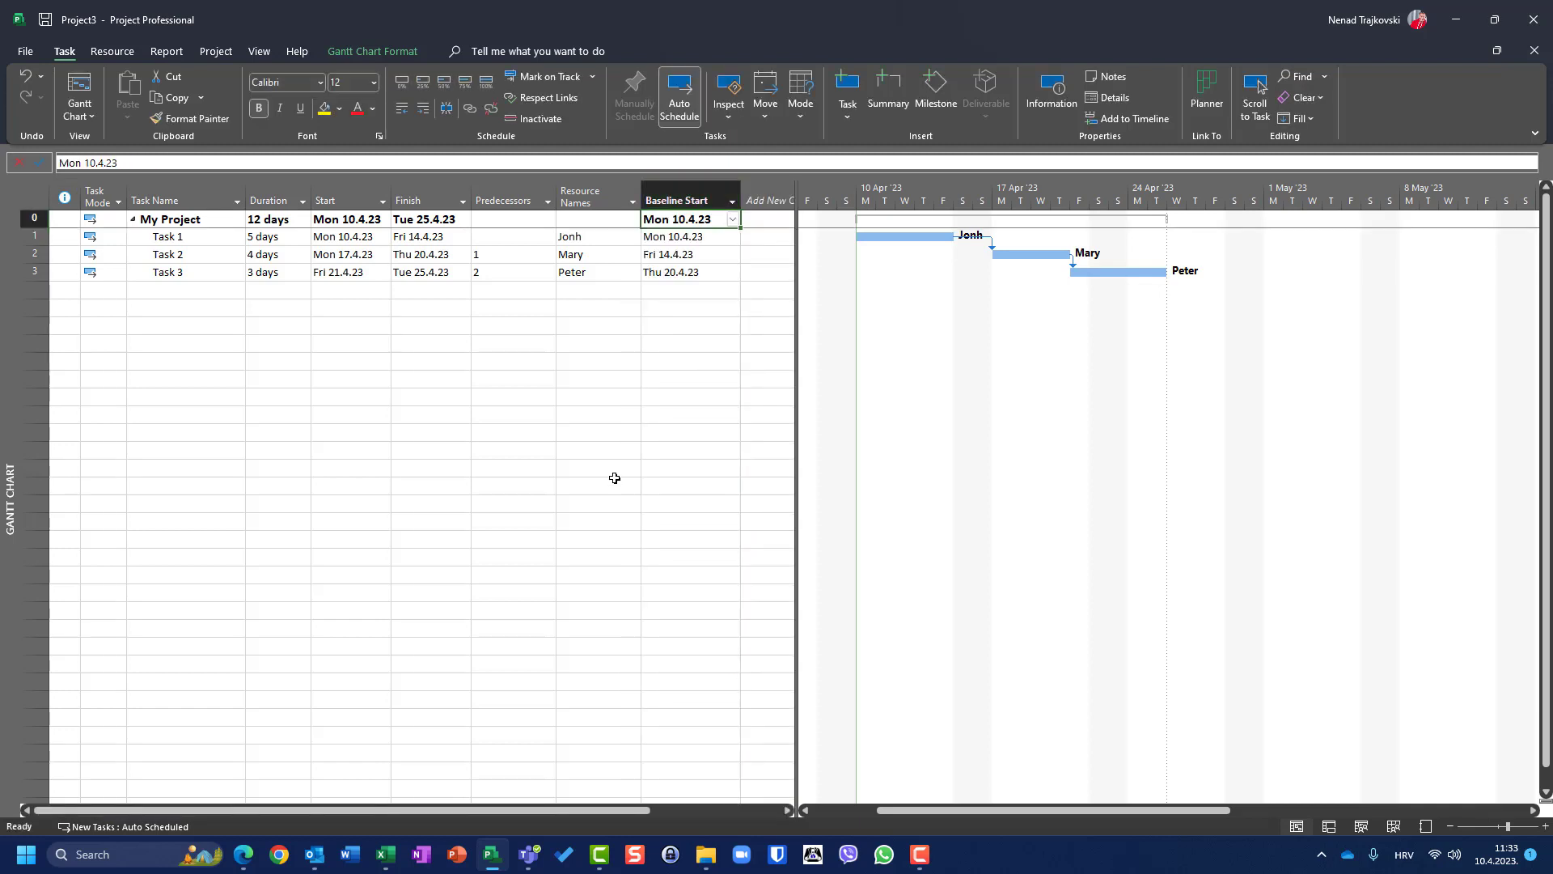
{"action": "left_click", "coordinate": [732, 202]}
{"action": "left_click", "coordinate": [731, 204]}
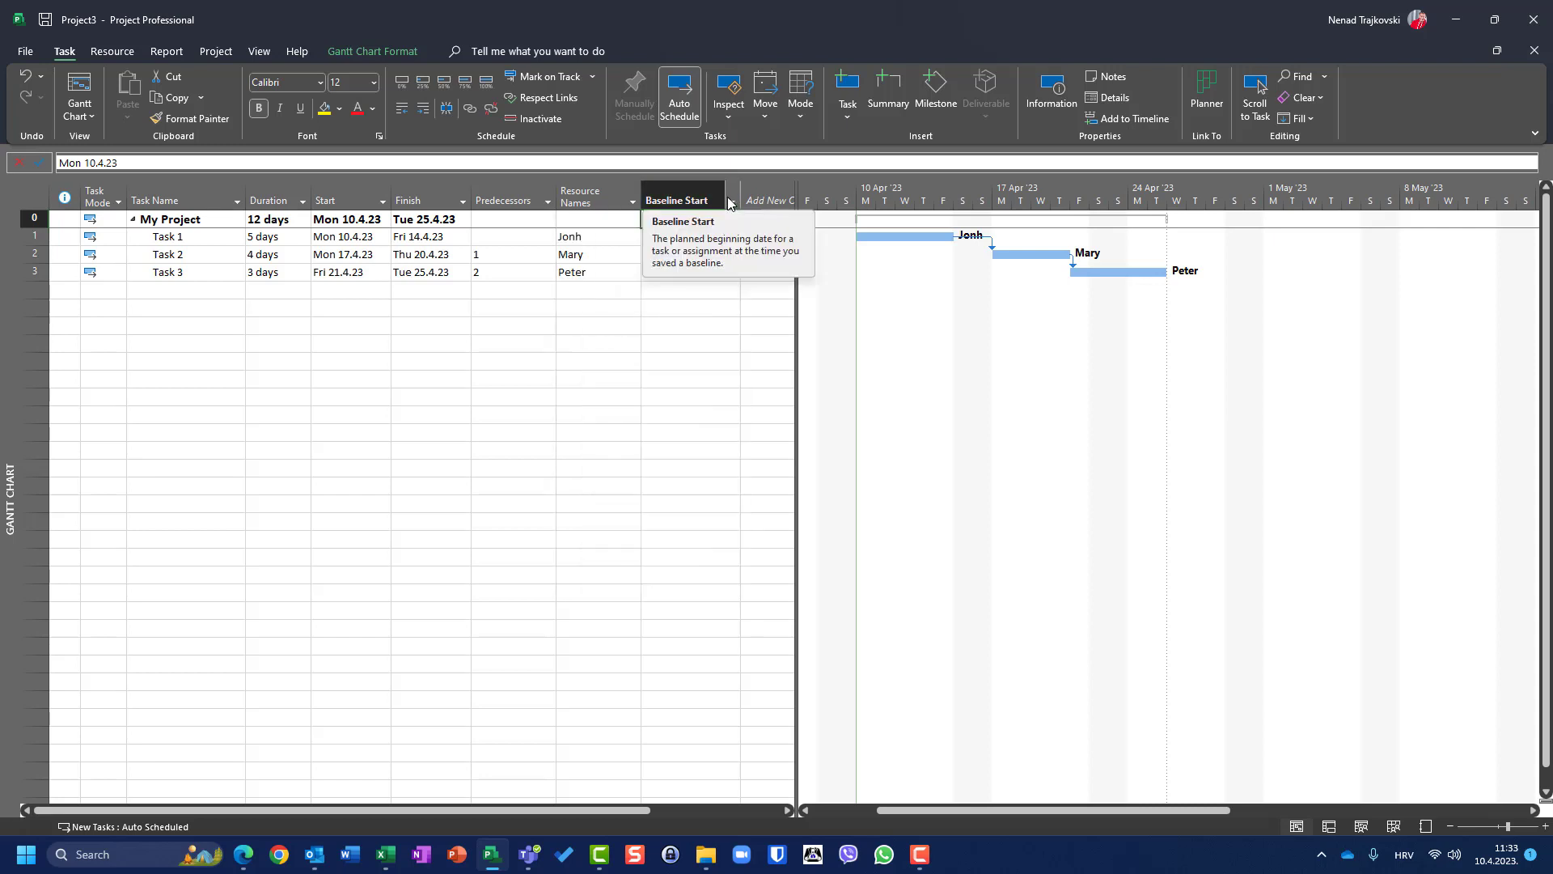
{"action": "right_click", "coordinate": [697, 195]}
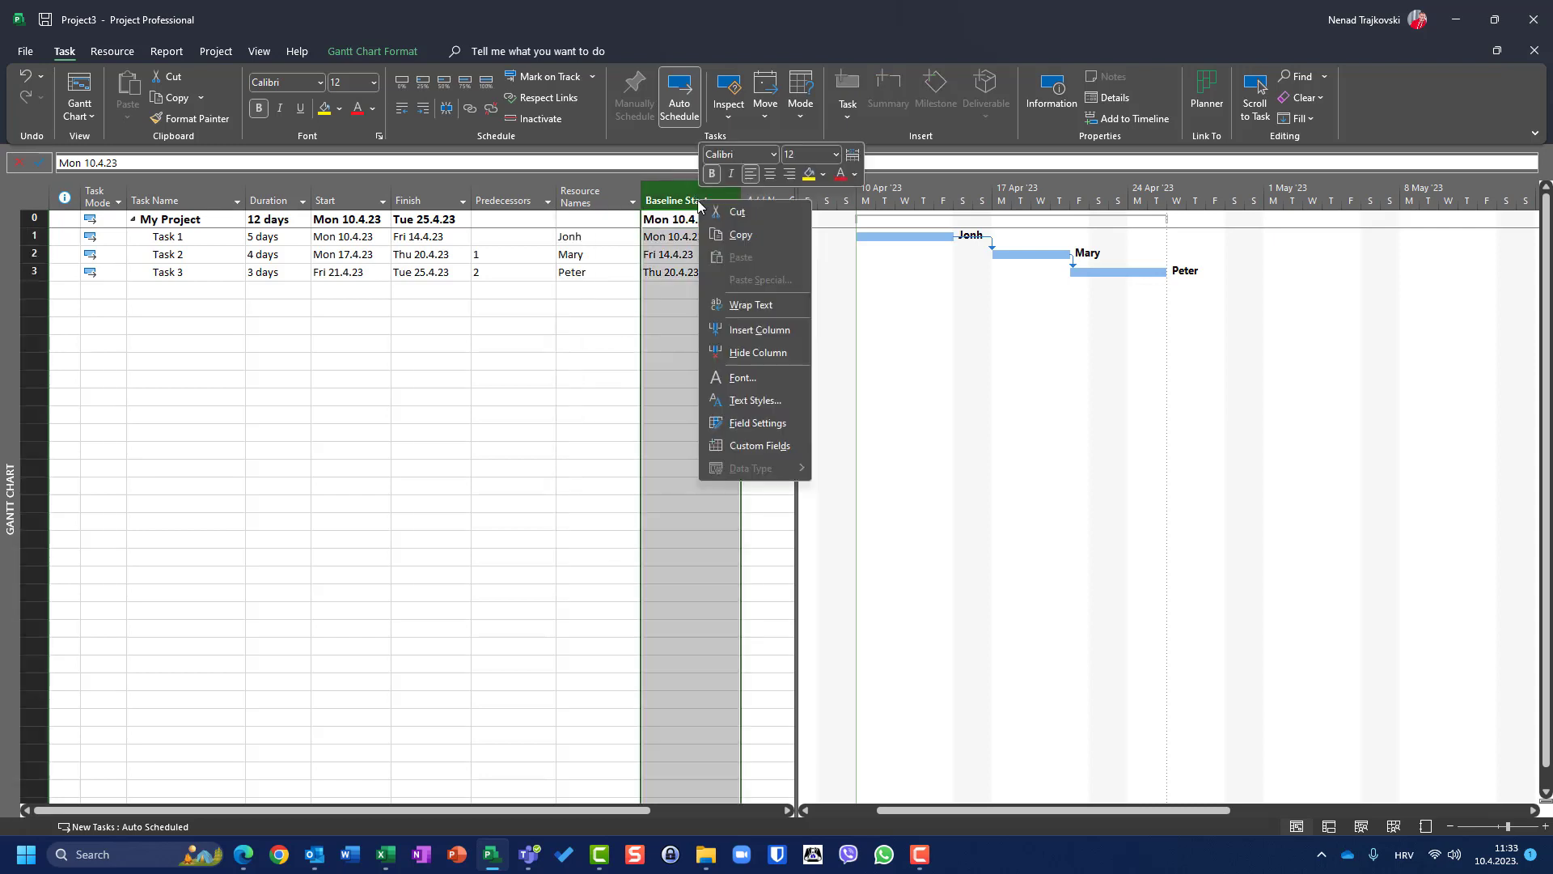
{"action": "left_click", "coordinate": [739, 314]}
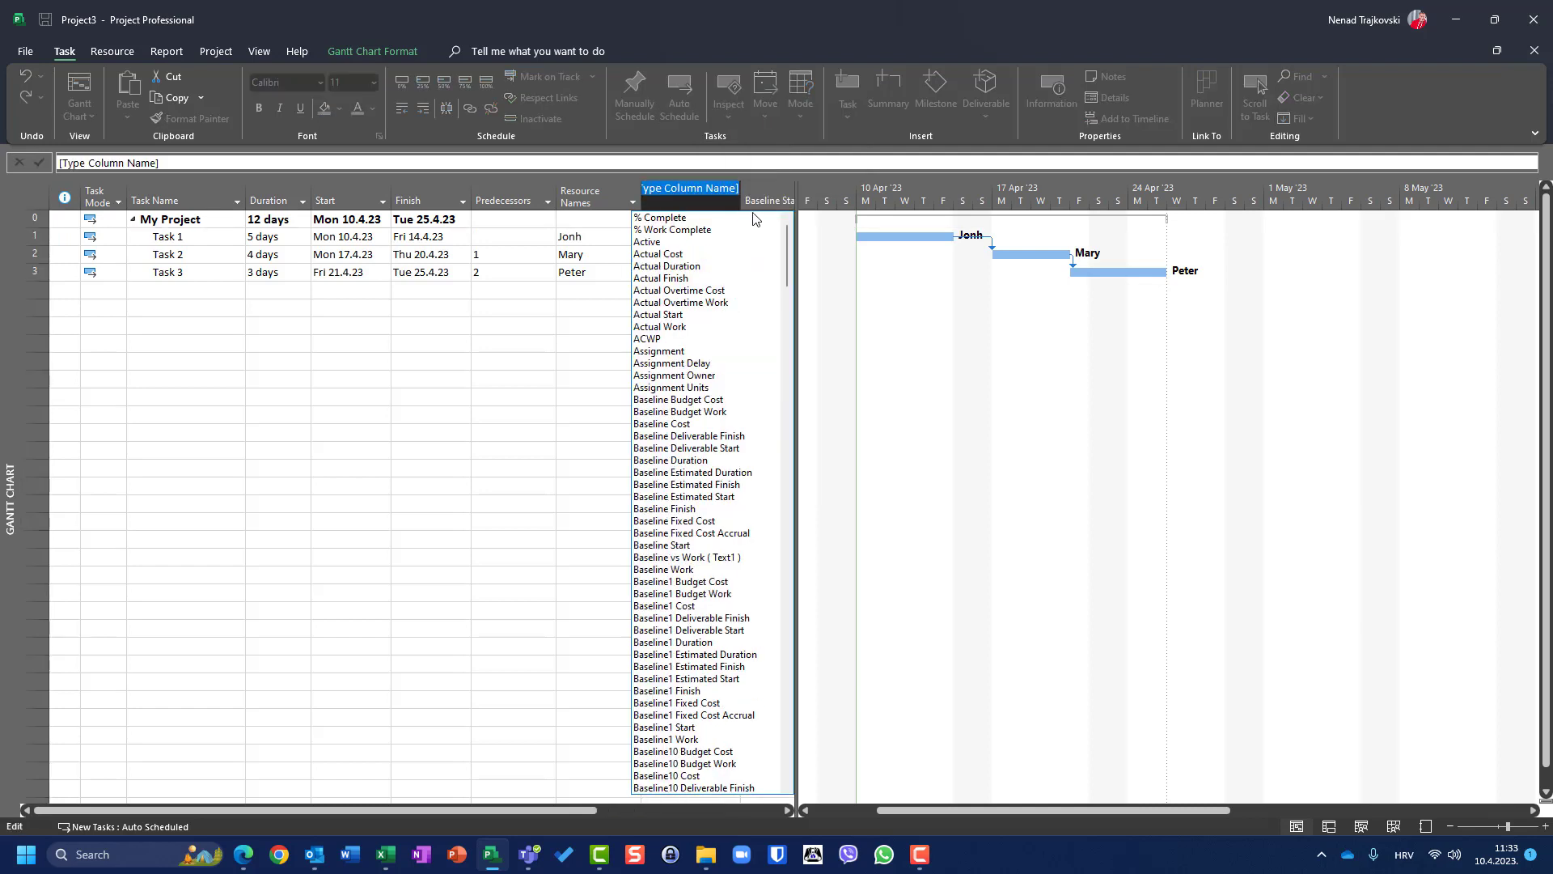
{"action": "left_click", "coordinate": [771, 197]}
{"action": "right_click", "coordinate": [771, 197]}
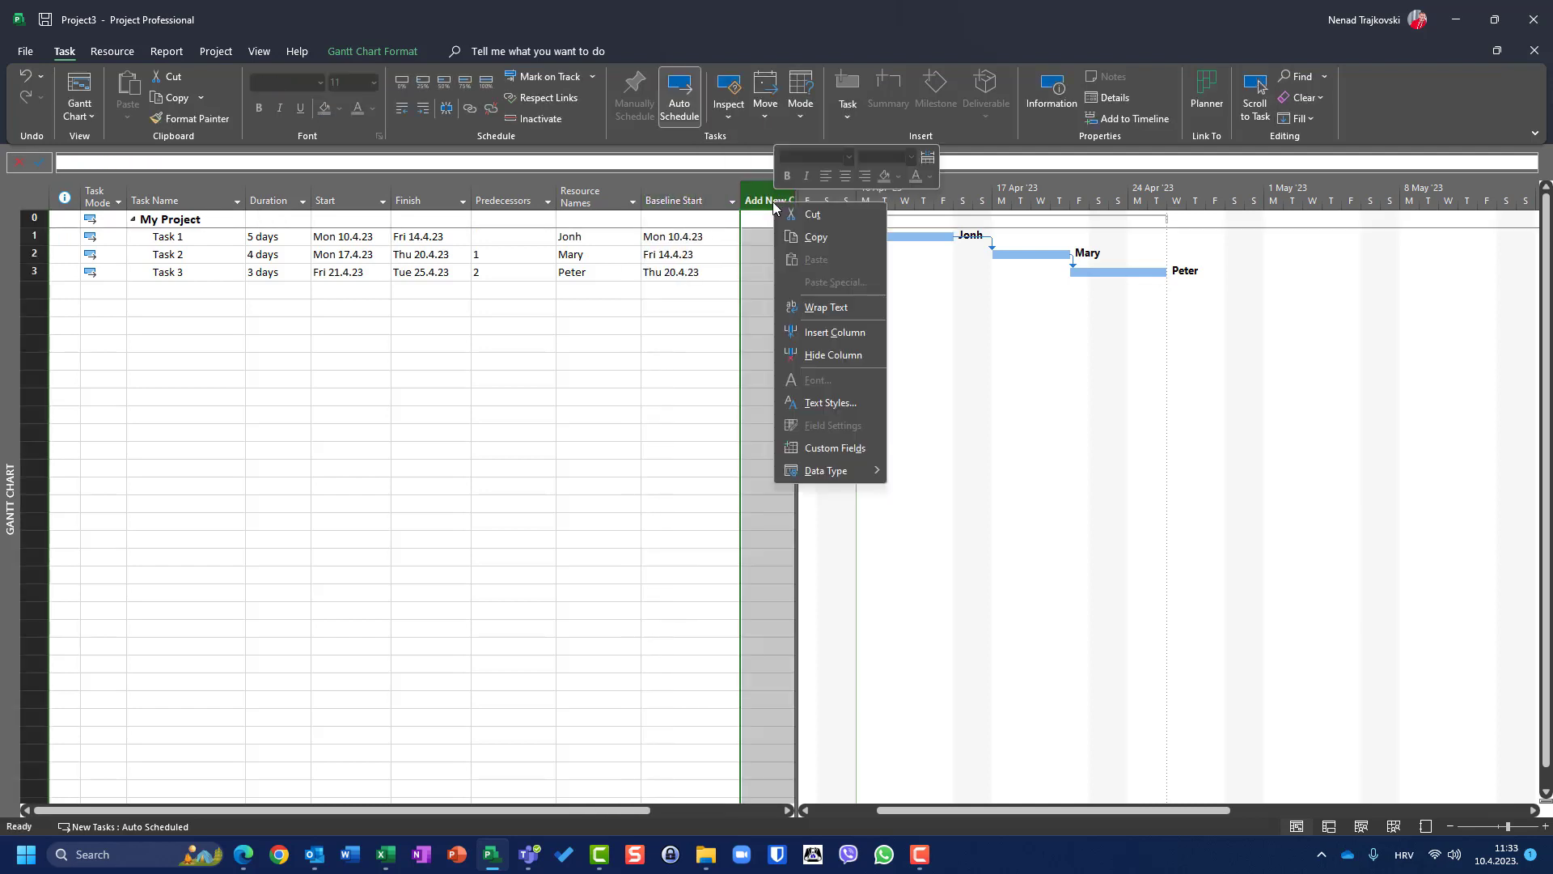
{"action": "right_click", "coordinate": [679, 194]}
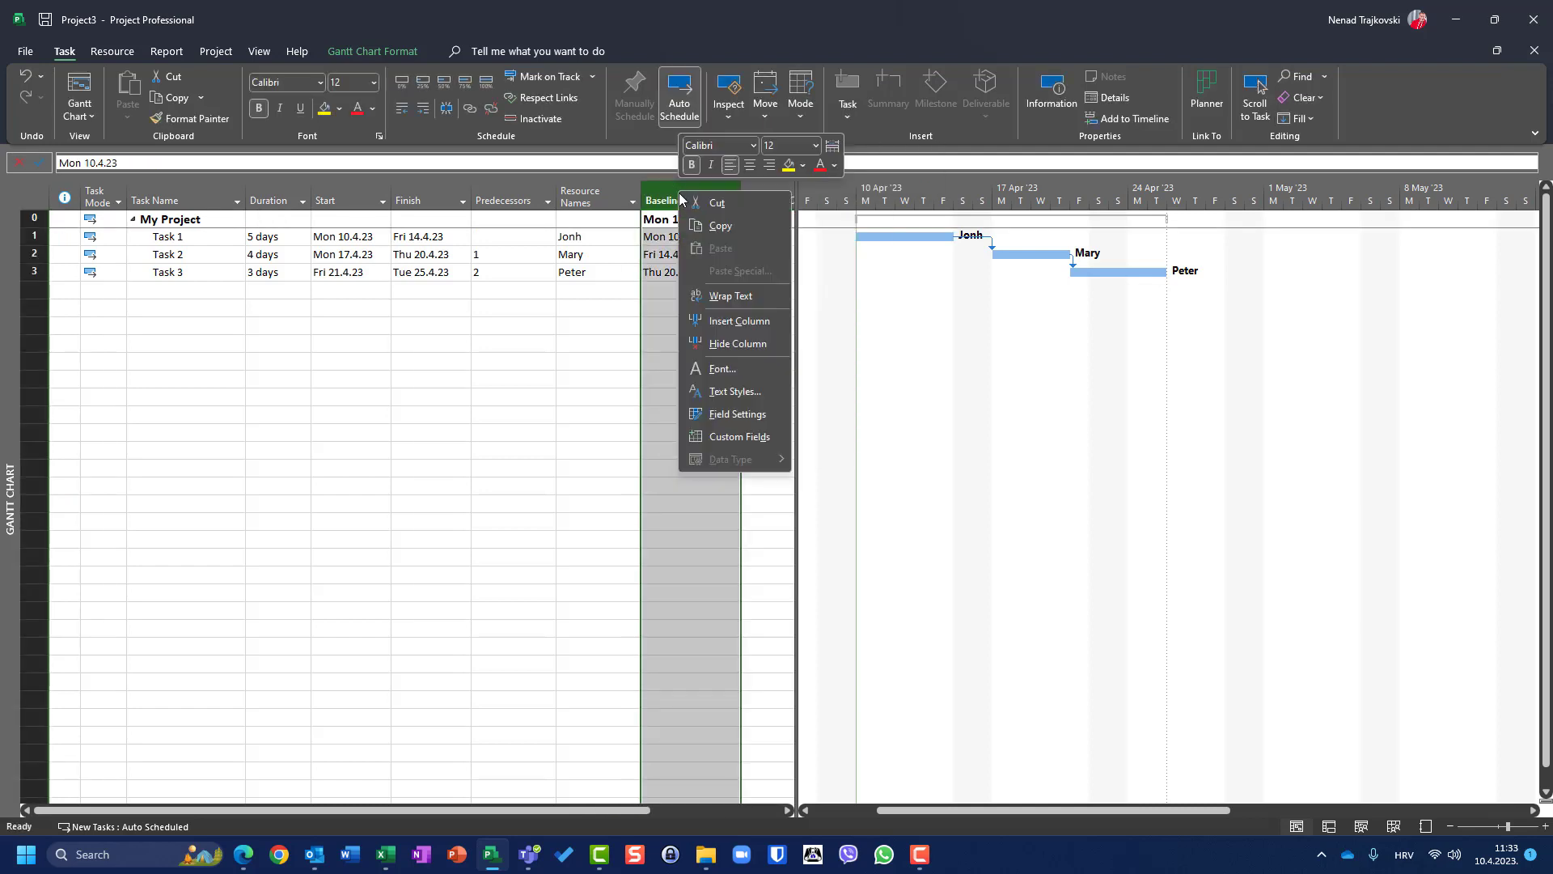
{"action": "left_click", "coordinate": [724, 345]}
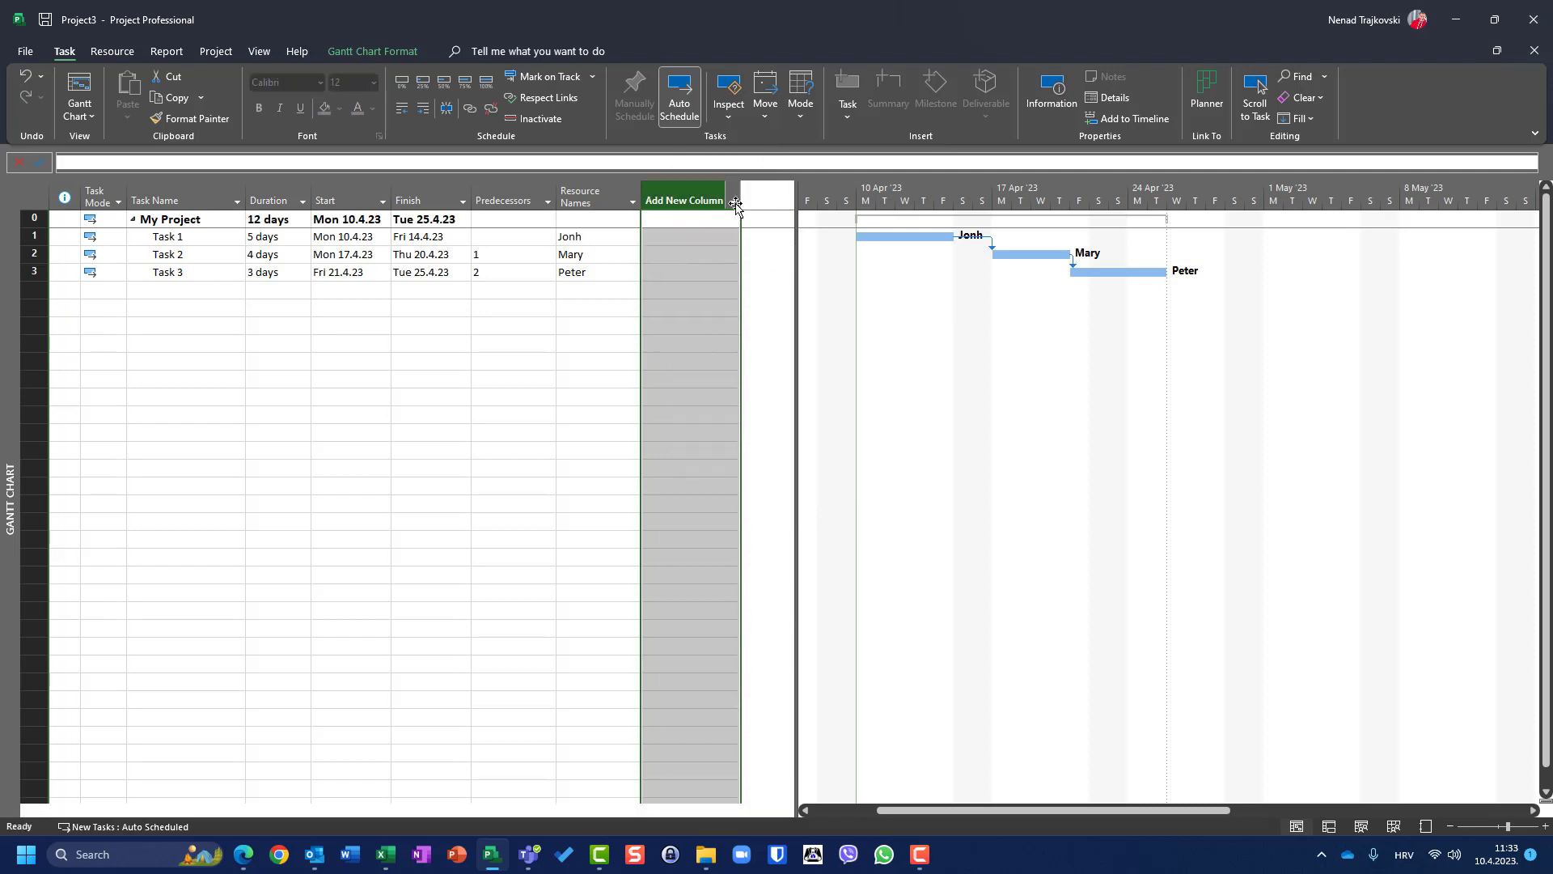
- Add the Baseline vs Work column to the Entry table and set the duration of Task 1 to 1 day
{"action": "left_click", "coordinate": [732, 201]}
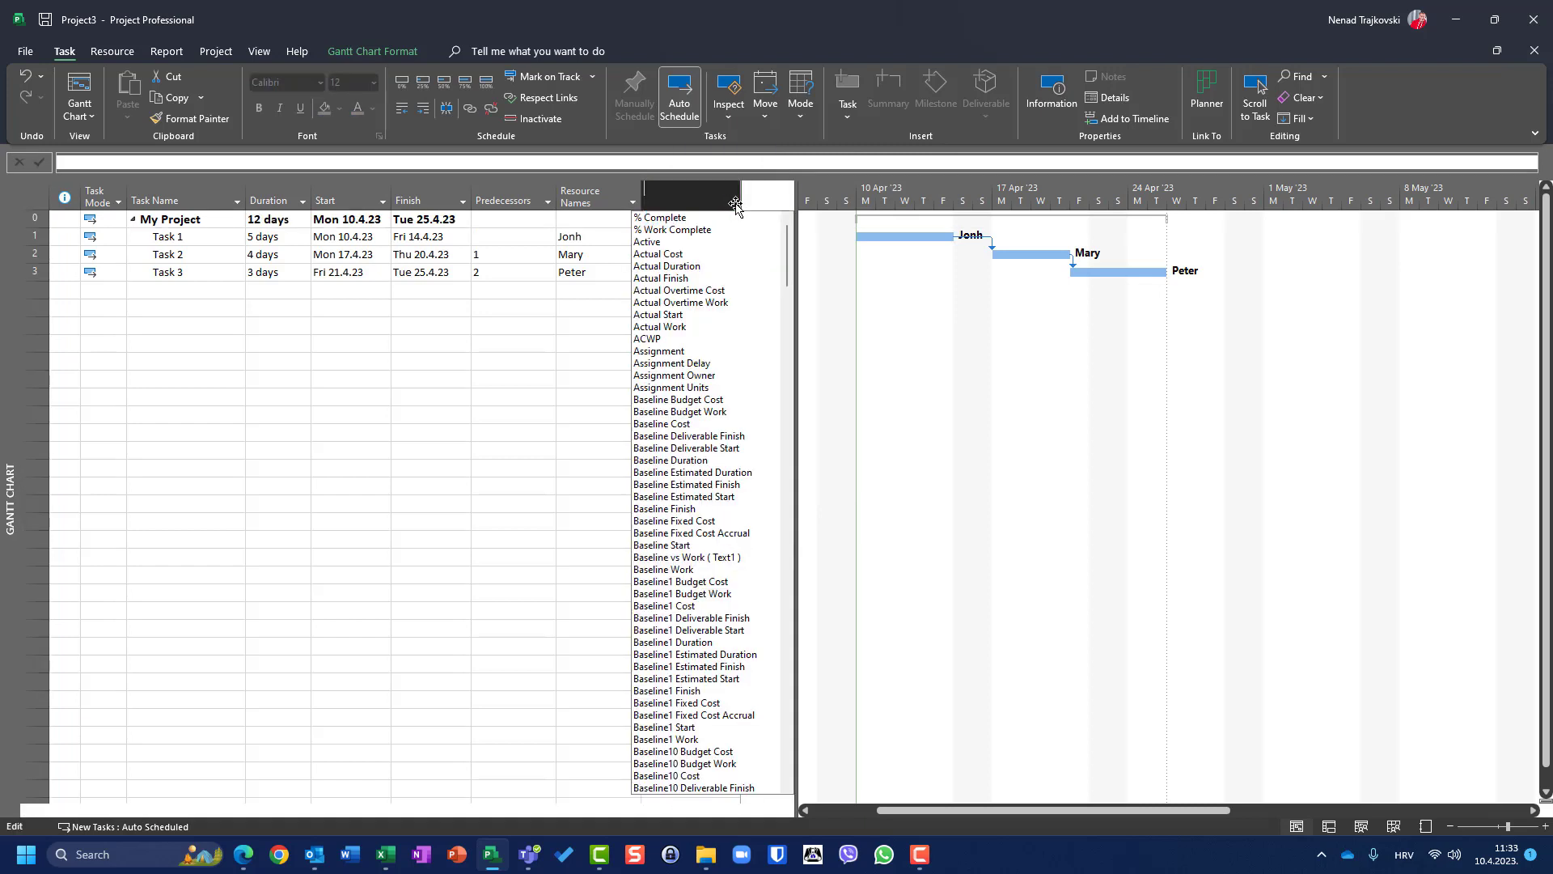
{"action": "left_click", "coordinate": [687, 557]}
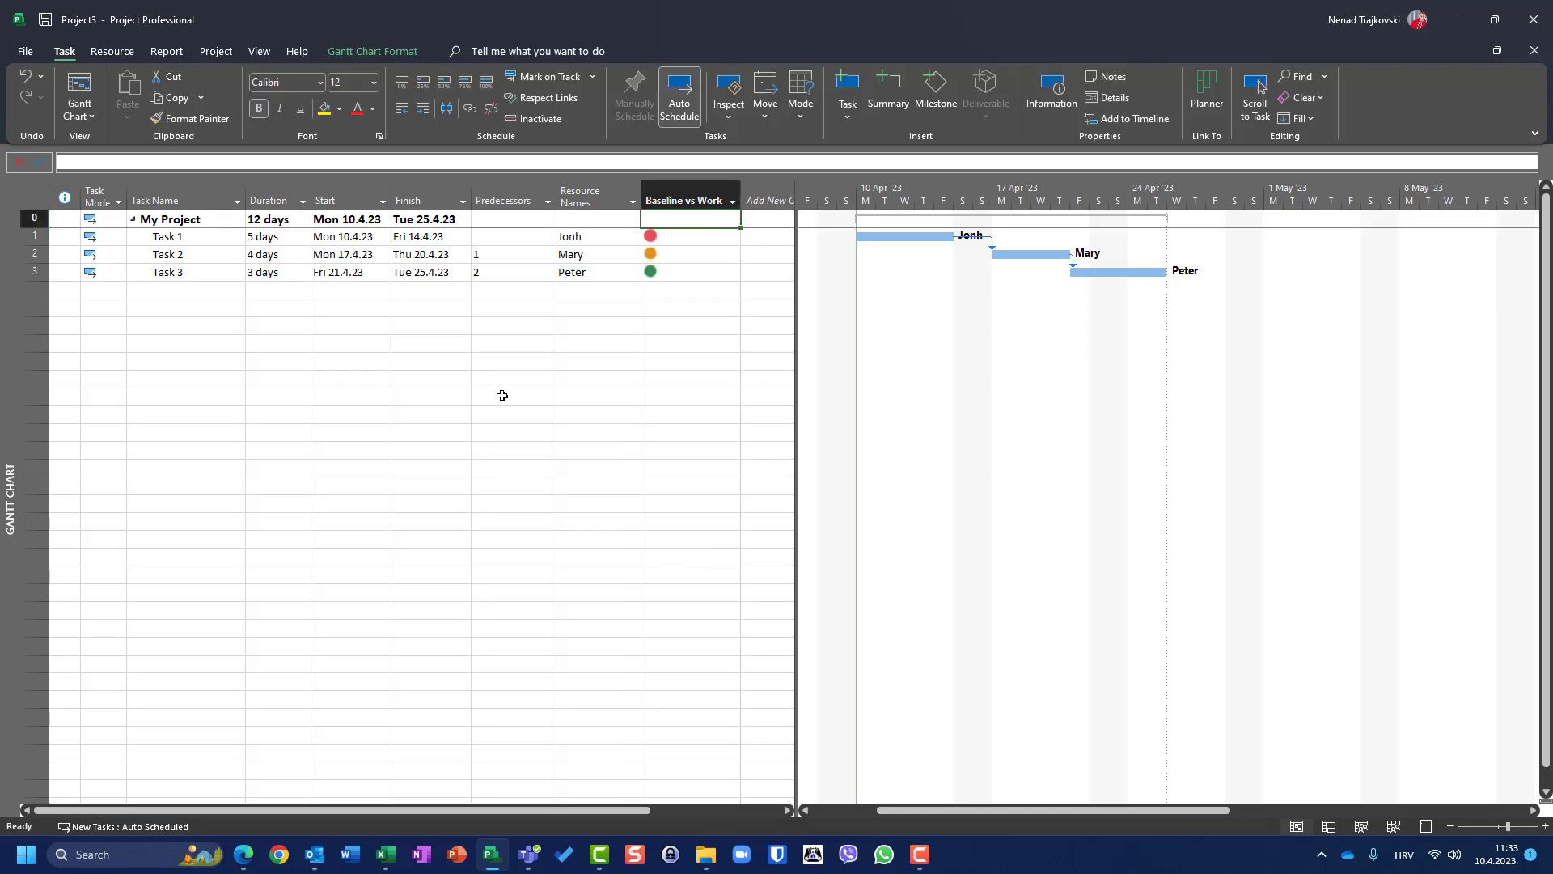
{"action": "left_click", "coordinate": [264, 235]}
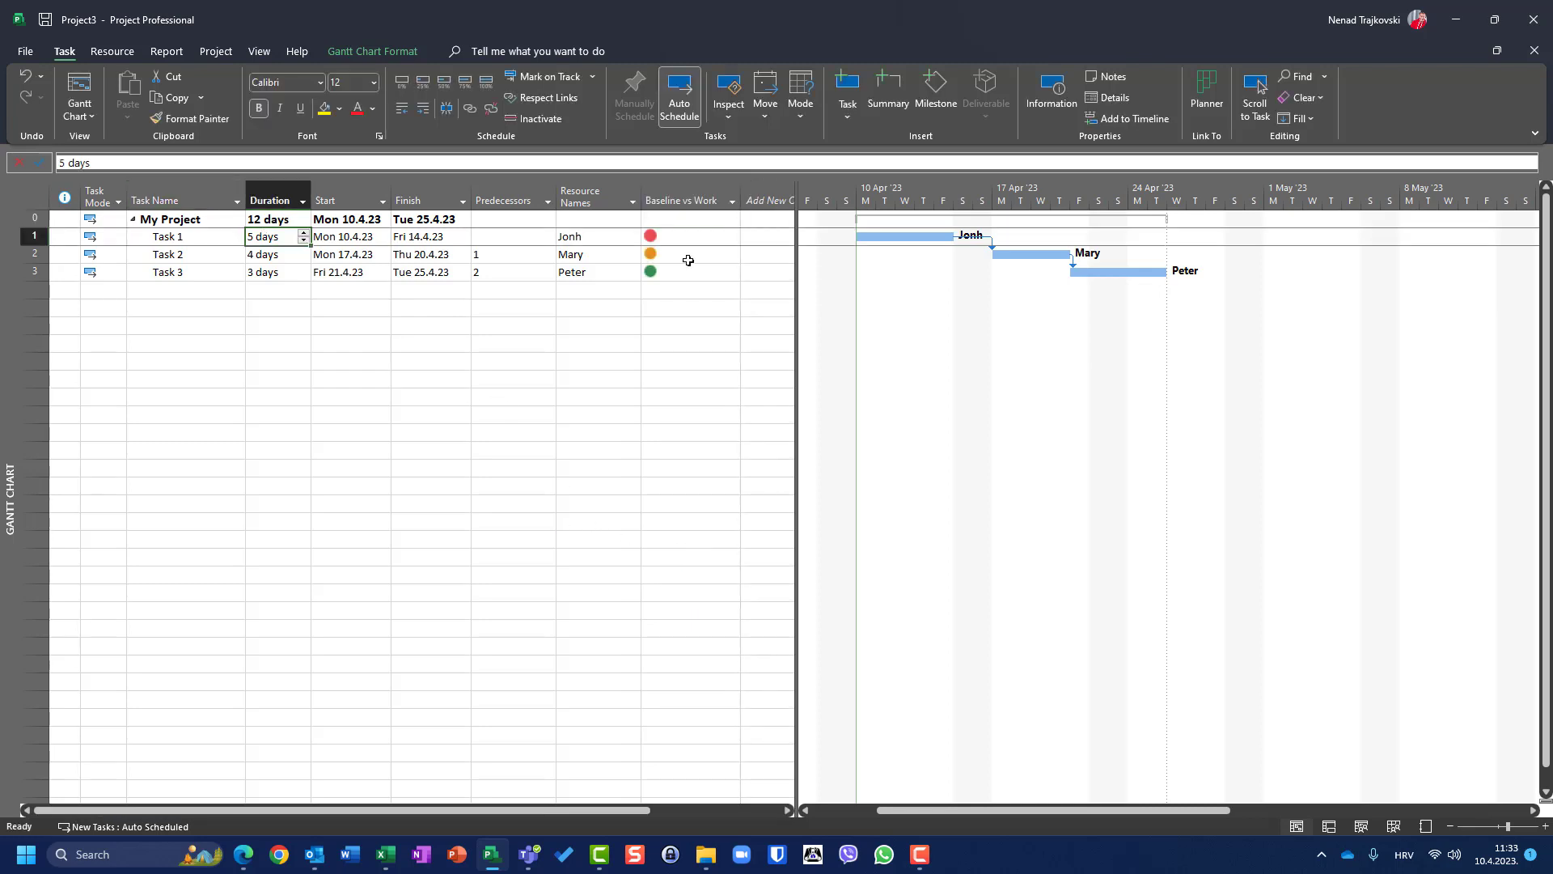
{"action": "type", "text": "1"}
{"action": "key", "text": "Return"}
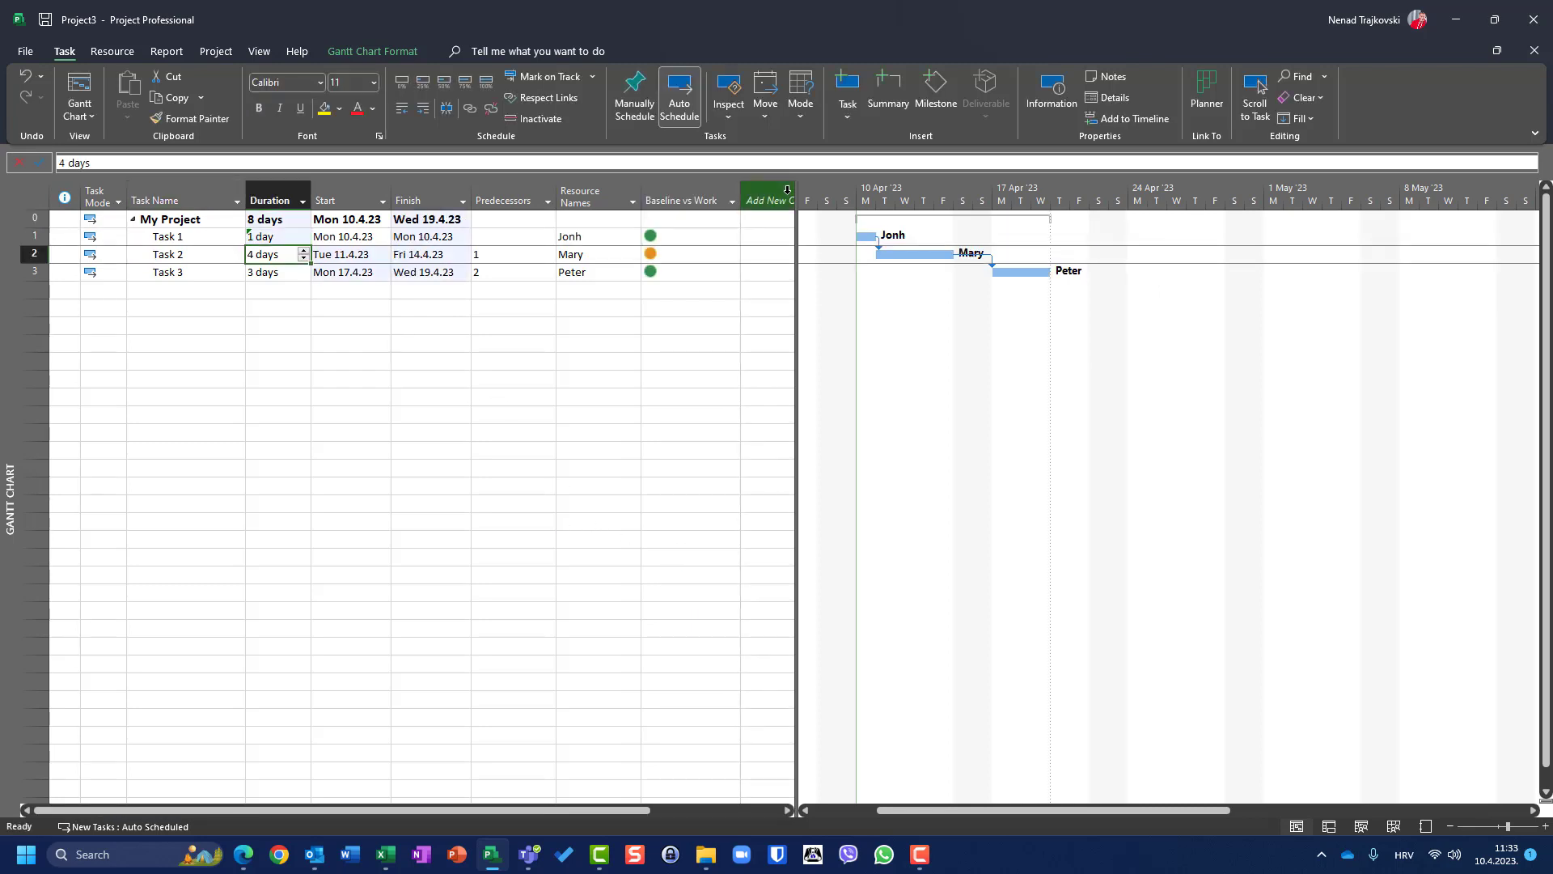
- Test the Baseline vs Work indicator by setting Task 1's duration to 2, 3, 4 and finally 5 days
{"action": "key", "text": "Up"}
{"action": "type", "text": "2"}
{"action": "key", "text": "Return"}
{"action": "key", "text": "Up"}
{"action": "type", "text": "3"}
{"action": "key", "text": "Return"}
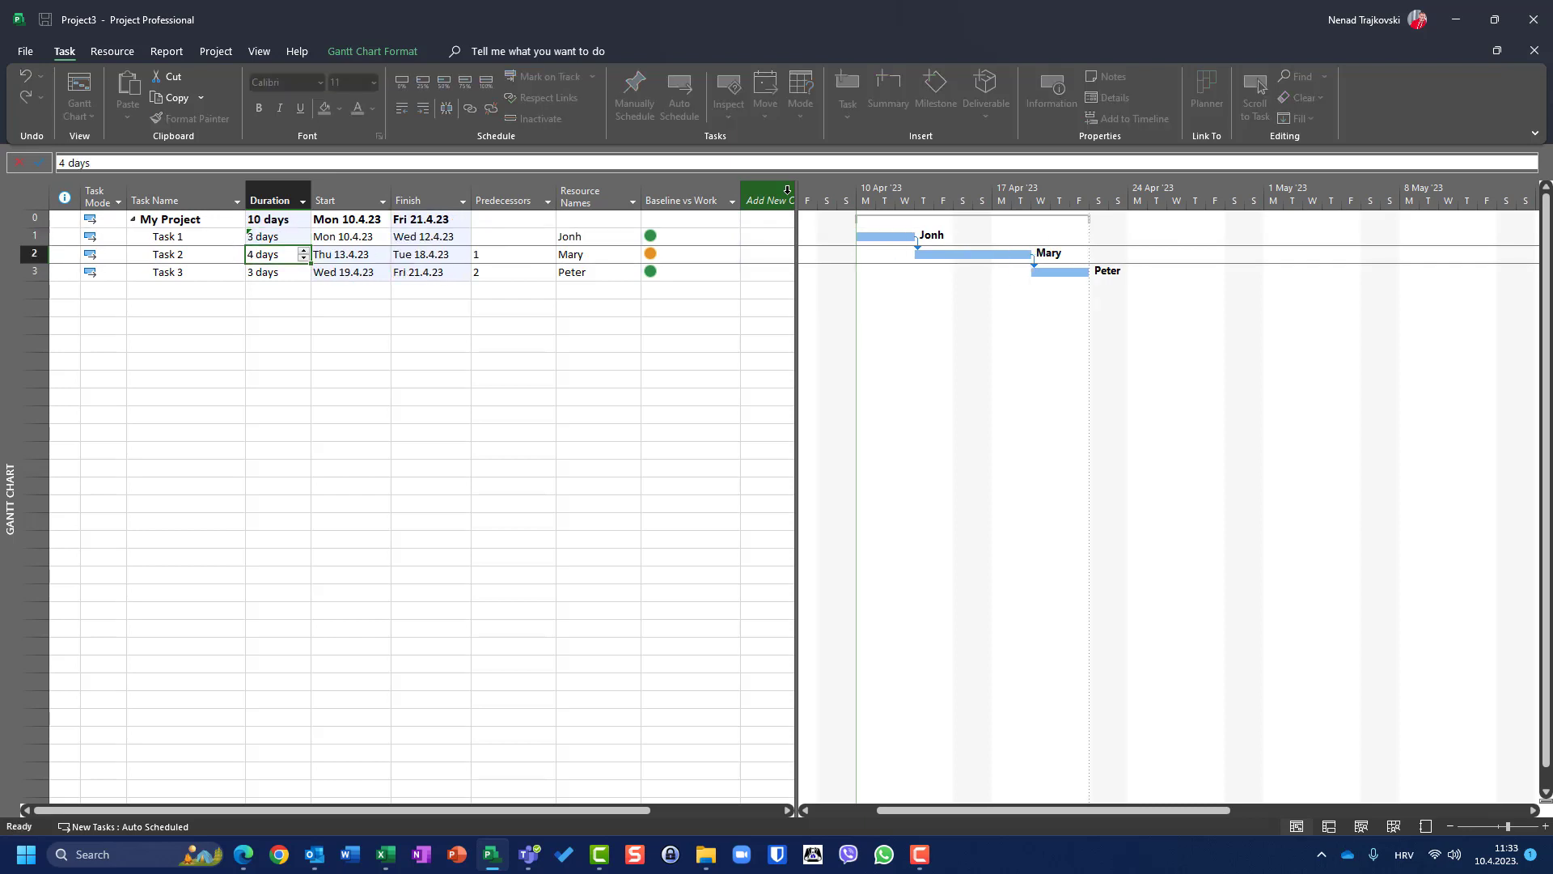
{"action": "key", "text": "Up"}
{"action": "type", "text": "4"}
{"action": "key", "text": "Return"}
{"action": "key", "text": "Up"}
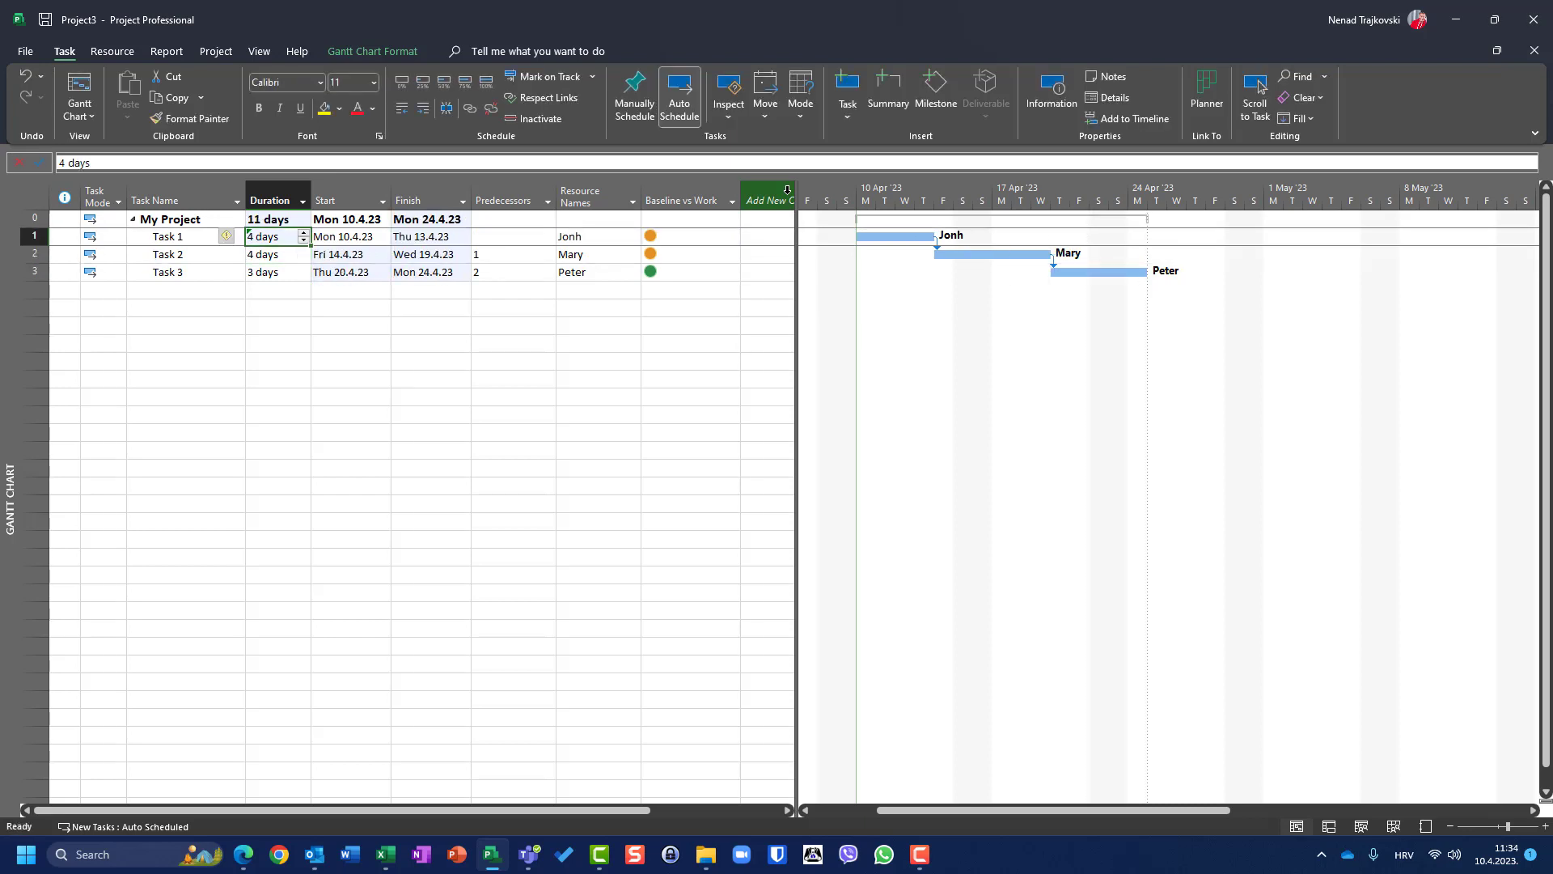
{"action": "type", "text": "5"}
{"action": "key", "text": "Return"}
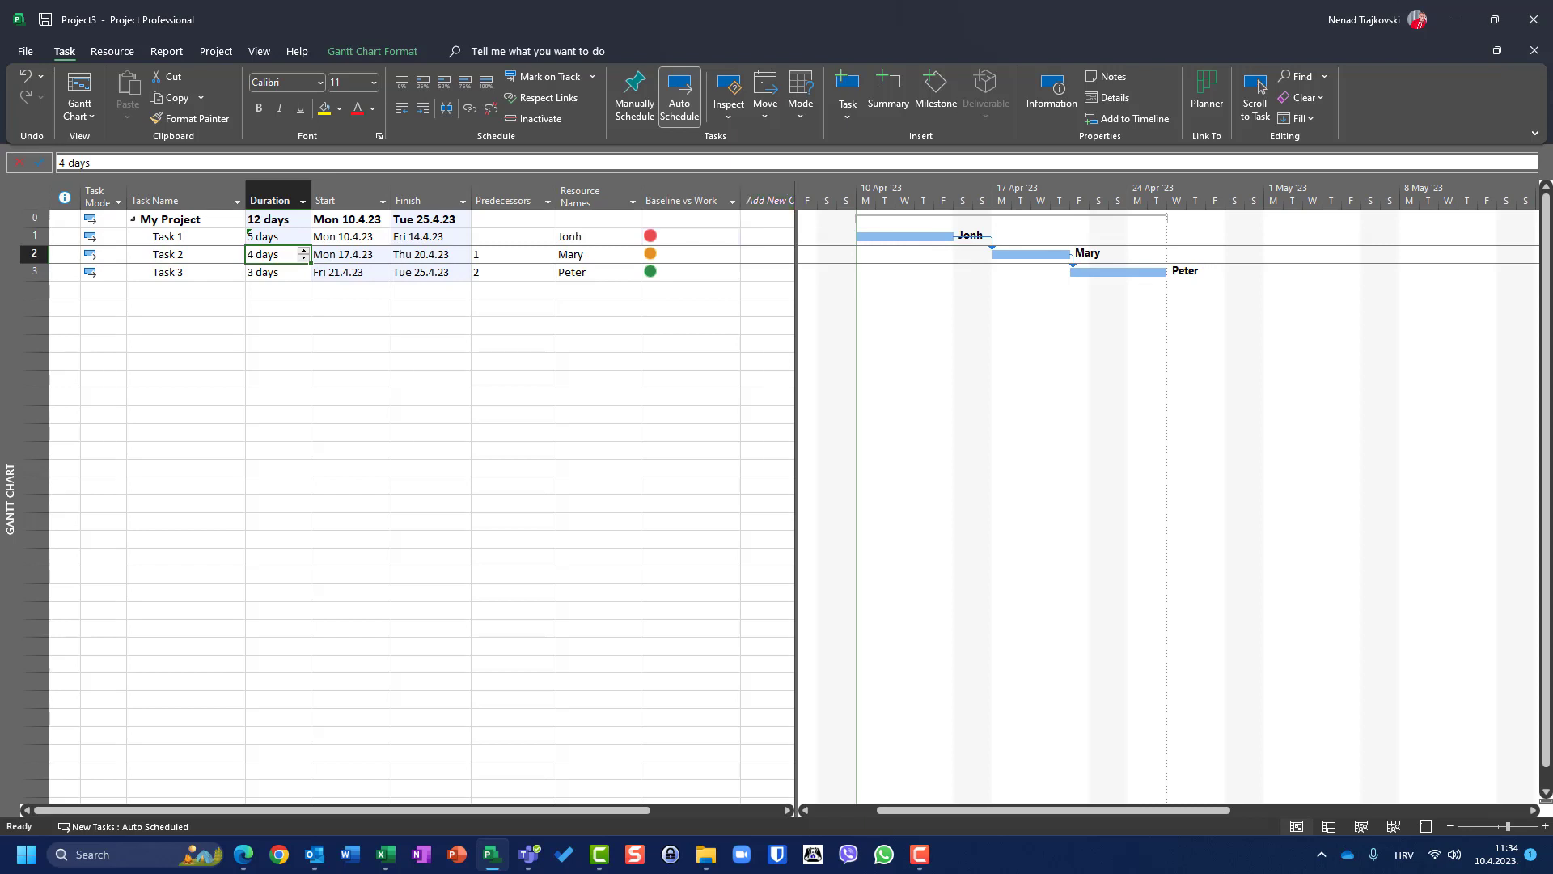
- Test the indicator on Task 2 with durations of 1 day and 8 days, and return its duration to 4 days
{"action": "type", "text": "1"}
{"action": "key", "text": "Return"}
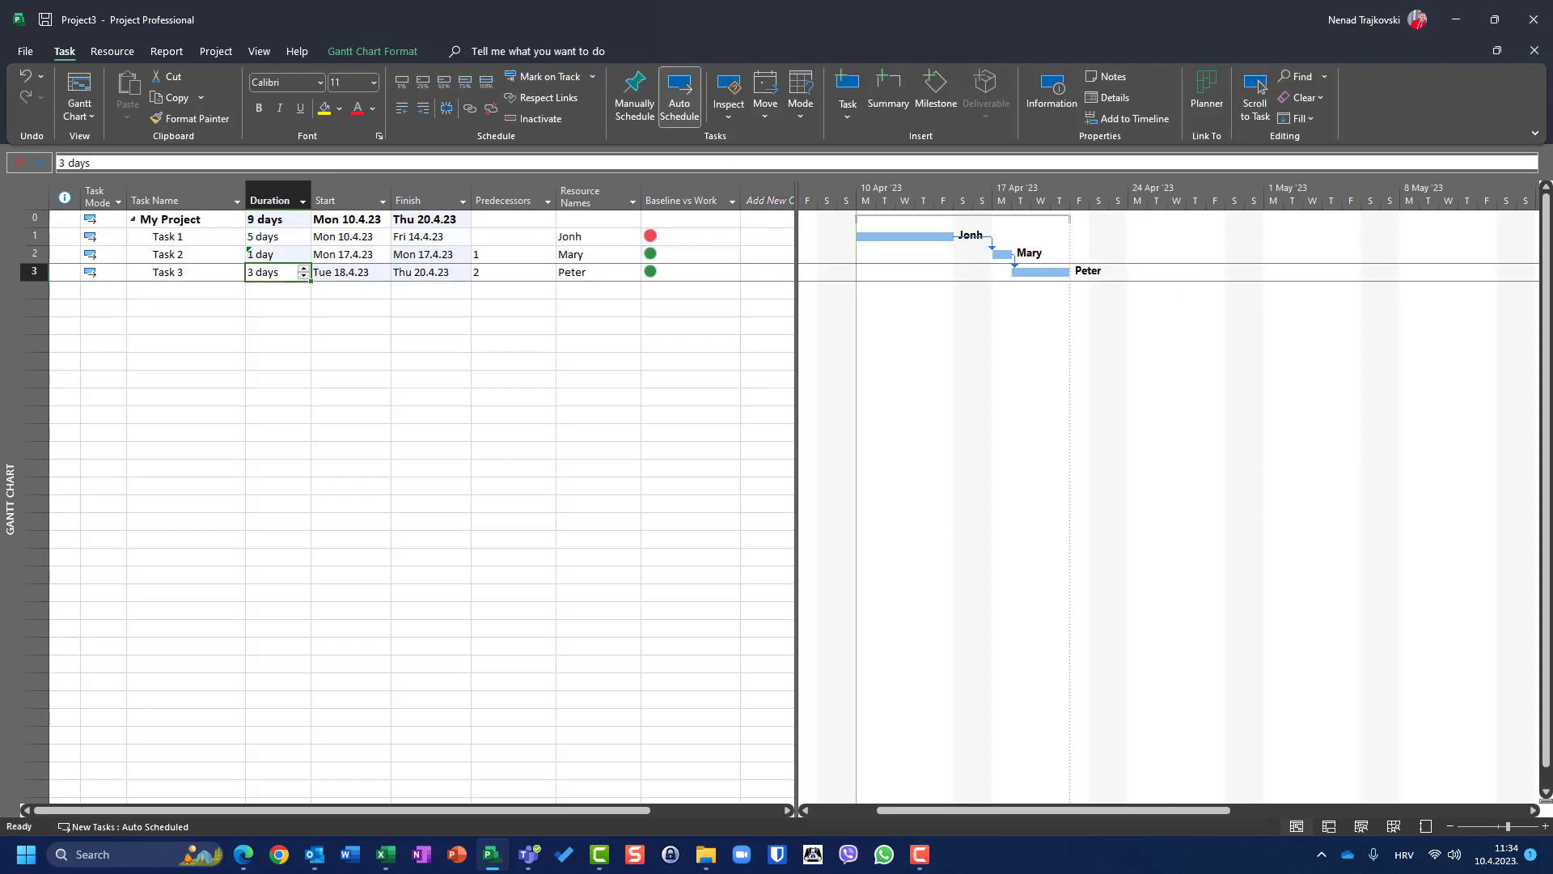
{"action": "key", "text": "Up"}
{"action": "type", "text": "8"}
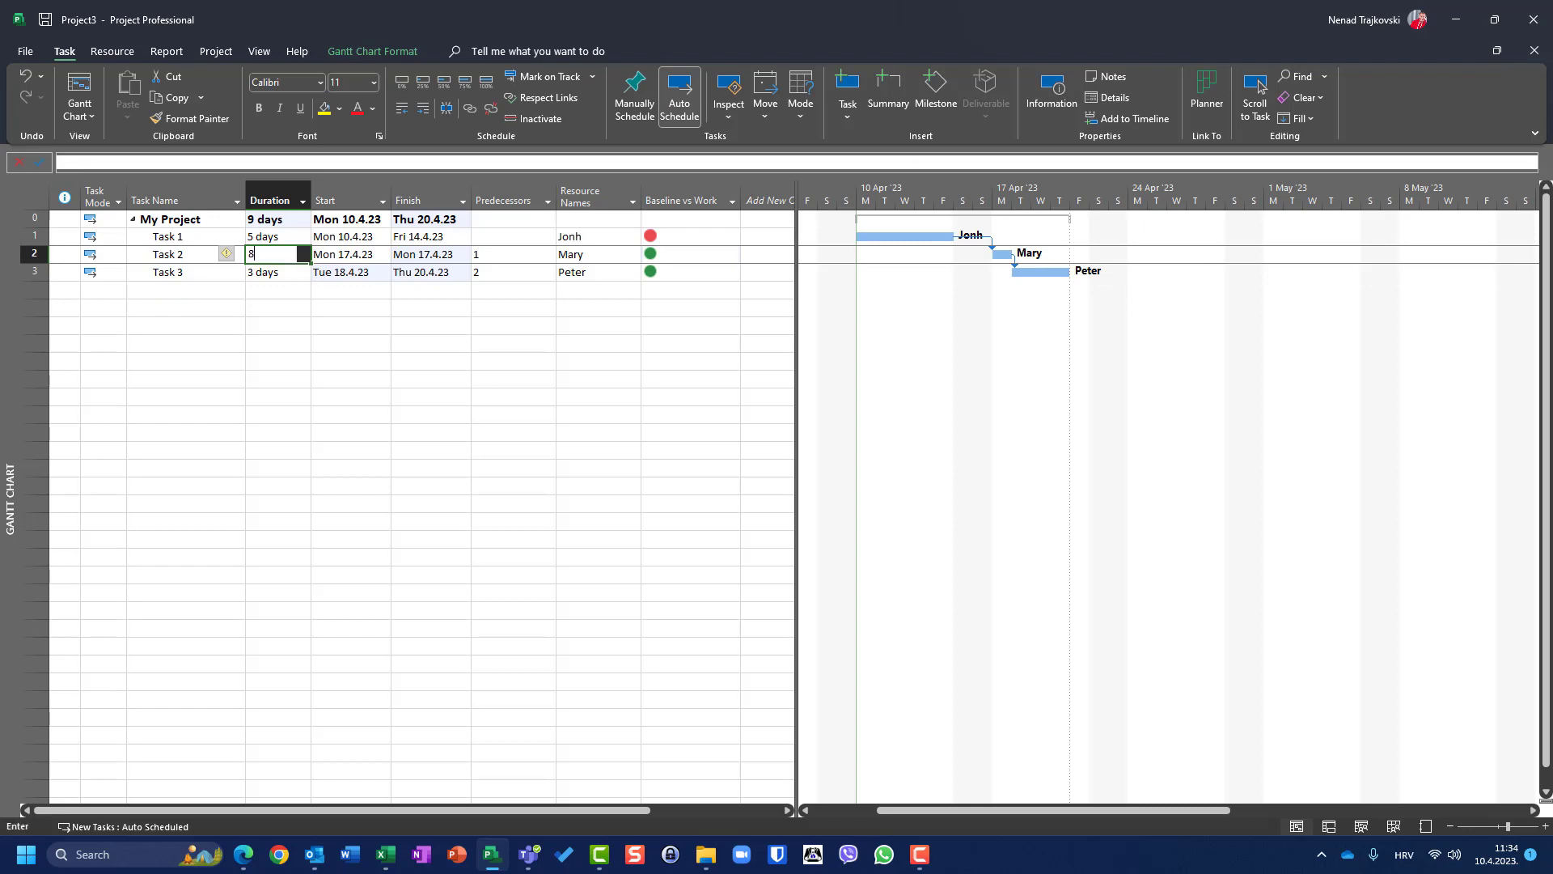
{"action": "key", "text": "Return"}
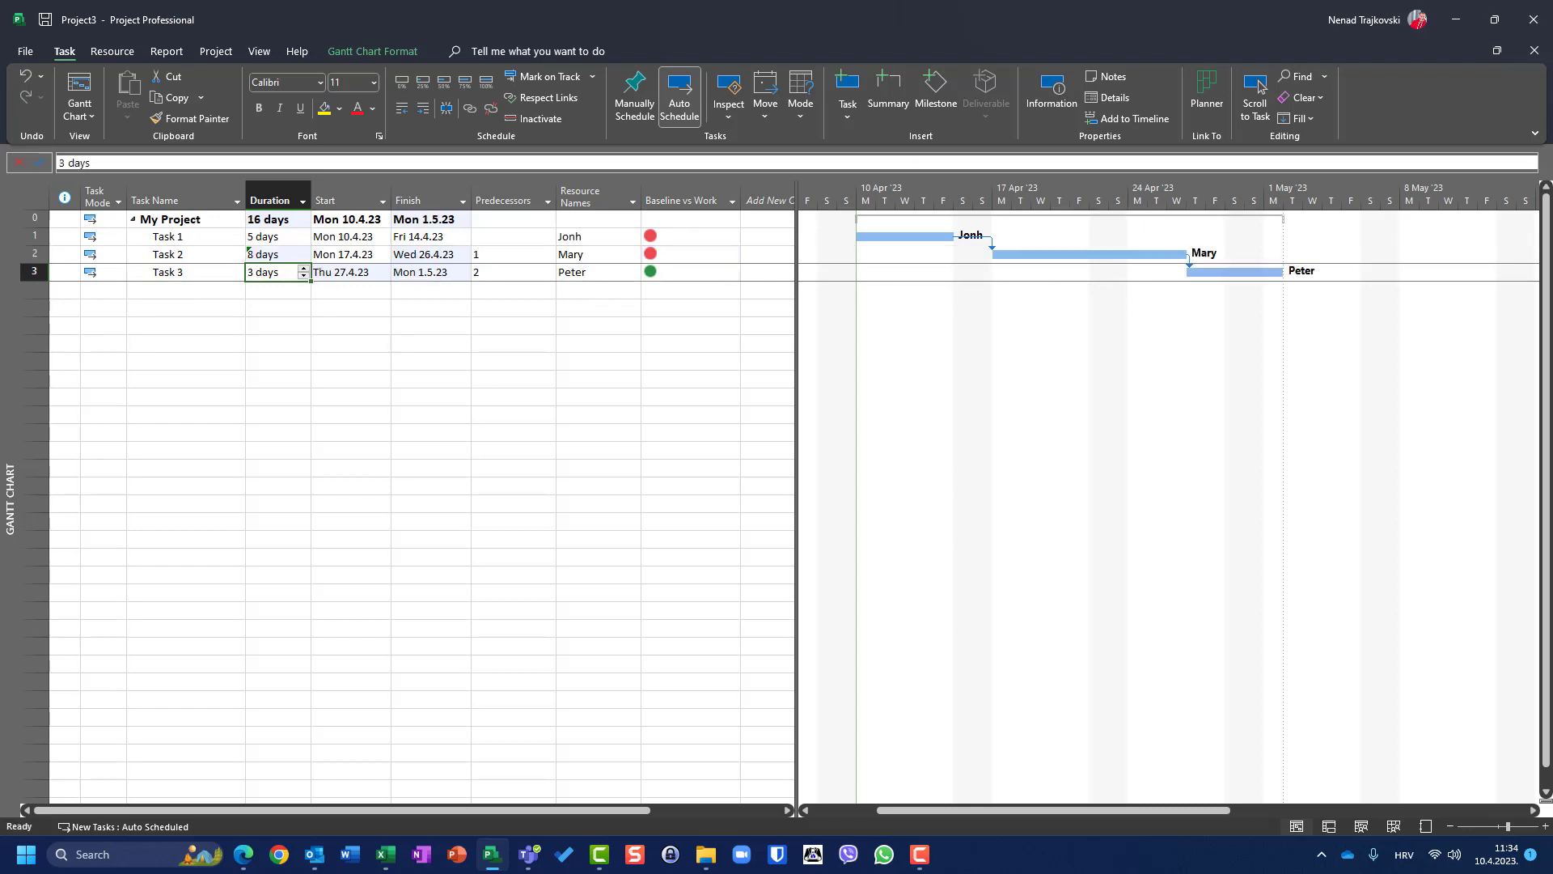
{"action": "key", "text": "Up"}
{"action": "type", "text": "4"}
{"action": "key", "text": "Return"}
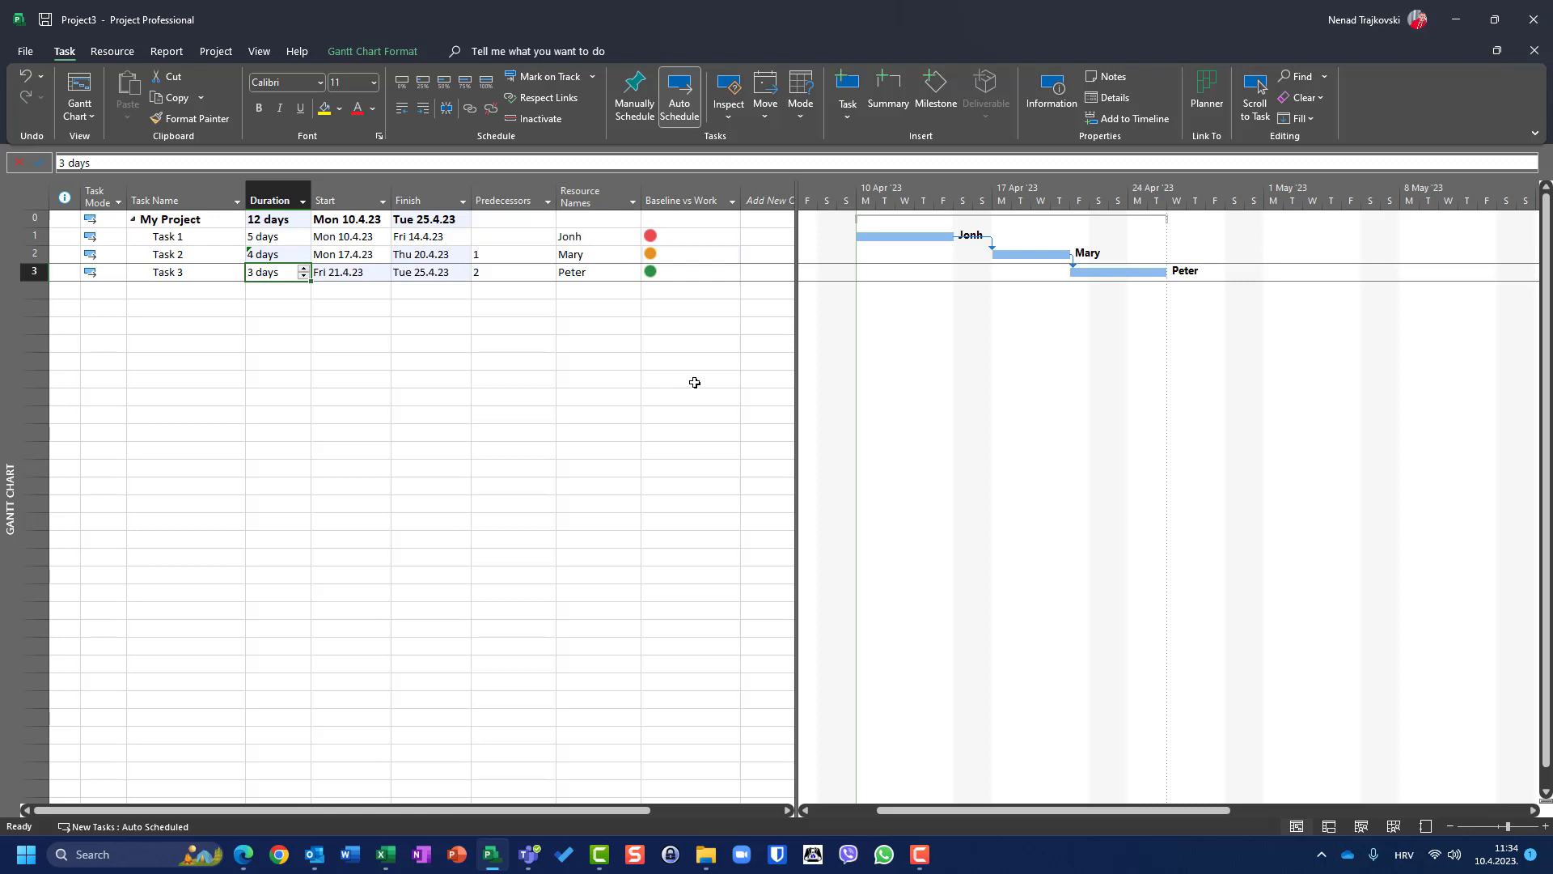
- Switch to the Work table and compare each task's work, baseline and variance with its Baseline vs Work indicator
{"action": "right_click", "coordinate": [31, 185]}
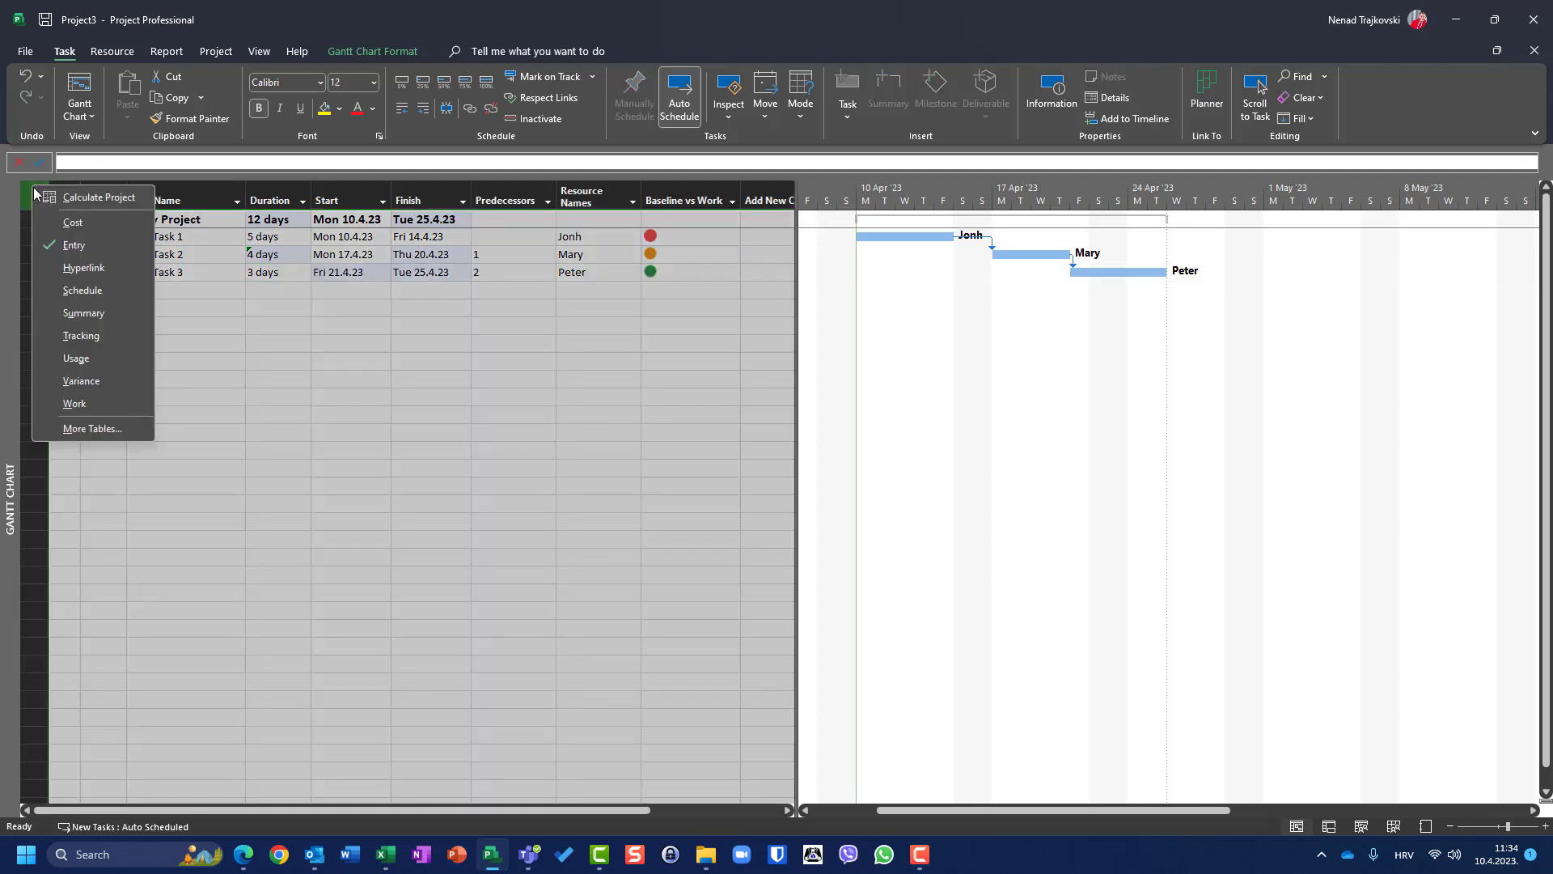
{"action": "left_click", "coordinate": [87, 408]}
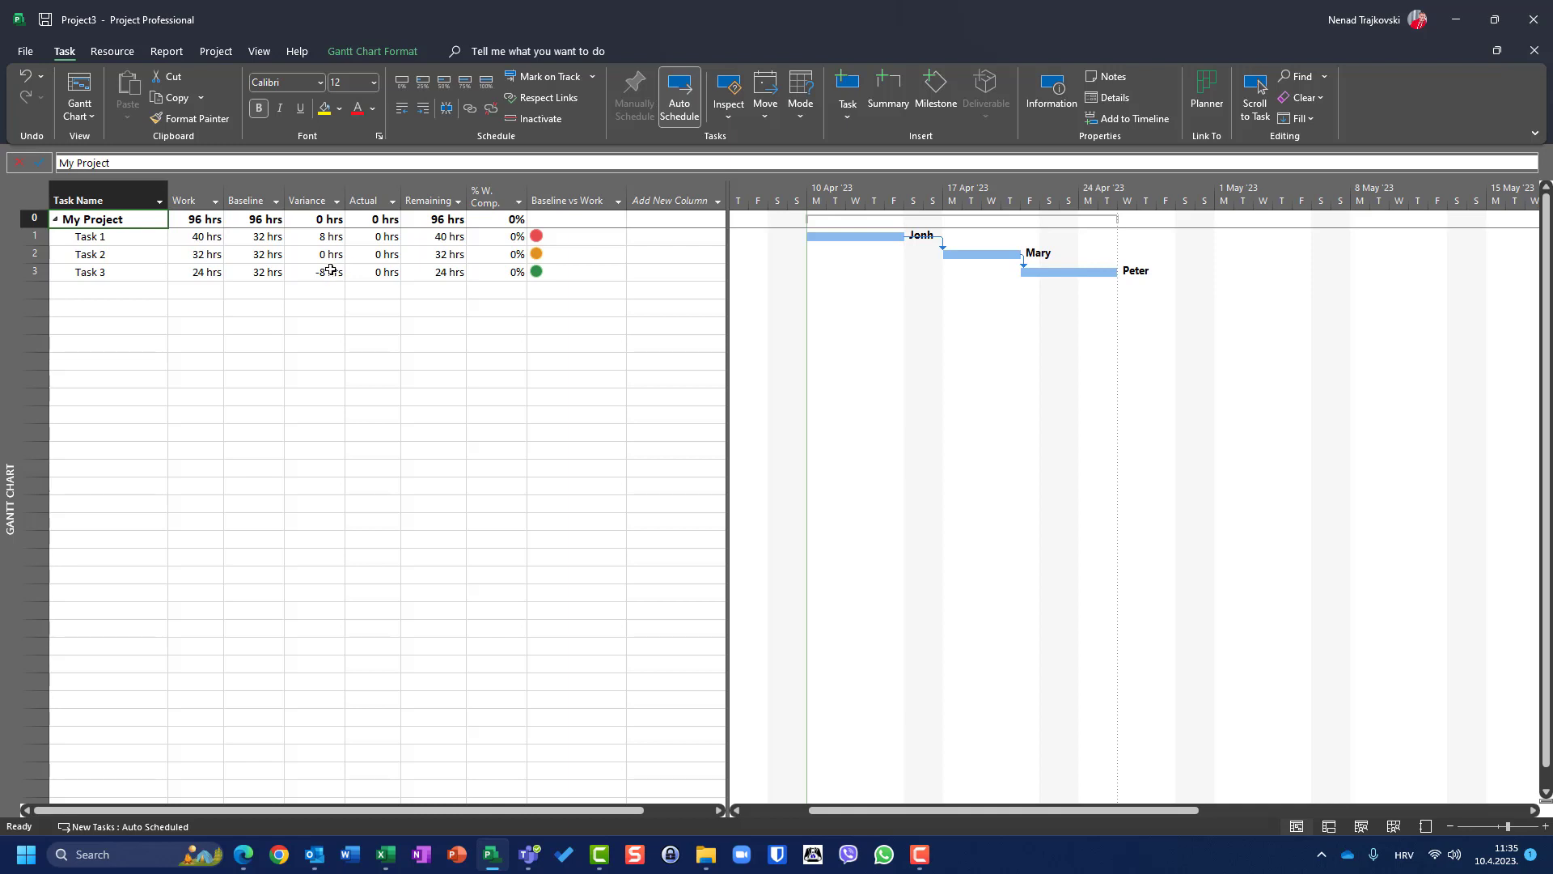
{"action": "left_click", "coordinate": [582, 251]}
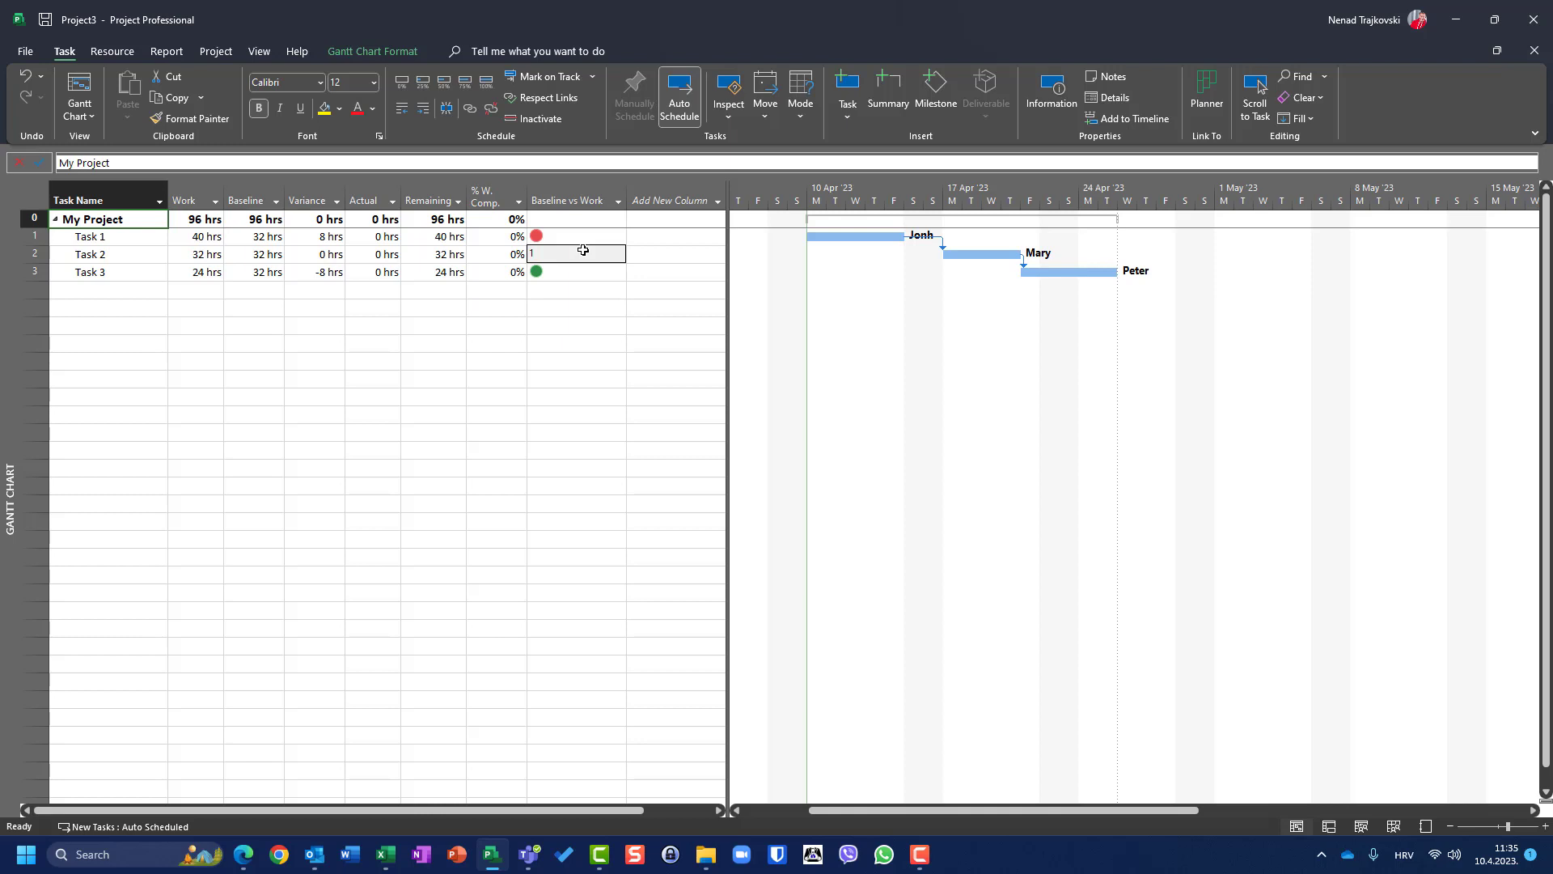
{"action": "key", "text": "Escape"}
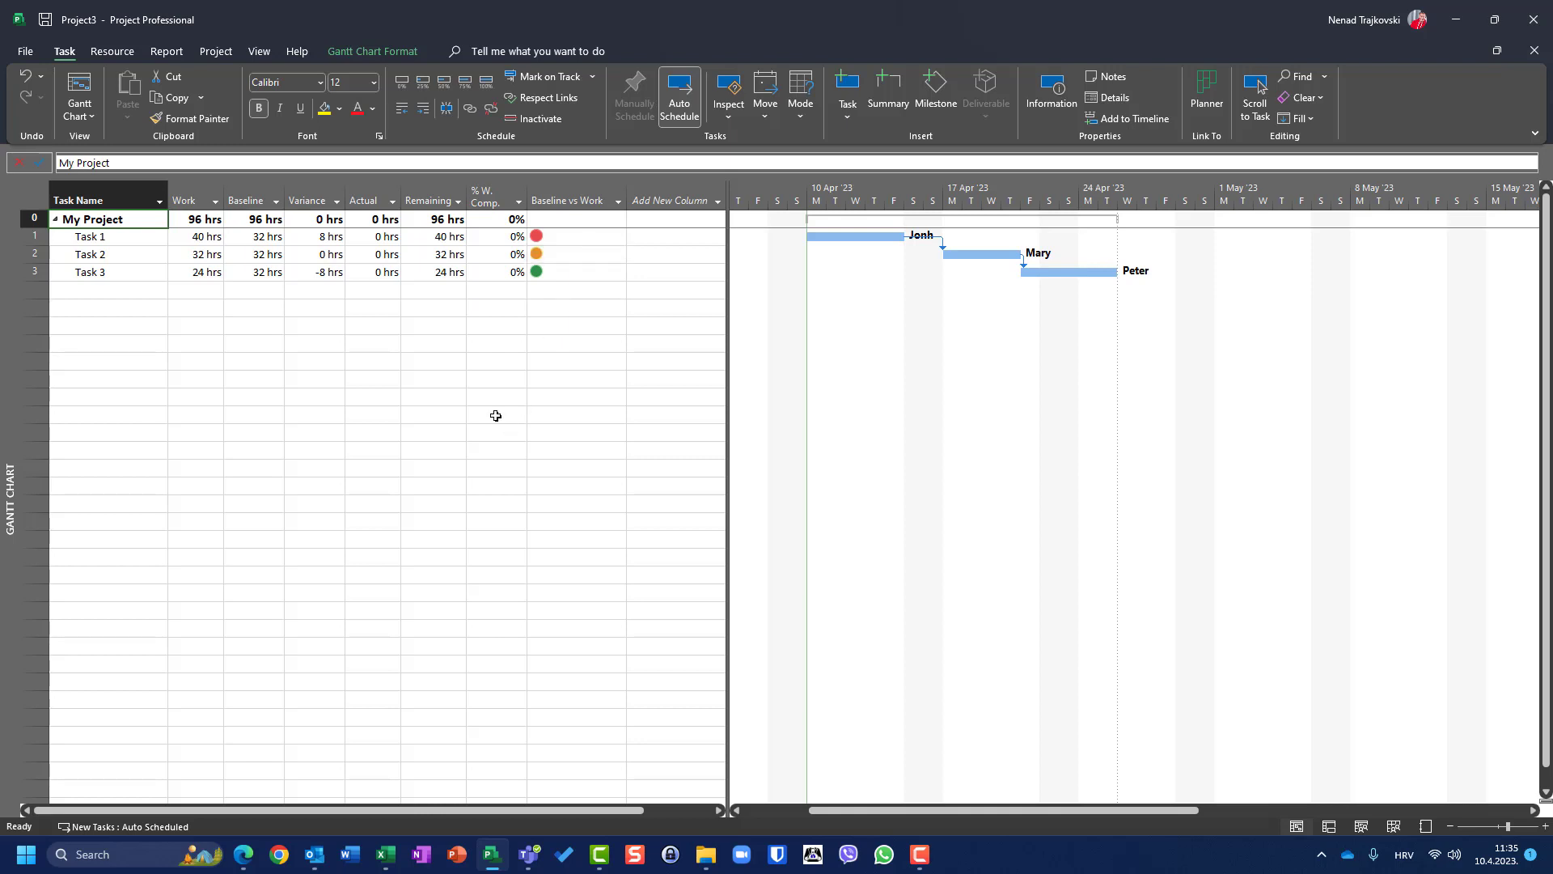